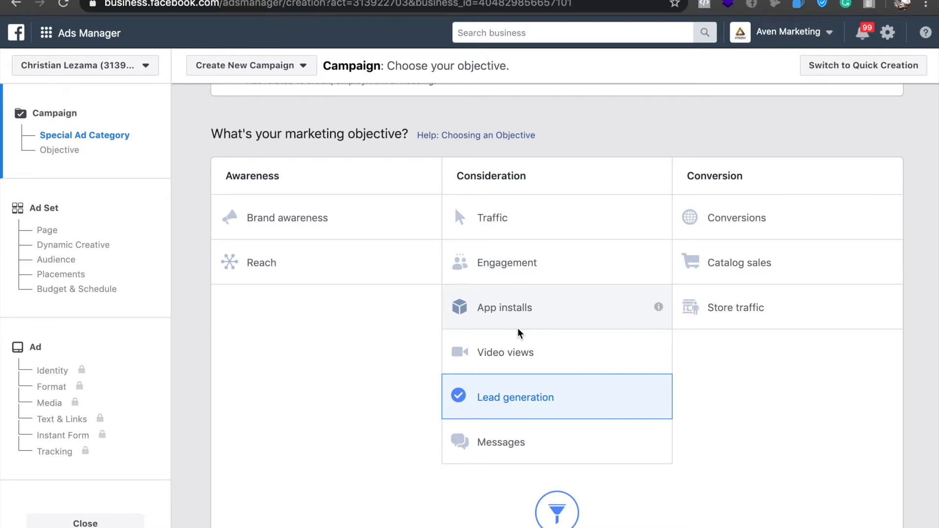
Switch to Canva and look through the collection of existing designs.
scroll(519, 332, "up", 3)
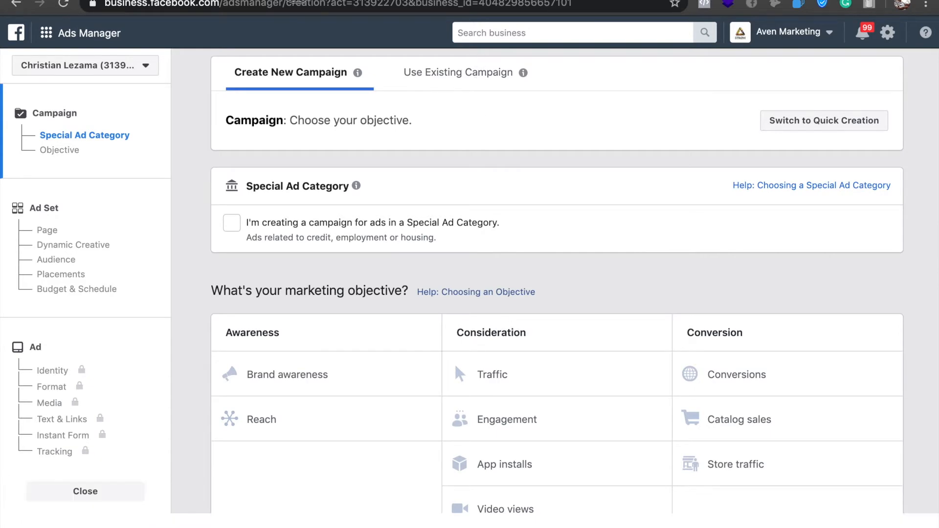
left_click(308, 1)
scroll(582, 272, "down", 5)
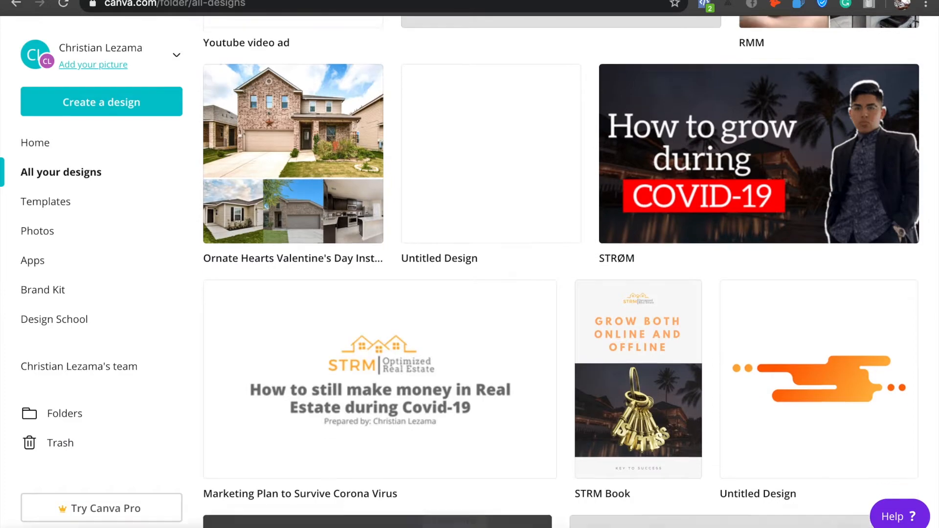
scroll(480, 392, "down", 4)
scroll(479, 390, "down", 12)
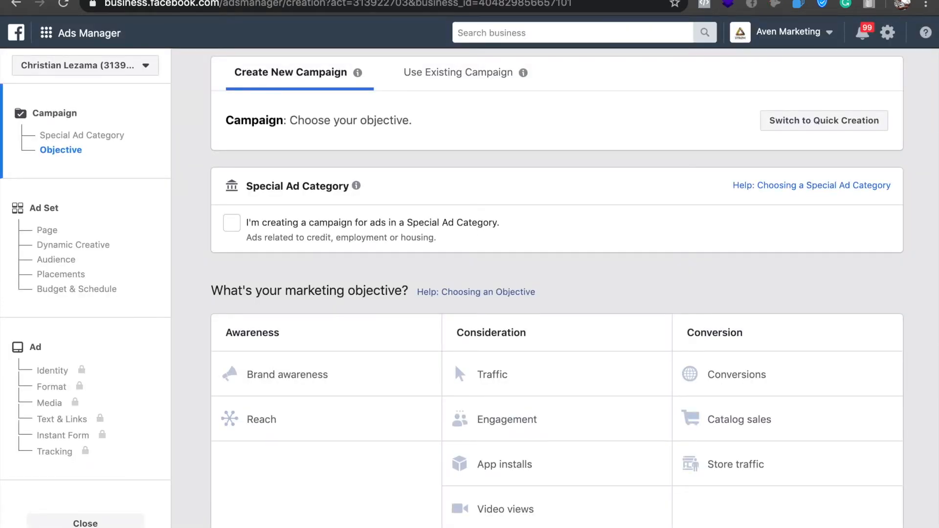
scroll(491, 314, "down", 1)
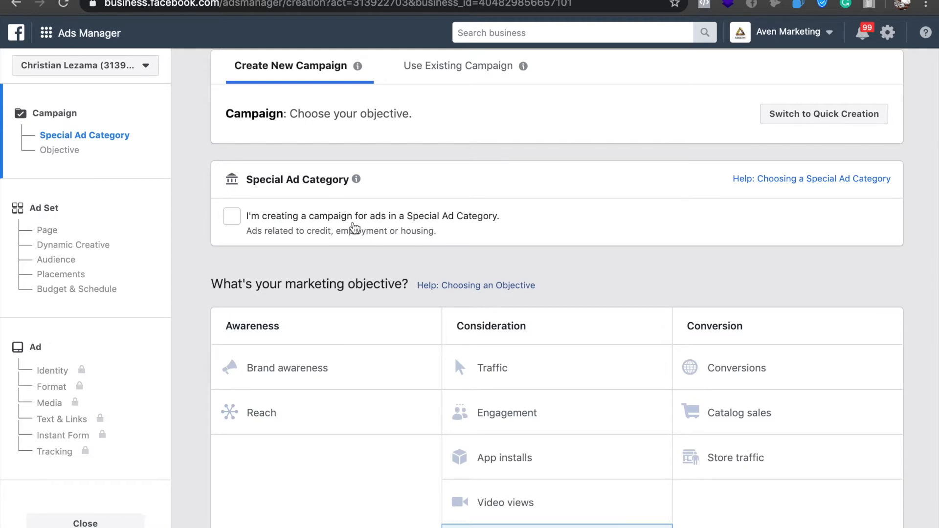
left_click(60, 34)
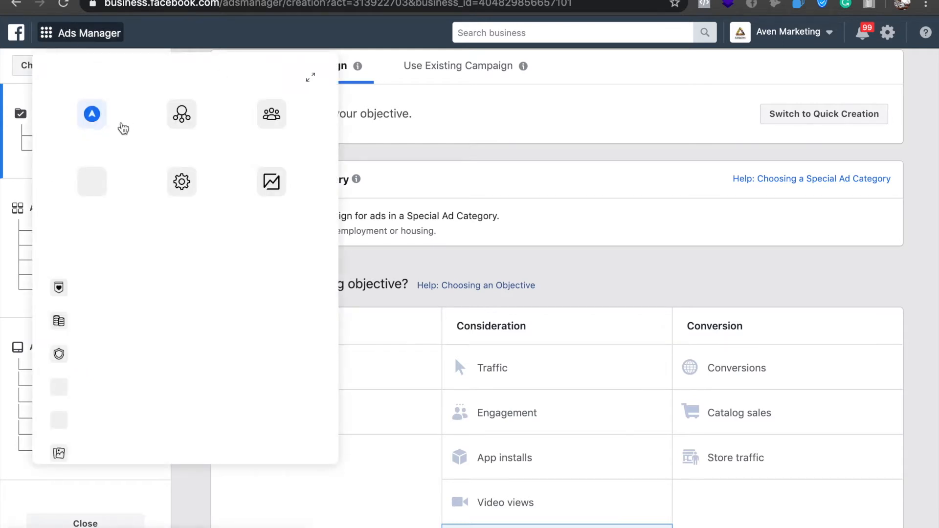
left_click(602, 205)
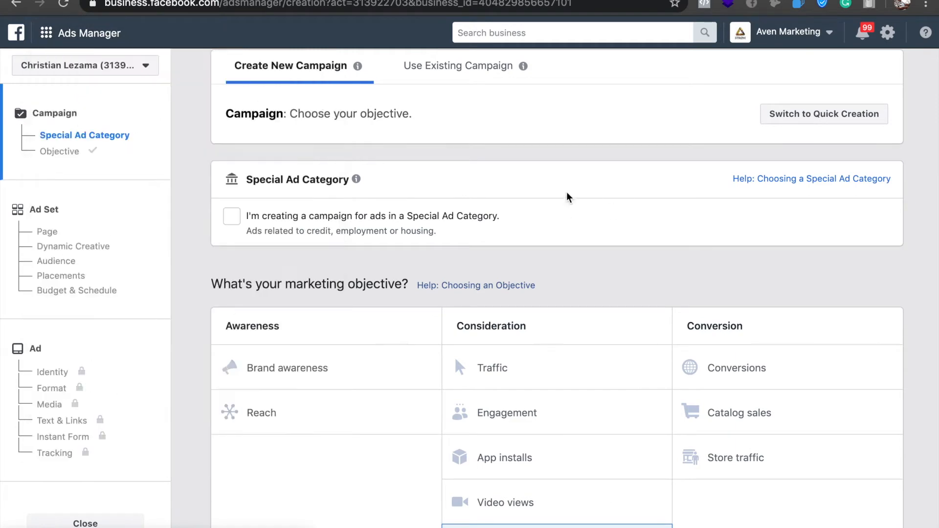
scroll(533, 397, "down", 4)
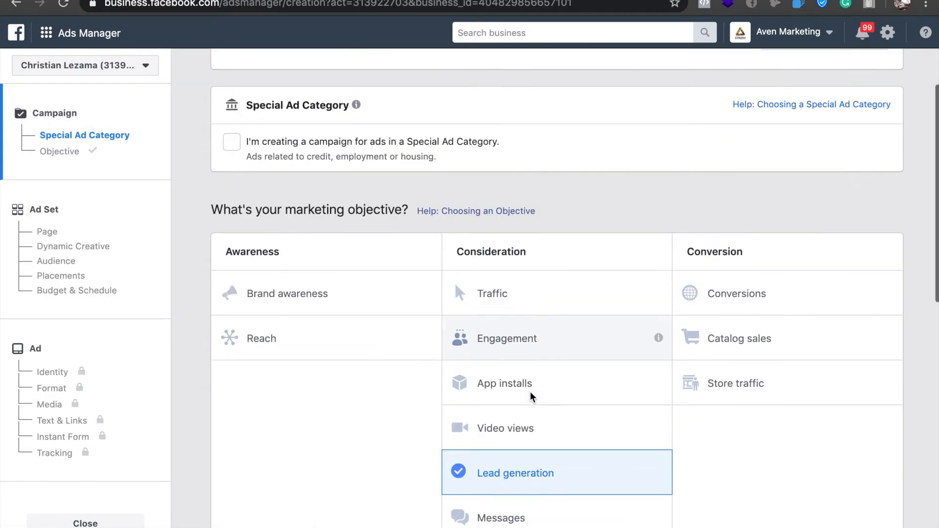
scroll(532, 397, "up", 4)
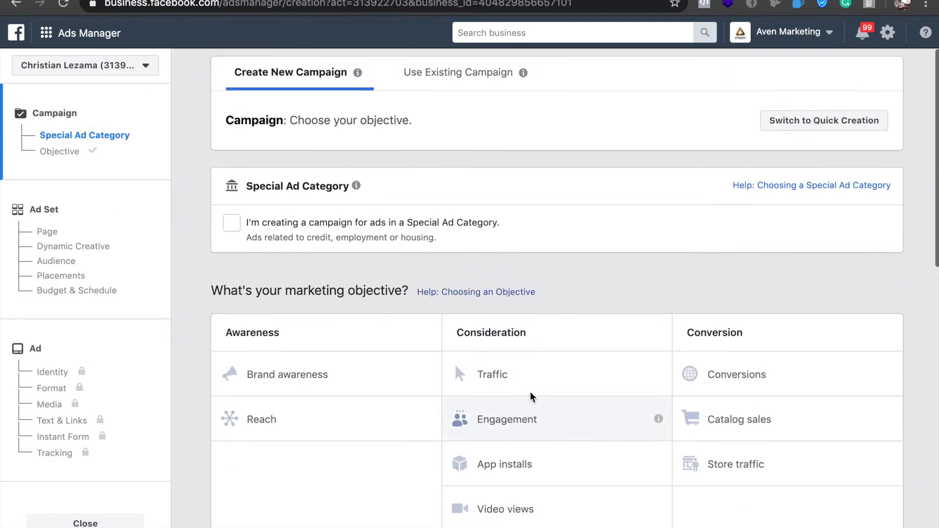
scroll(531, 392, "down", 3)
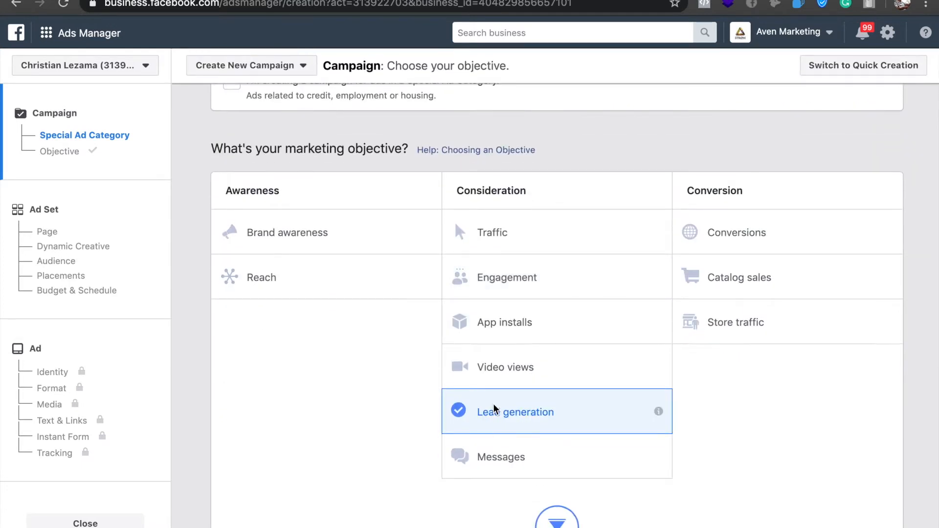
Declare the campaign as belonging to a Special Ad Category, with Housing as the ad category.
scroll(494, 404, "up", 3)
left_click(237, 216)
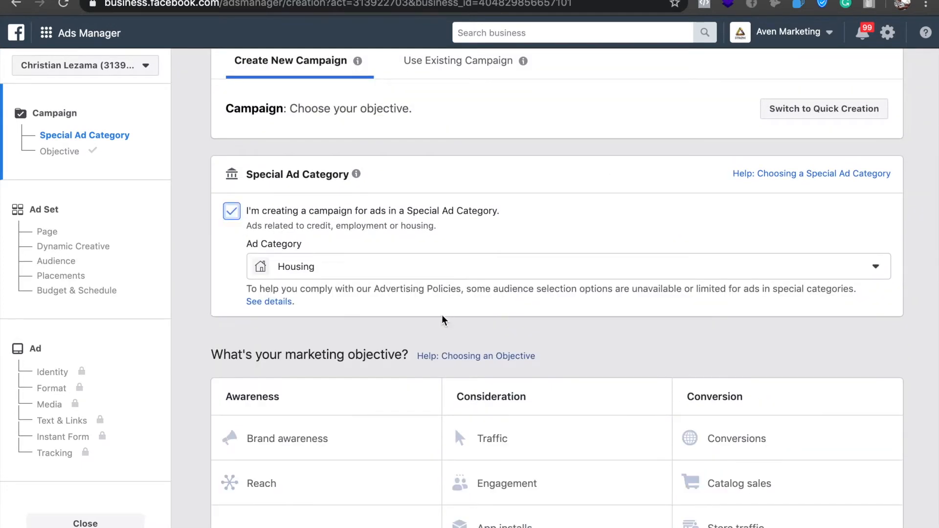
left_click(419, 266)
left_click(317, 366)
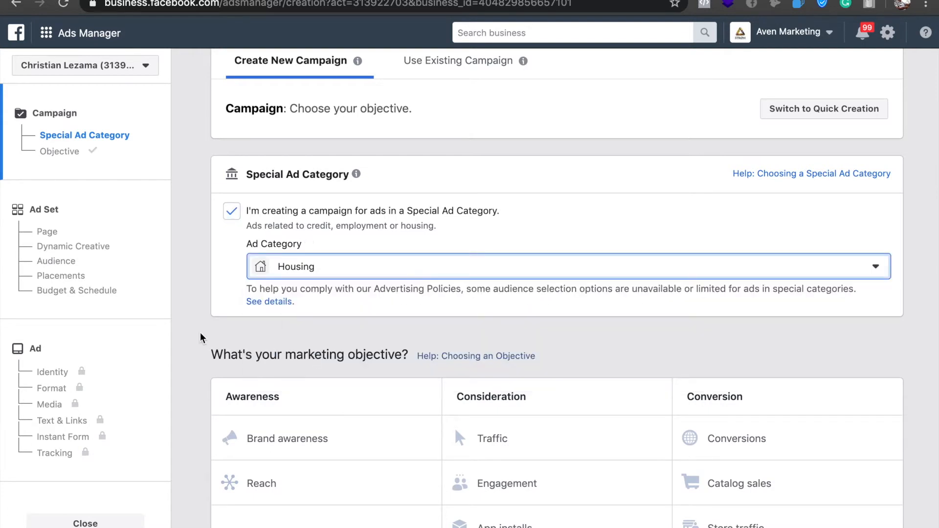
Name the lead generation campaign "Homes list ad 04-28".
scroll(366, 256, "down", 3)
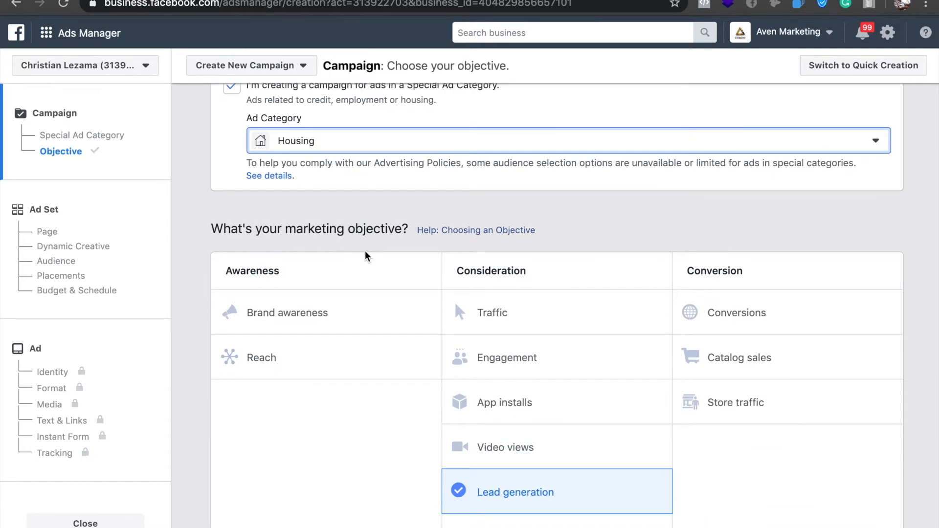
scroll(366, 255, "down", 5)
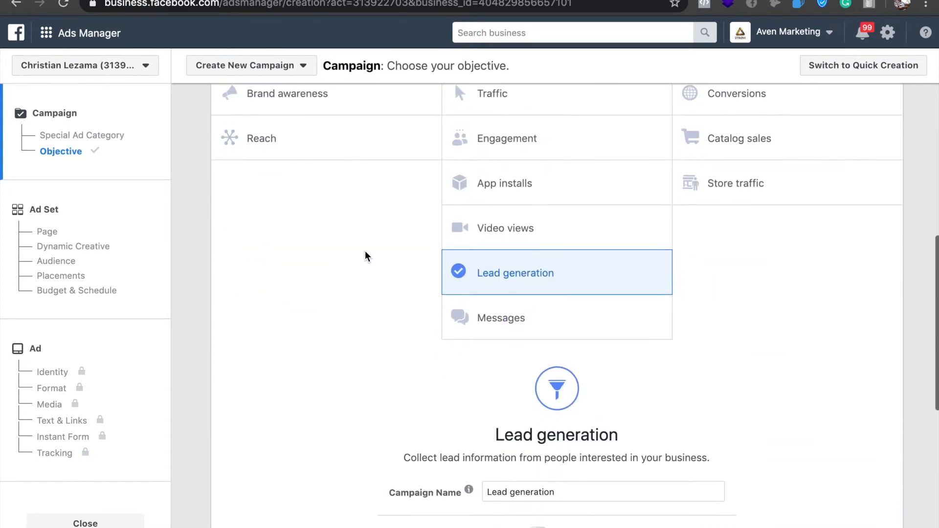
triple_click(580, 487)
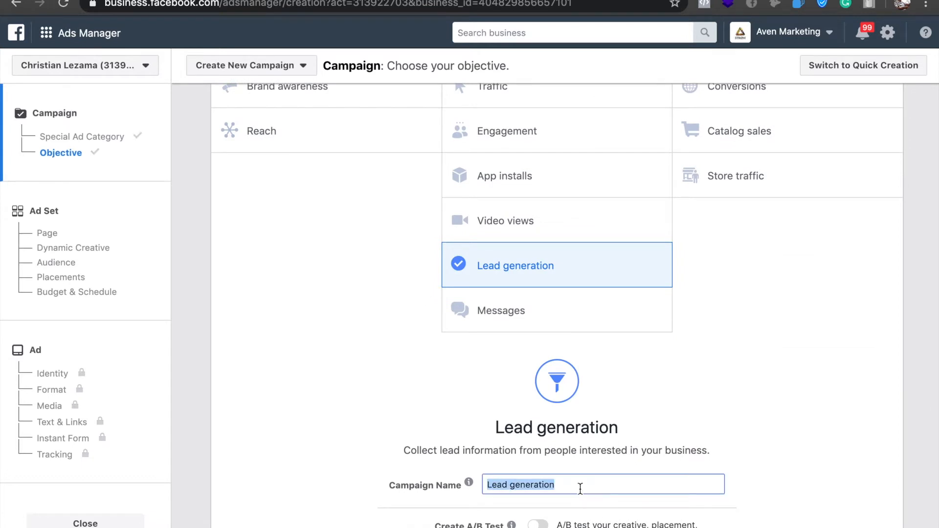
type("HOem")
key("BackSpace")
key("BackSpace")
key("BackSpace")
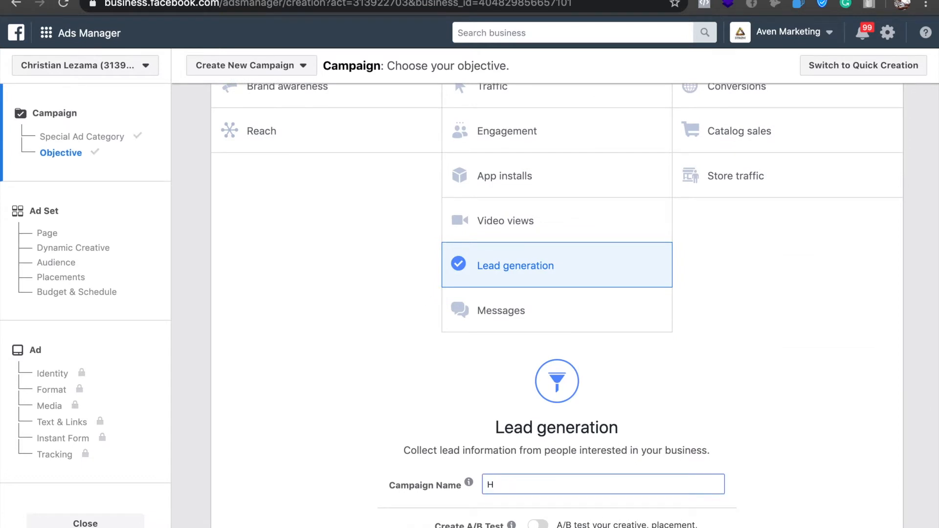
type("omes list ad 04-28")
Turn off Campaign Budget Optimization and continue to the ad set settings.
scroll(864, 429, "down", 7)
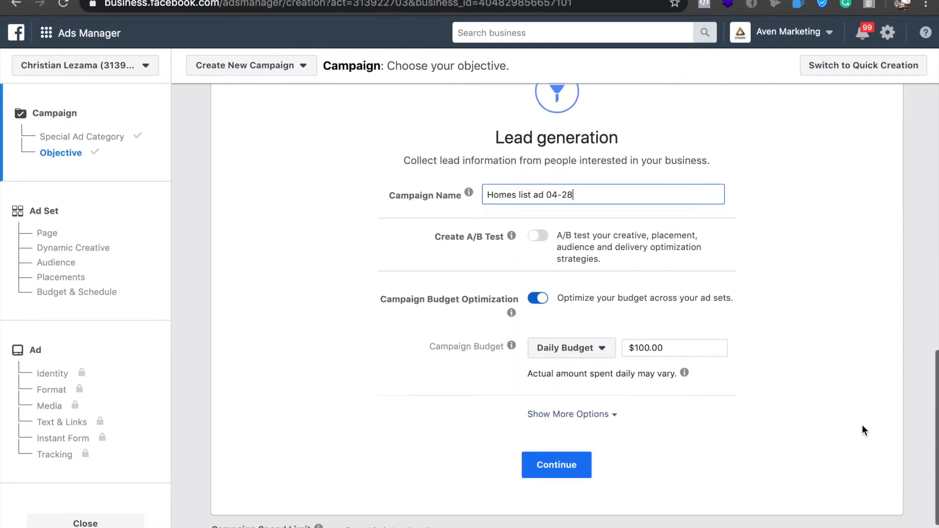
left_click(796, 299)
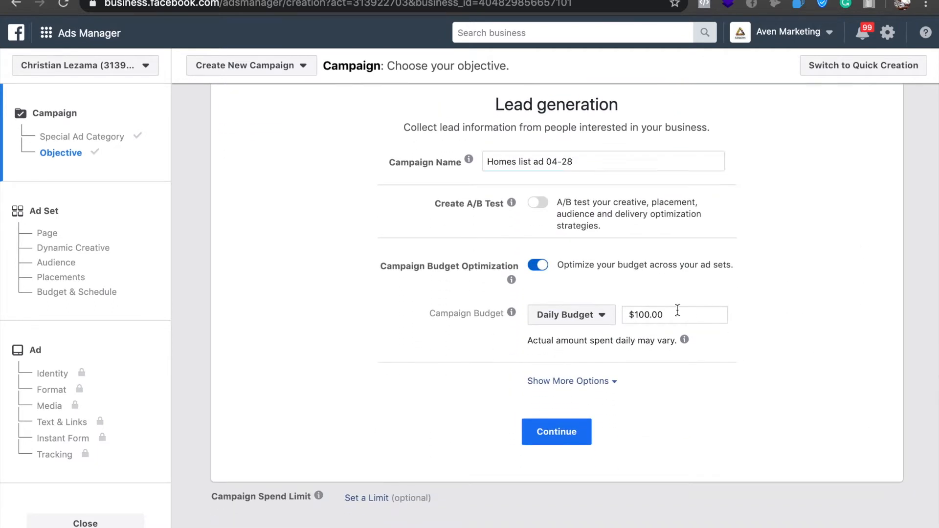
left_click(540, 266)
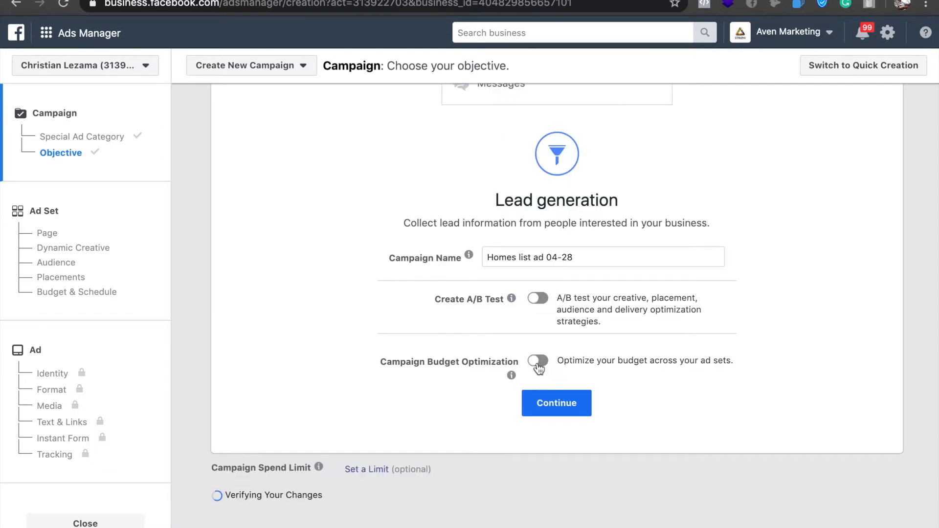
left_click(542, 375)
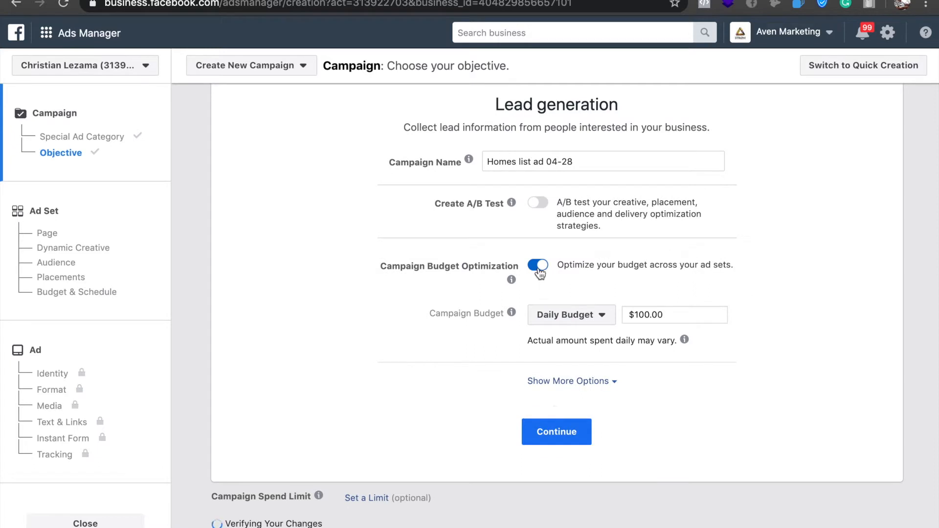
left_click(538, 267)
left_click(575, 412)
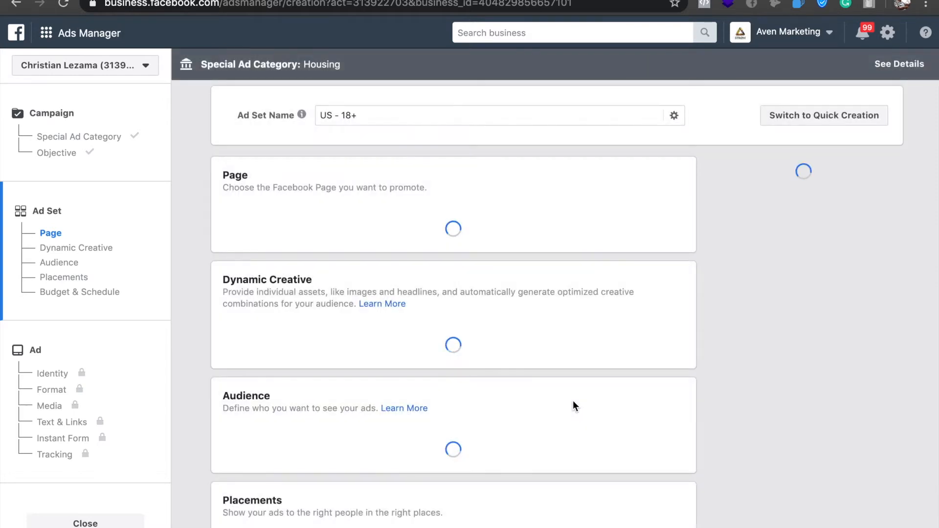
Rename the ad set as "Homes list ad 04-28".
double_click(345, 113)
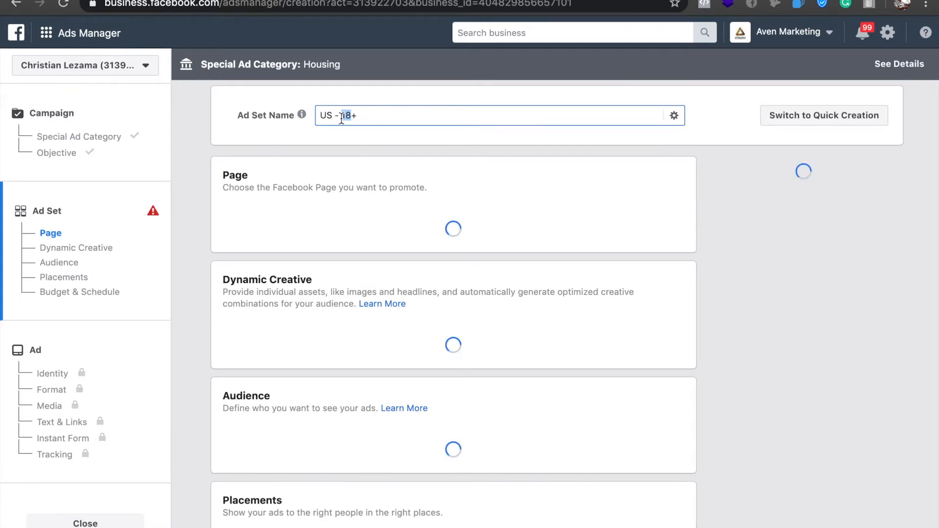
triple_click(326, 111)
left_click(326, 114)
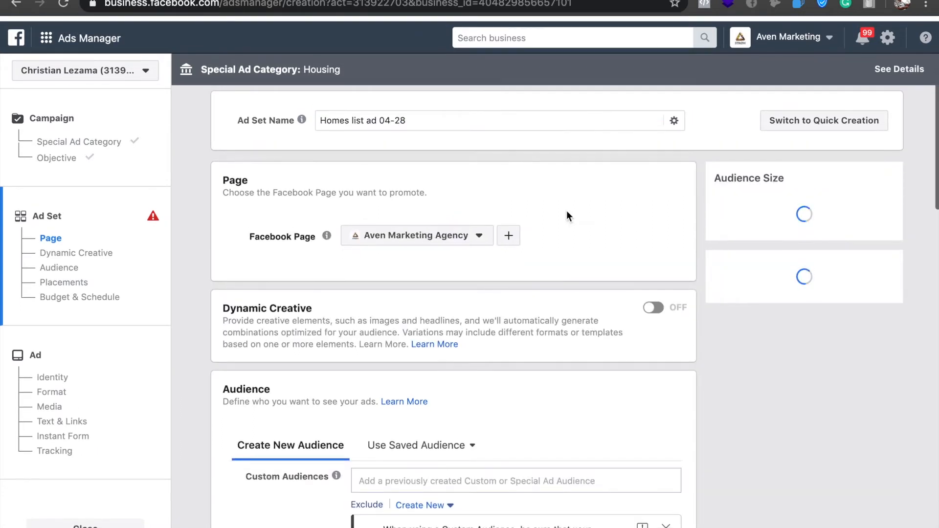
Dismiss the anti-discrimination notice under Custom Audiences in the ad set's Audience section.
scroll(567, 216, "down", 1)
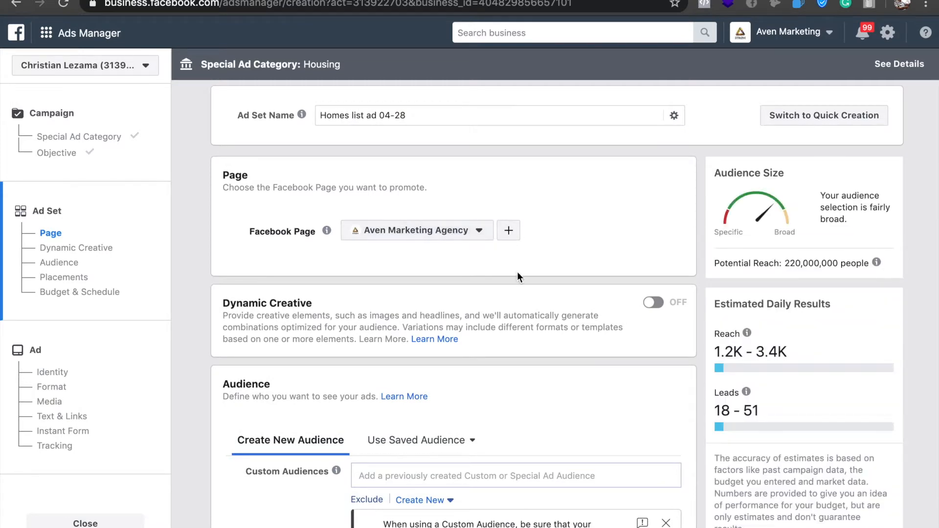
scroll(516, 272, "down", 5)
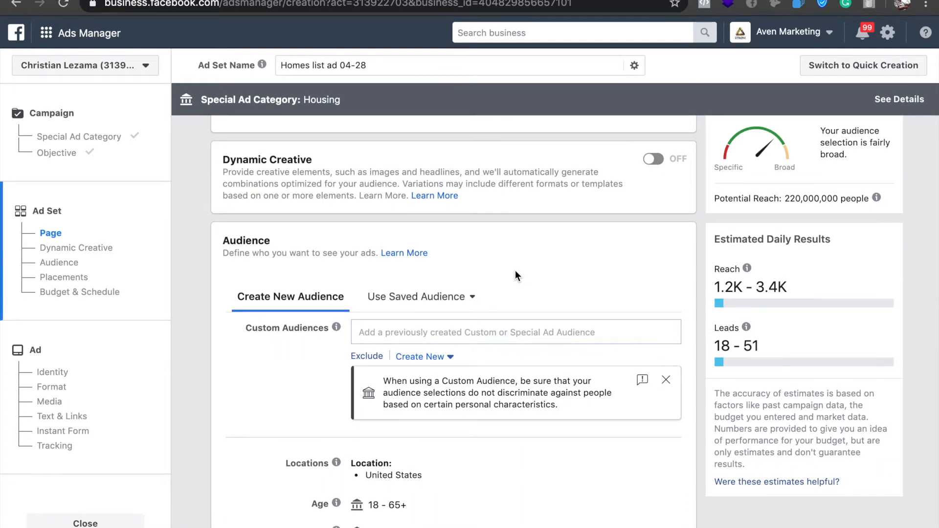
scroll(516, 271, "down", 3)
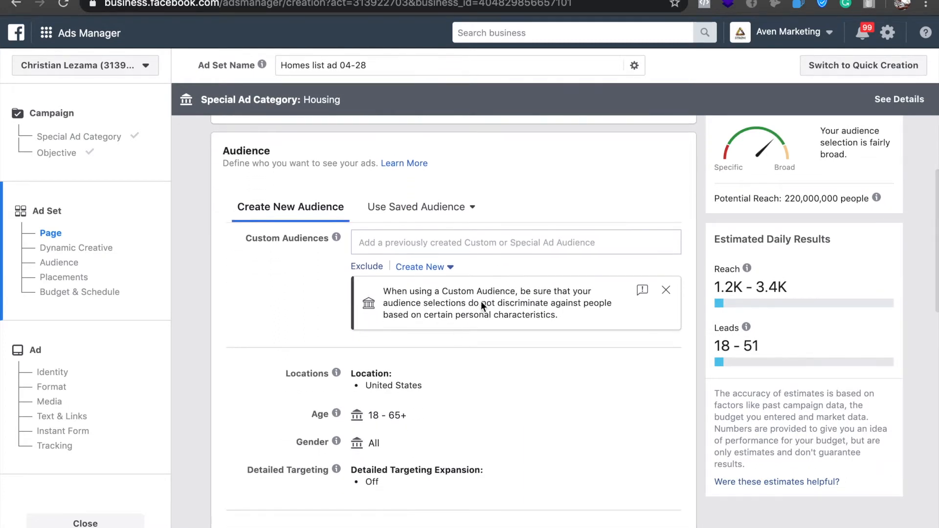
left_click(668, 291)
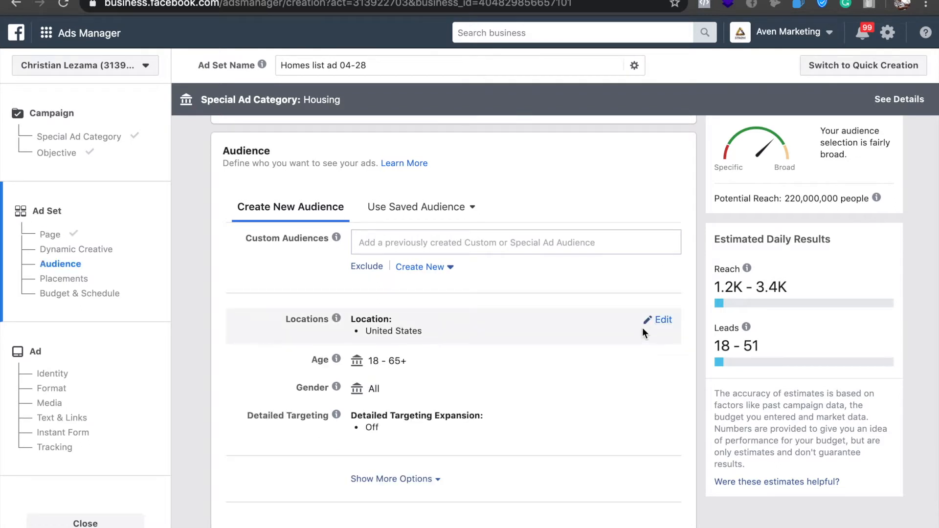
Check which existing custom and special ad audiences can be included in the ad set.
scroll(642, 331, "down", 3)
scroll(642, 330, "up", 4)
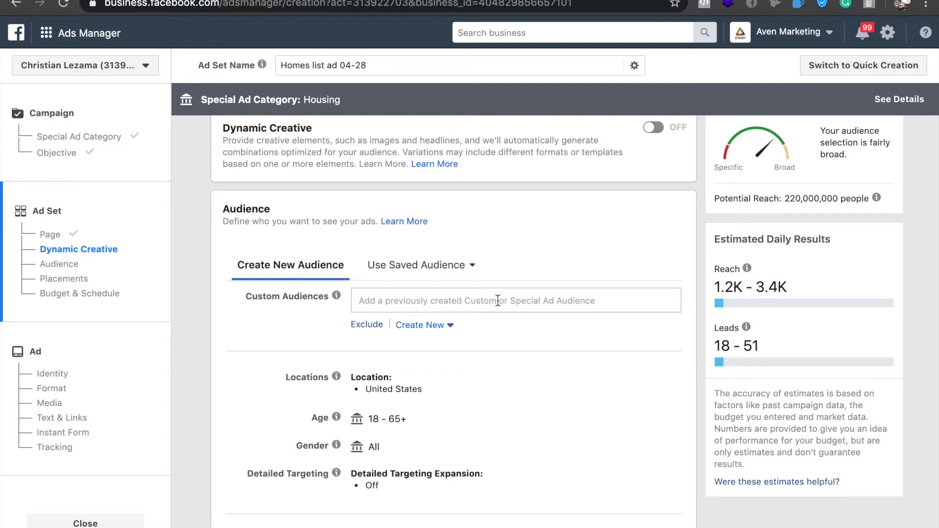
left_click(400, 300)
left_click(510, 331)
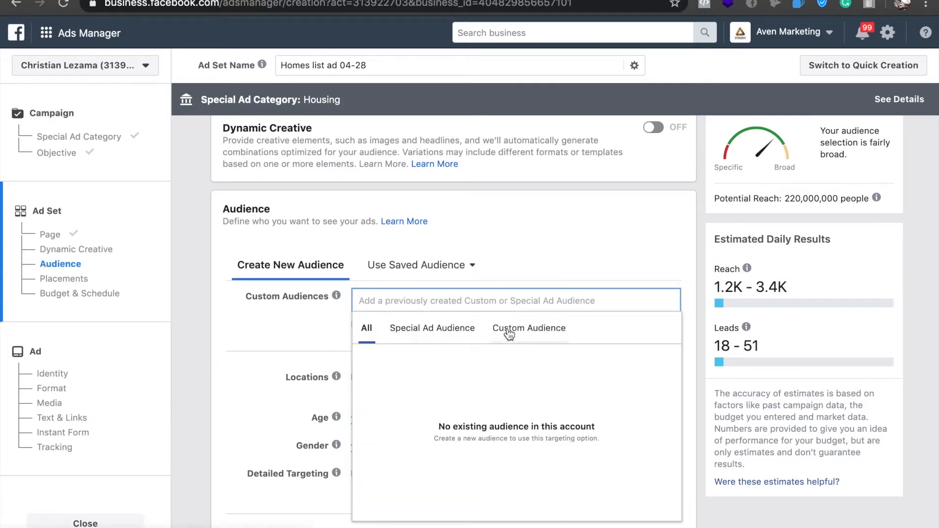
left_click(420, 329)
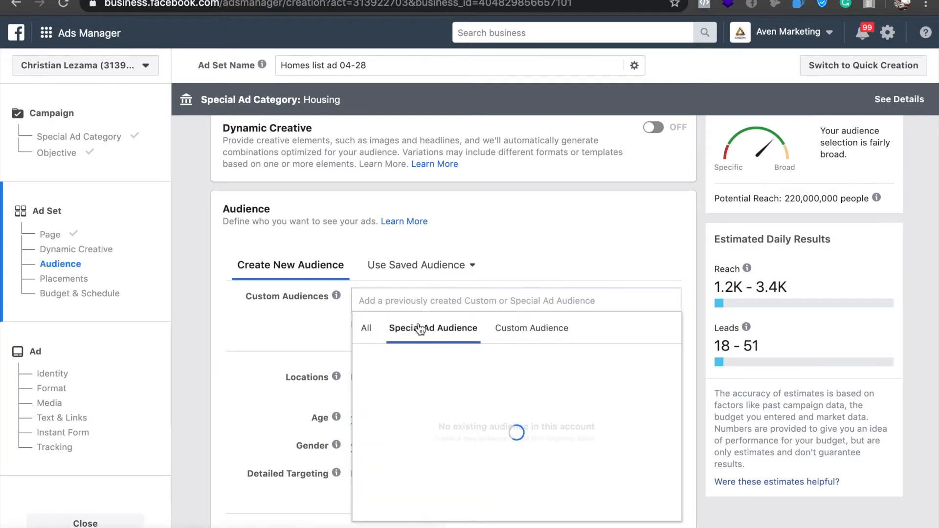
left_click(299, 312)
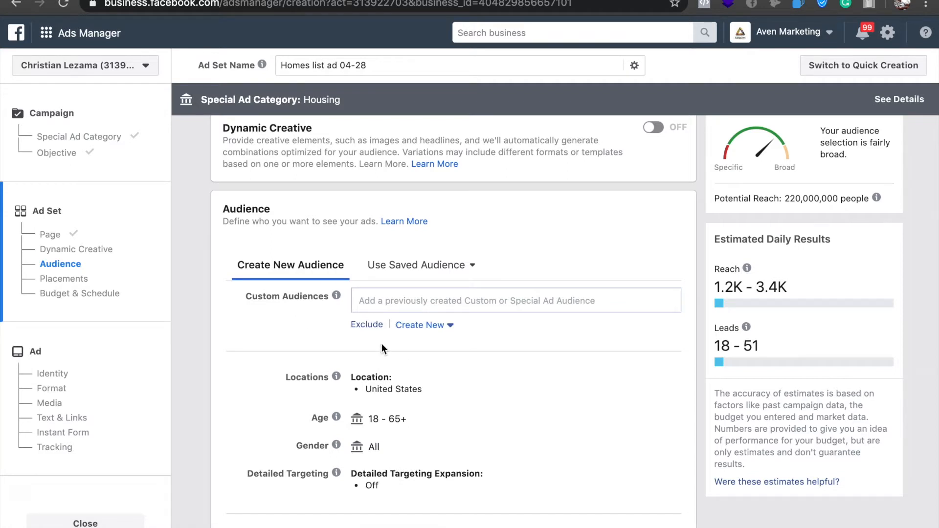
Show the custom audience exclusion option and check which existing audiences can be excluded.
left_click(370, 325)
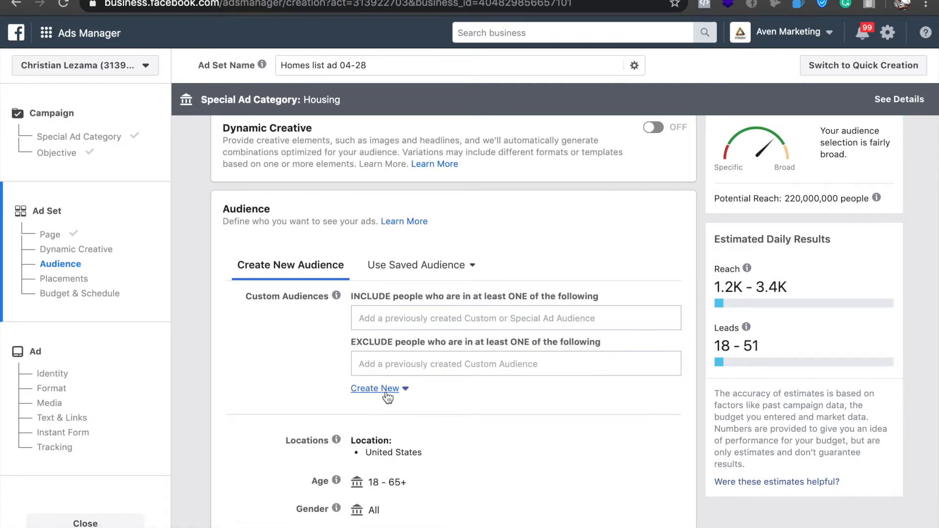
left_click(382, 368)
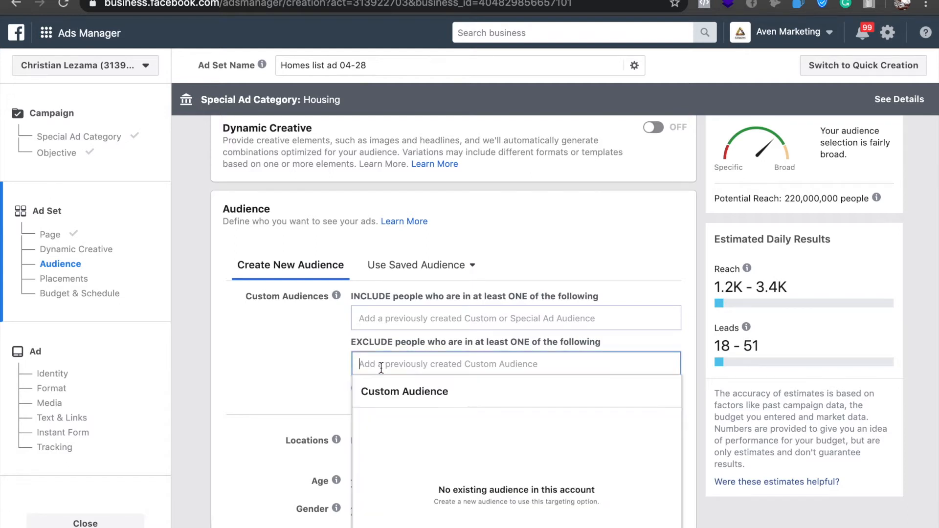
left_click(325, 367)
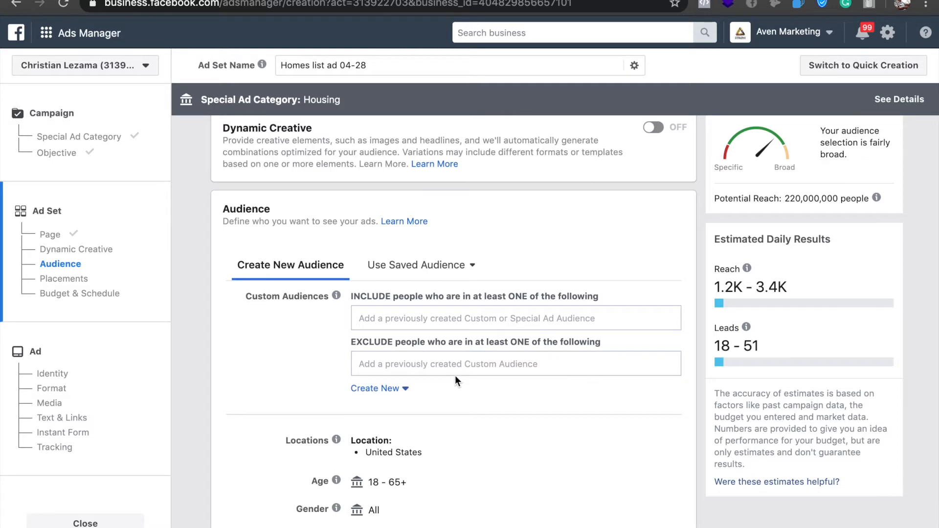
Change the audience location from the whole United States to the city of San Antonio, Texas.
scroll(455, 376, "down", 3)
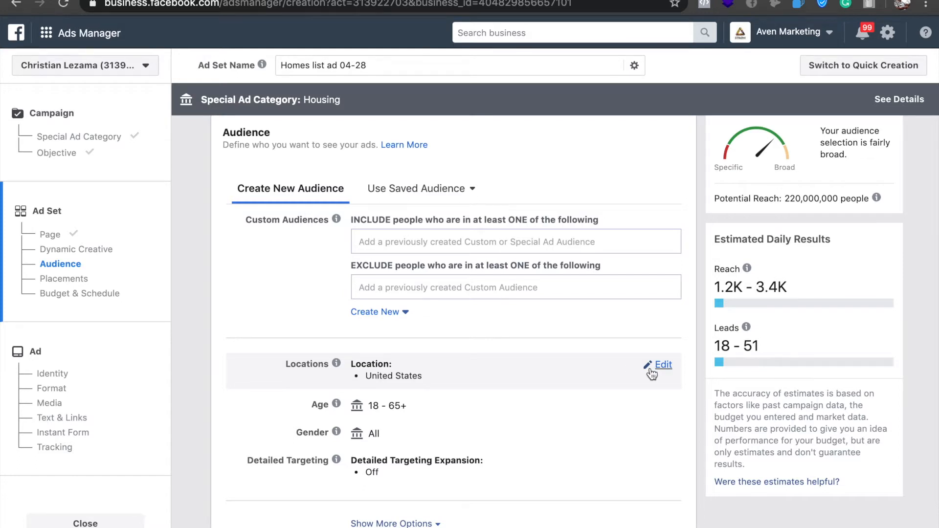
left_click(651, 375)
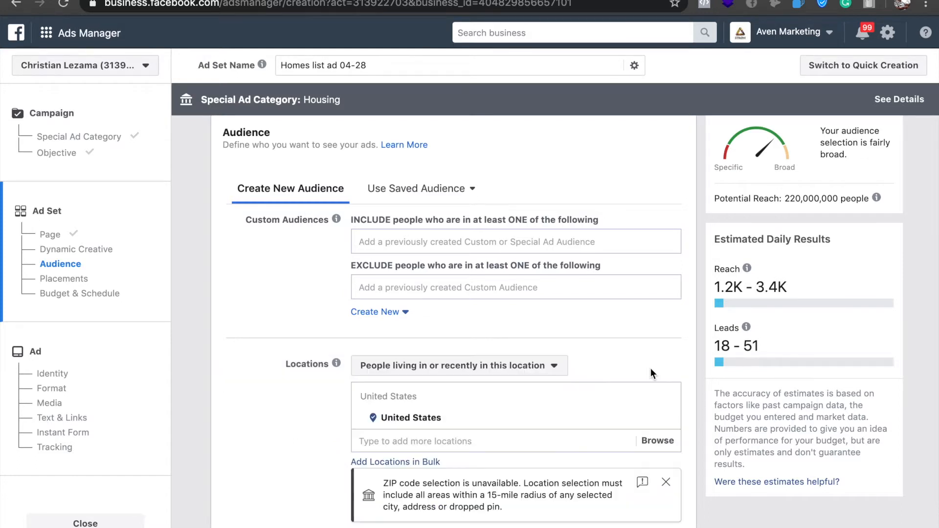
left_click(390, 446)
type("san an")
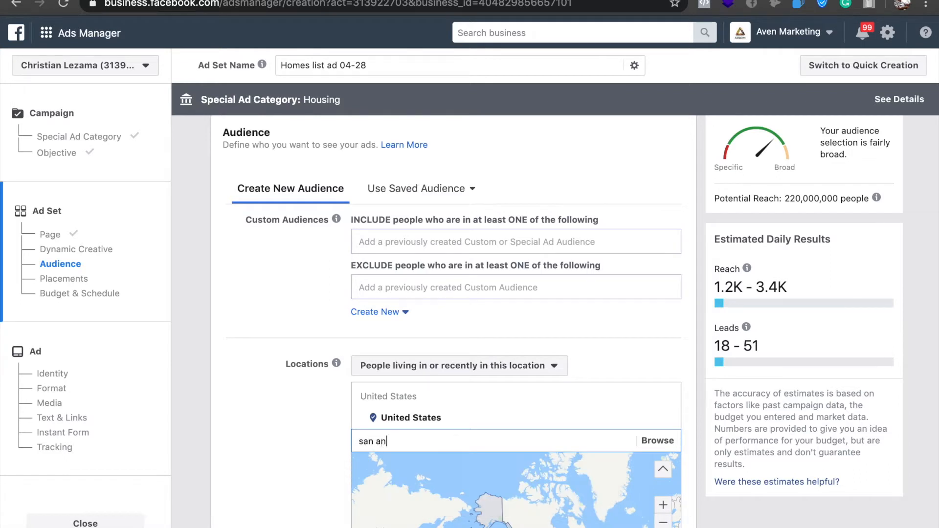
type("tonio")
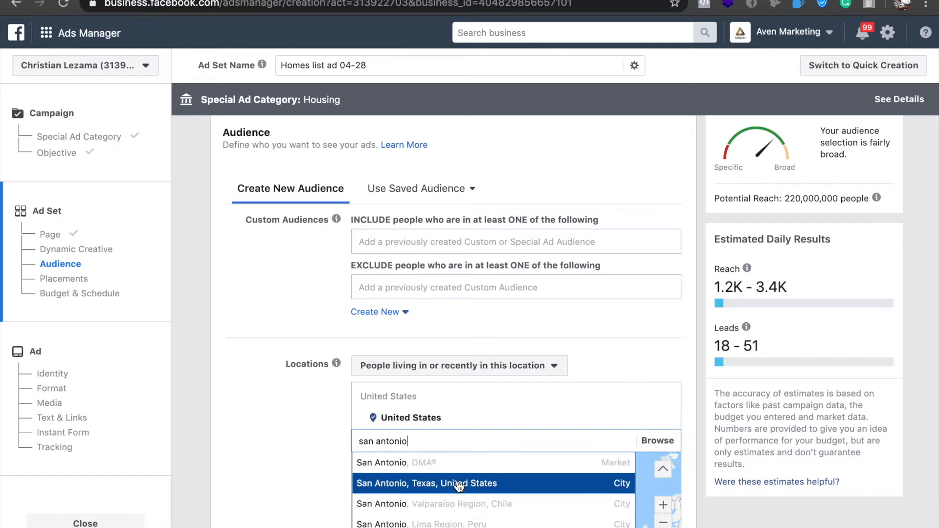
key("Return")
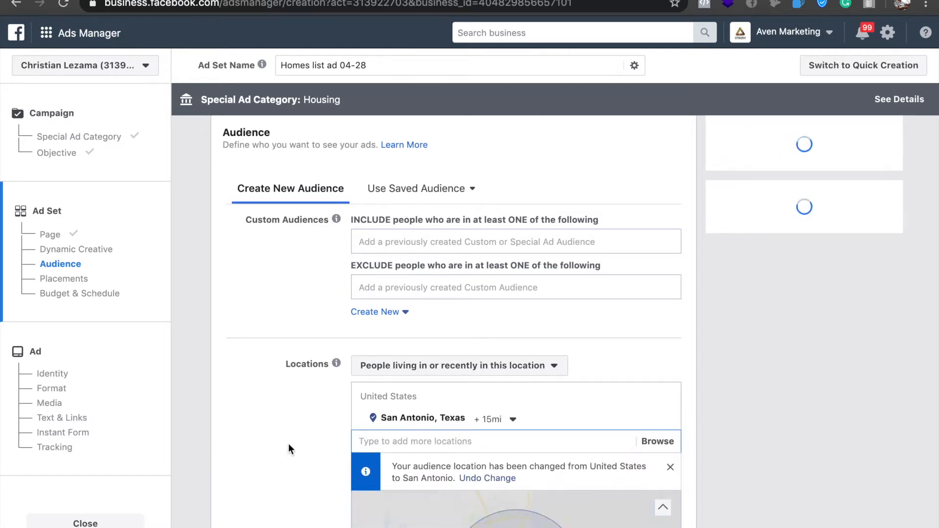
Check the radius range available around San Antonio, Texas in the audience locations.
scroll(289, 444, "down", 1)
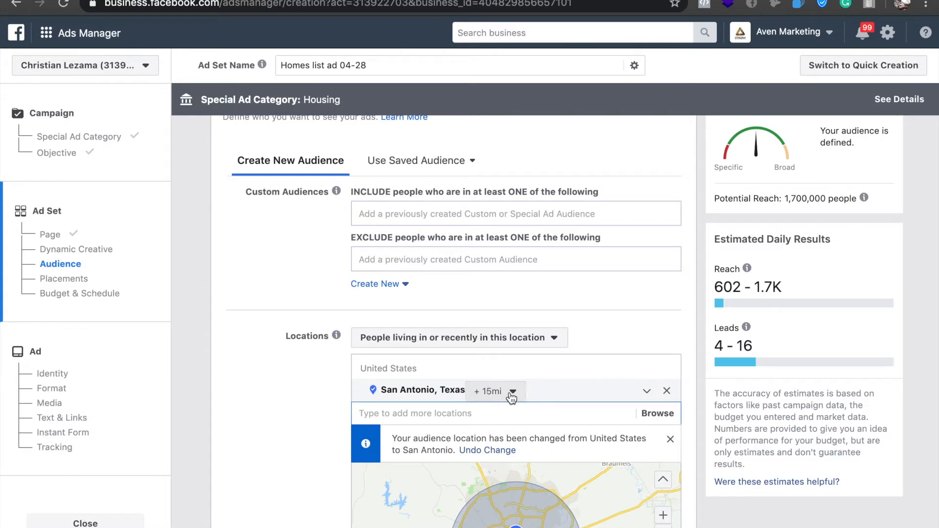
left_click(511, 394)
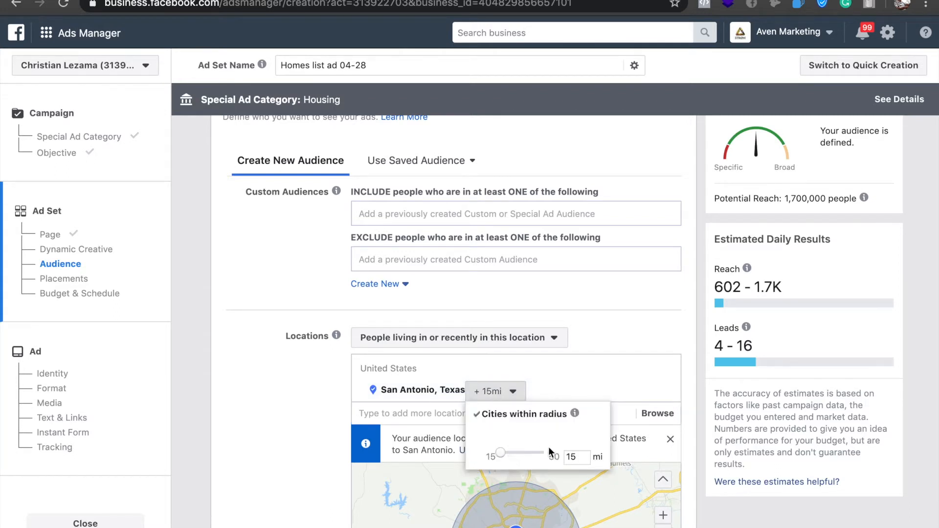
left_click(312, 402)
Add the interest Zillow to the audience's detailed targeting.
scroll(294, 431, "down", 2)
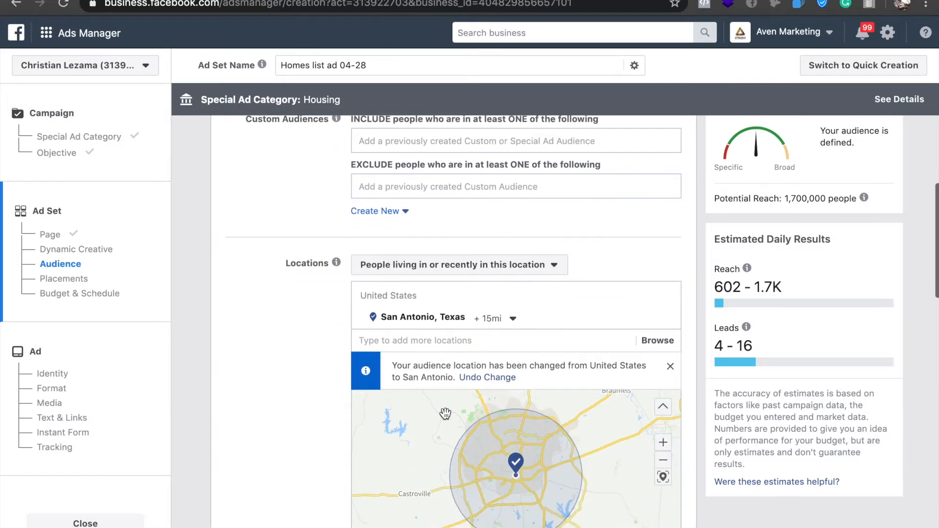
scroll(259, 434, "down", 6)
scroll(259, 435, "down", 3)
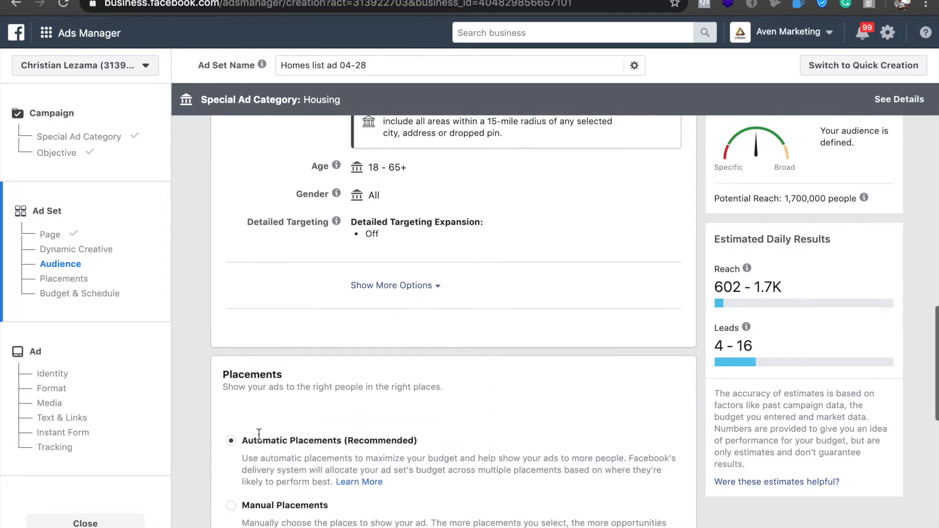
scroll(259, 435, "up", 8)
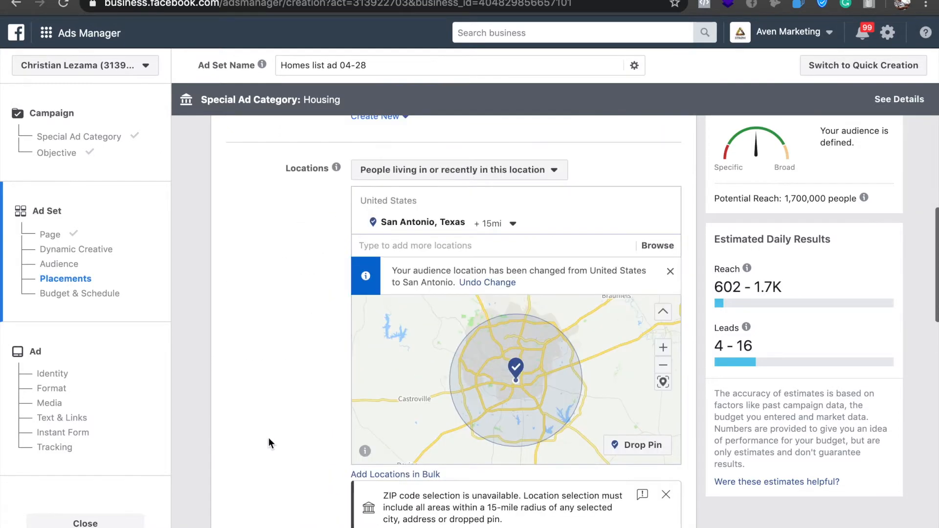
scroll(263, 431, "down", 4)
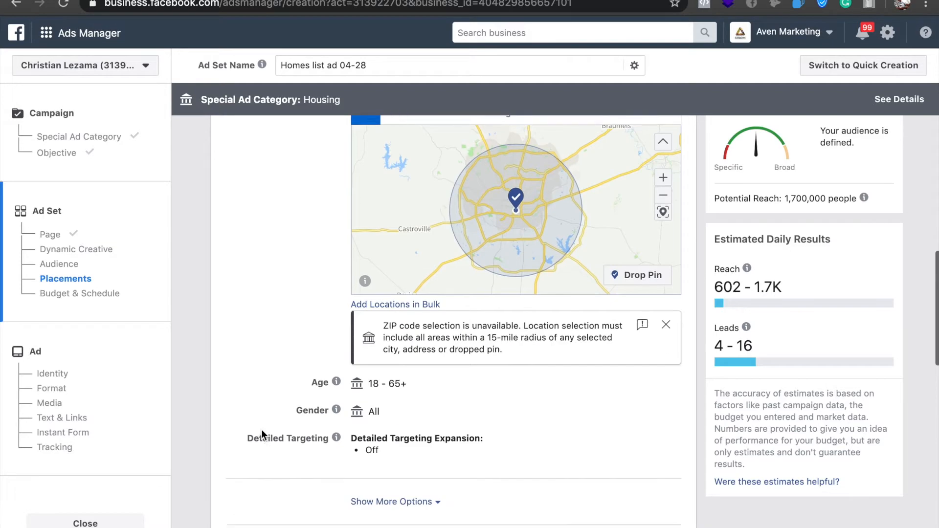
mouse_move(400, 380)
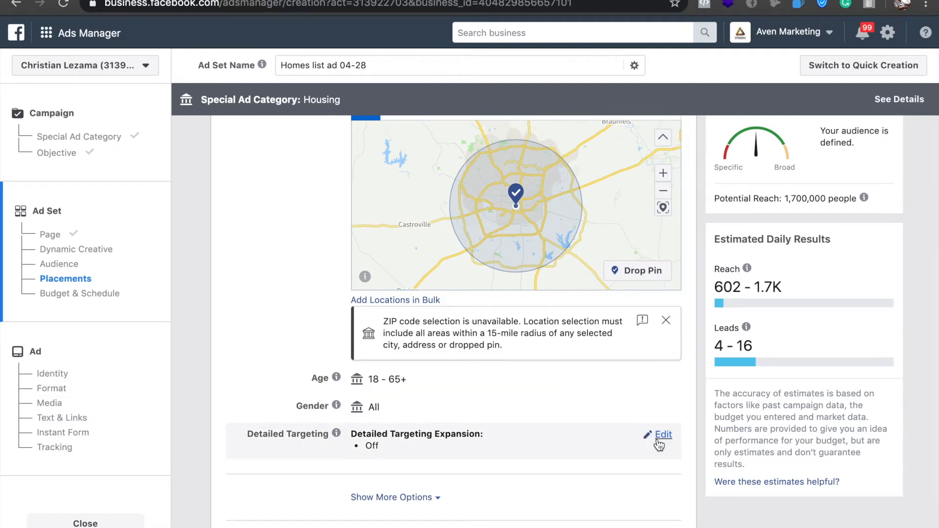
left_click(663, 435)
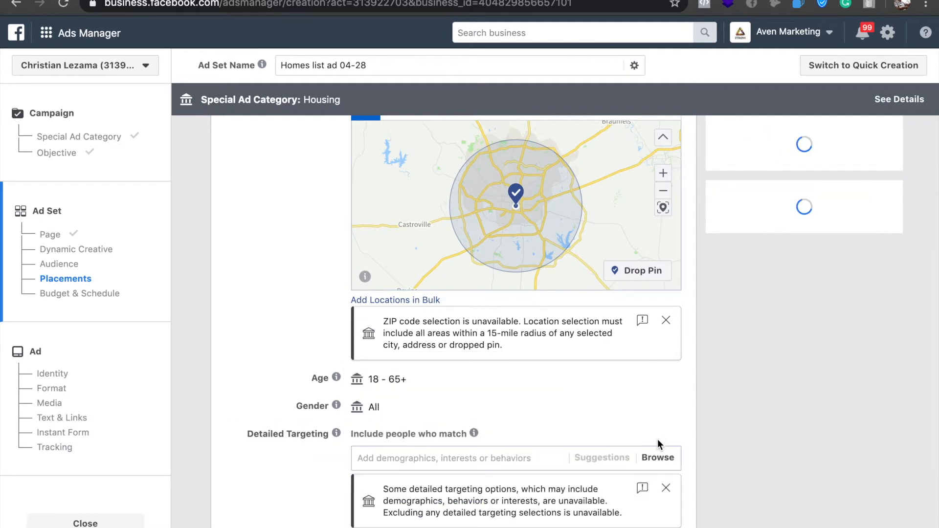
left_click(487, 456)
type("zill")
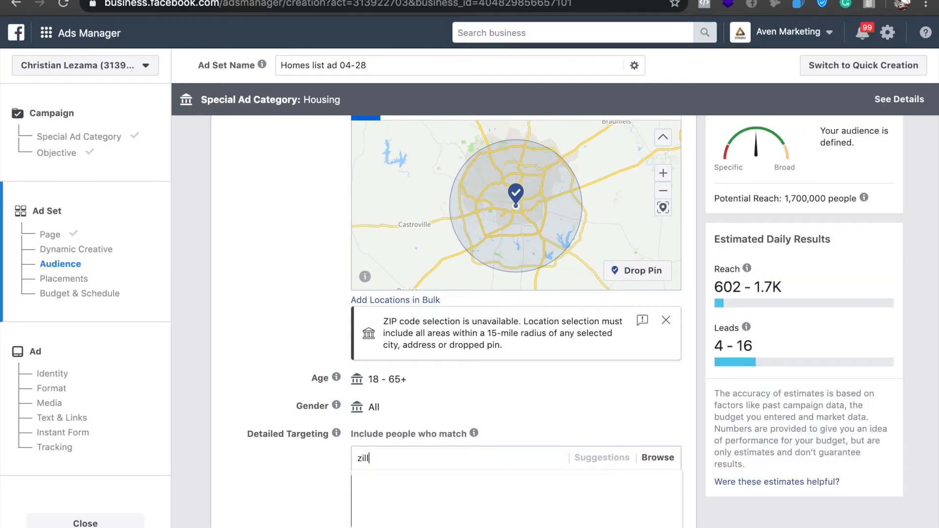
type("ow")
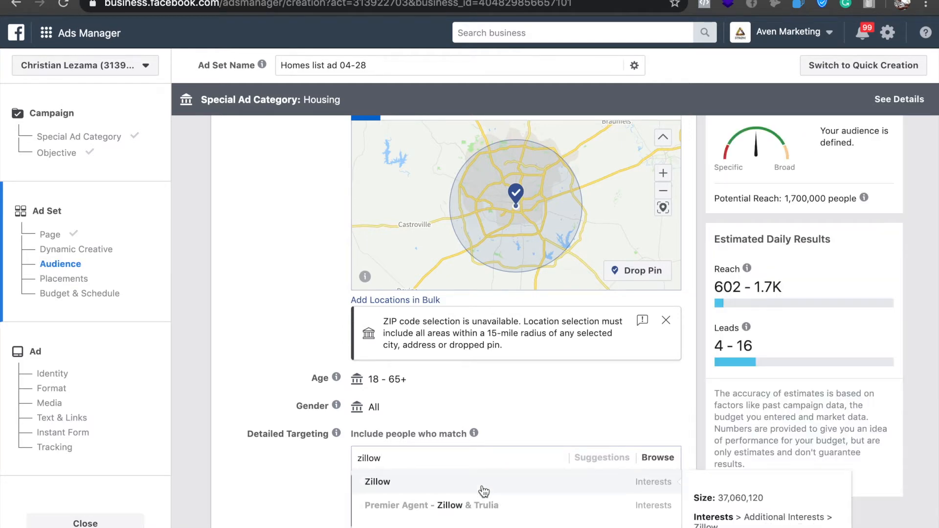
left_click(411, 489)
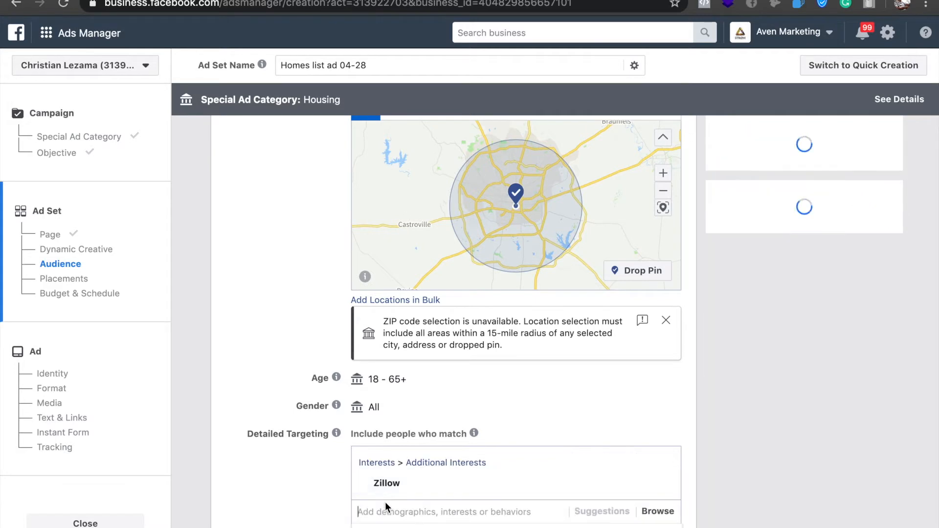
Add realtor.com as a second interest in the audience's detailed targeting.
type("realtor")
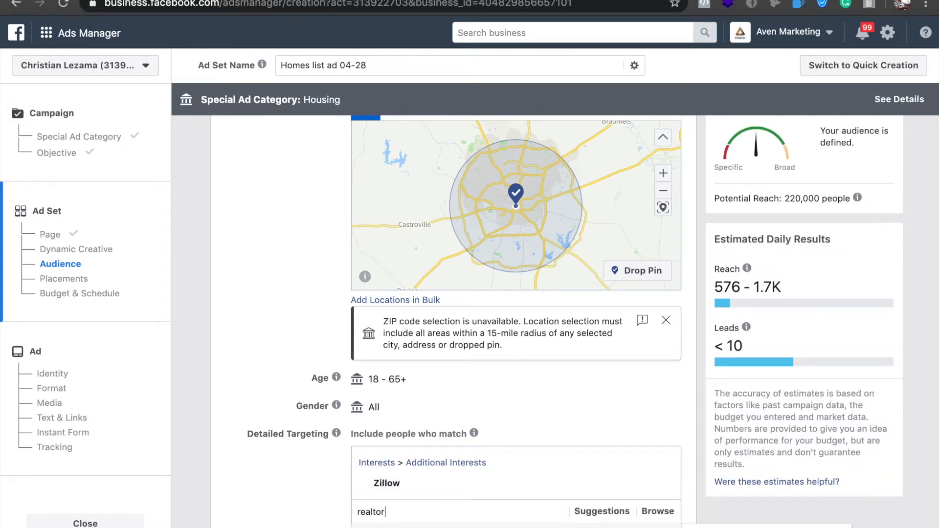
scroll(284, 487, "down", 3)
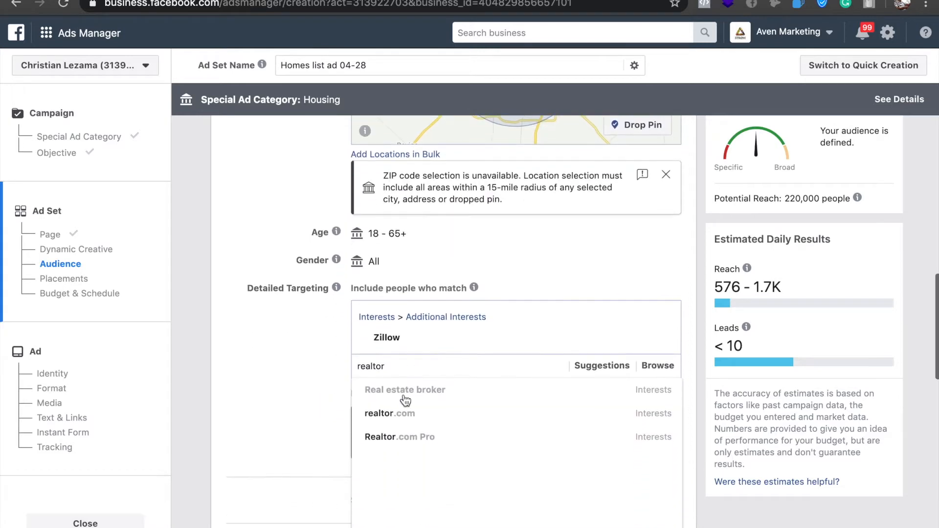
mouse_move(418, 415)
left_click(421, 422)
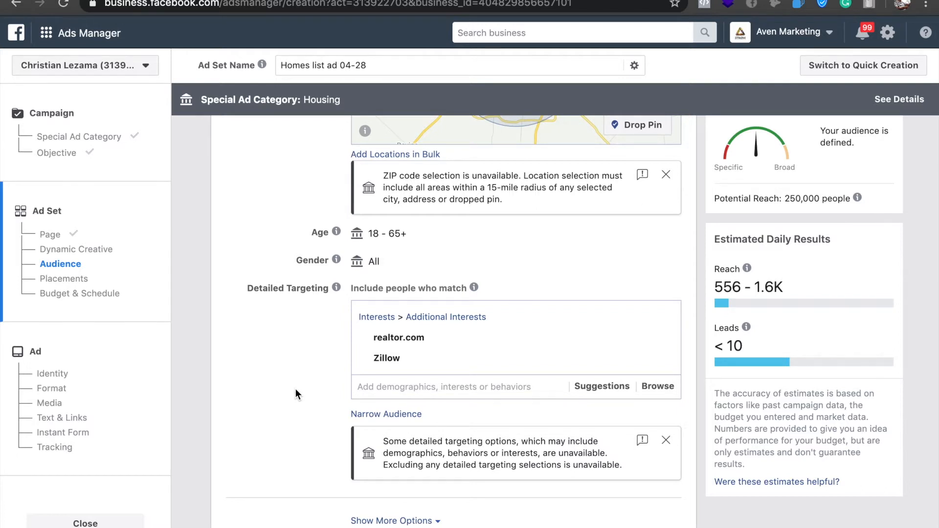
Show the additional audience options and check the Languages and Connections settings.
scroll(425, 362, "down", 3)
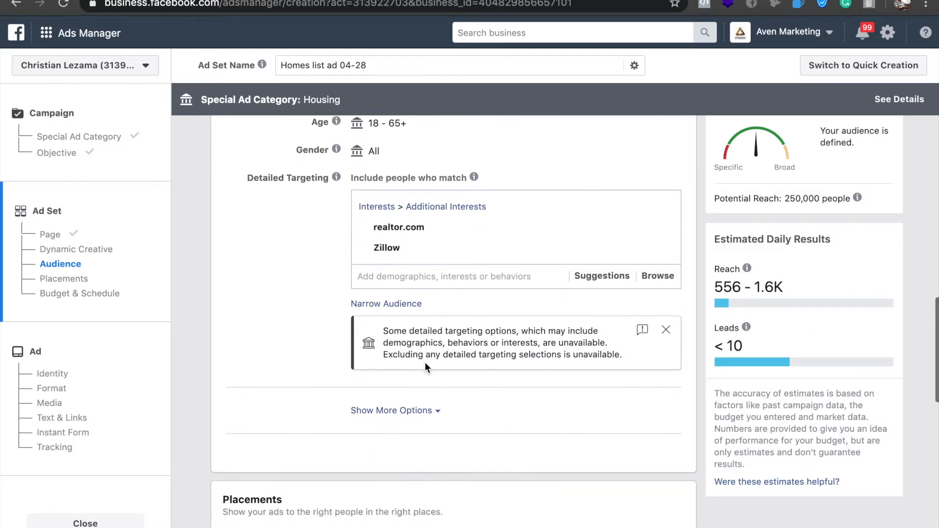
scroll(425, 362, "down", 2)
scroll(425, 362, "up", 1)
left_click(425, 363)
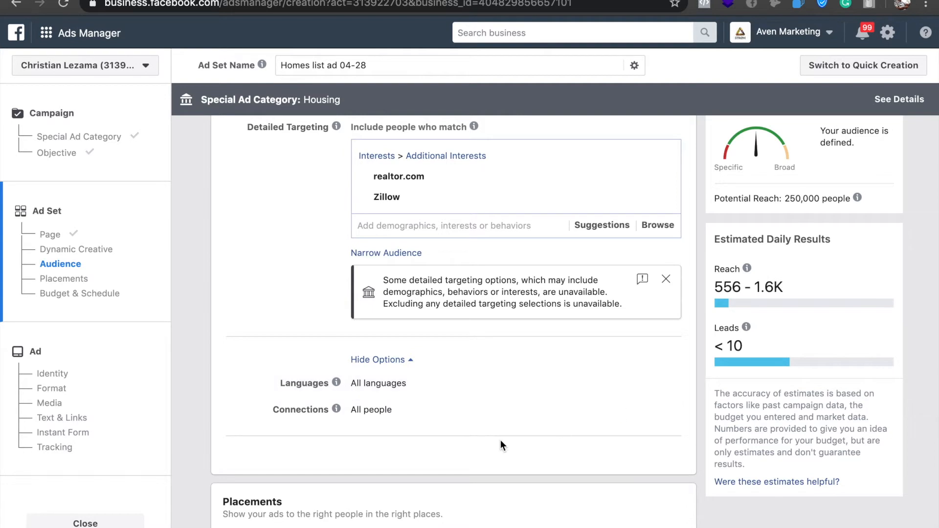
Switch the ad set to Manual Placements and dismiss the Select Multiple Placements tip.
scroll(500, 440, "down", 1)
scroll(501, 440, "down", 5)
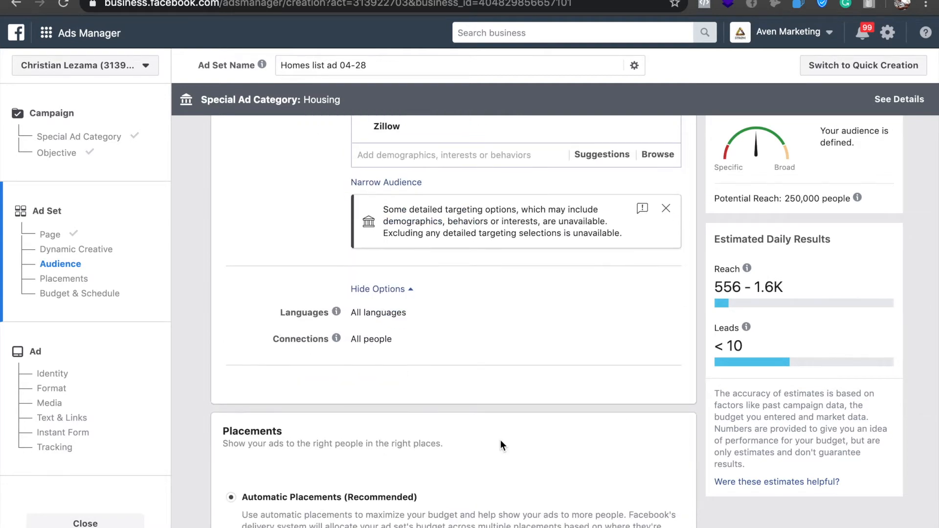
scroll(400, 332, "down", 5)
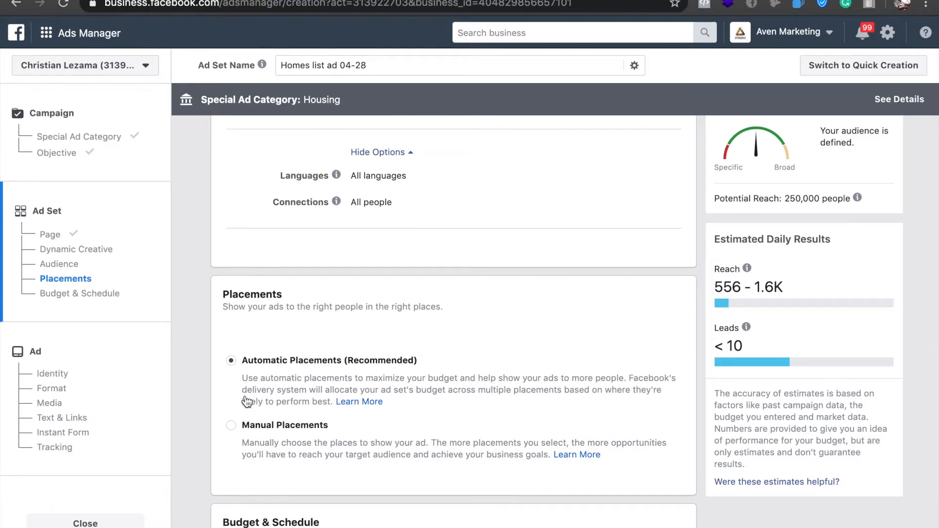
scroll(250, 404, "down", 2)
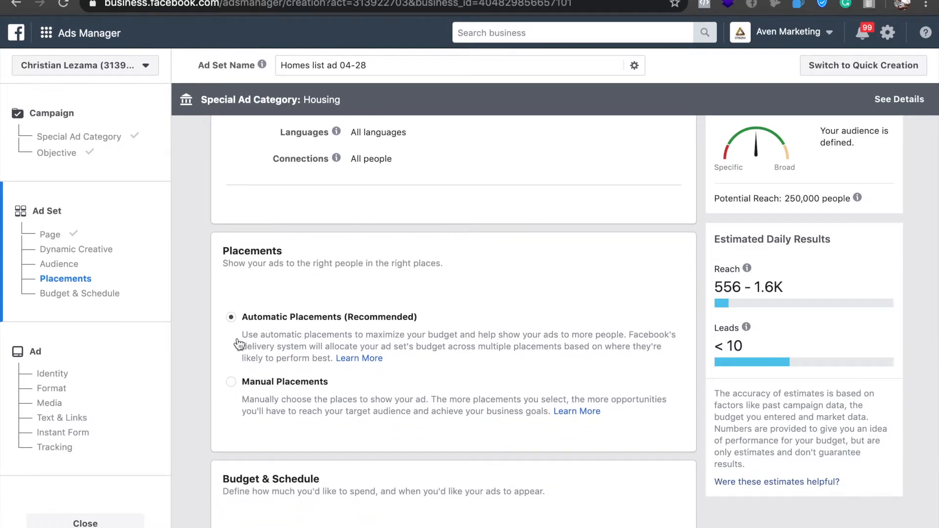
left_click(232, 382)
left_click(232, 382)
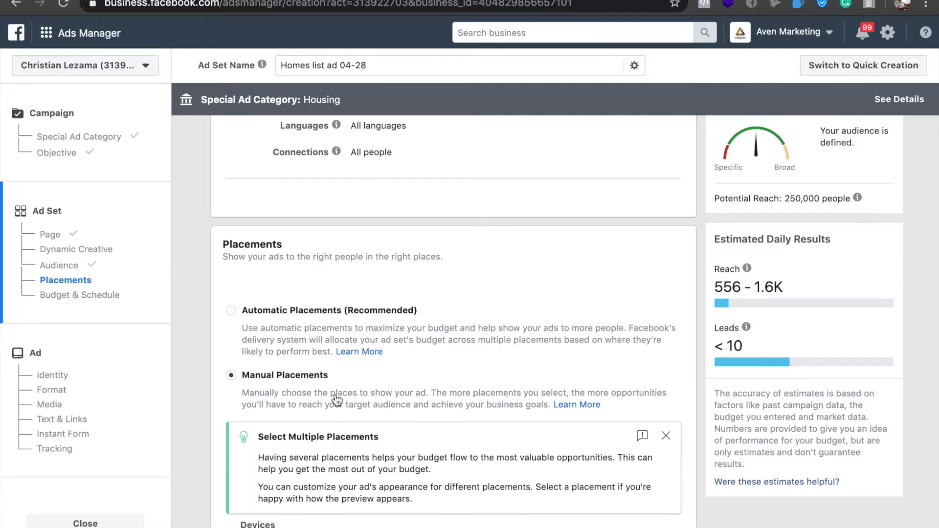
scroll(342, 397, "down", 3)
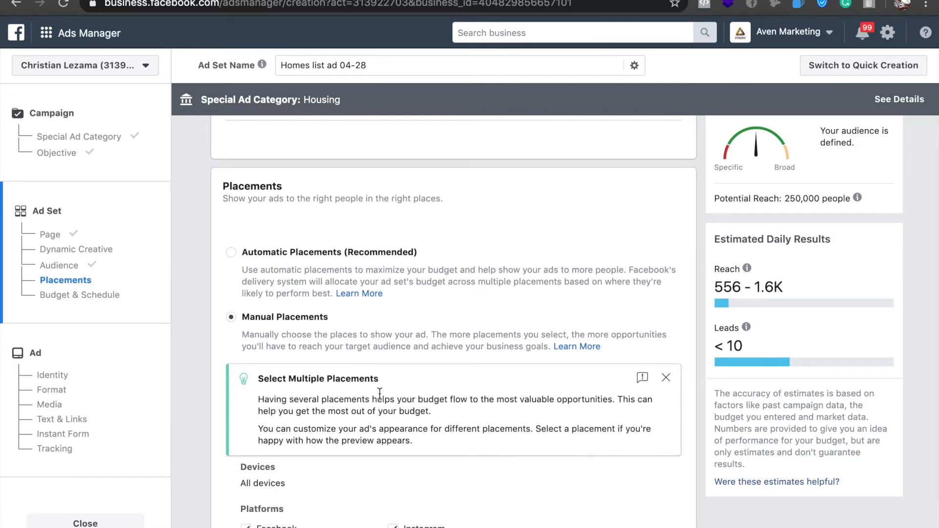
left_click(666, 378)
Exclude Facebook Marketplace and Instagram Explore from the Feeds placements.
scroll(510, 394, "down", 8)
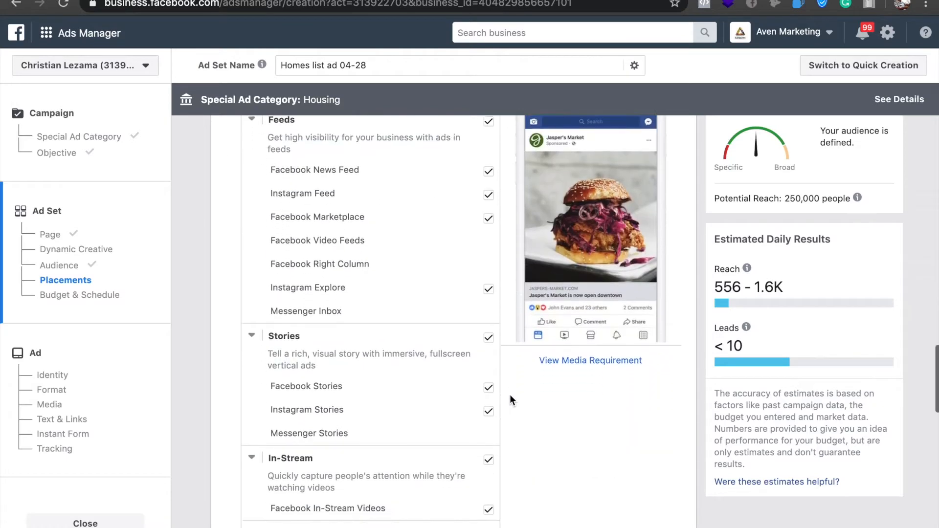
scroll(510, 394, "up", 1)
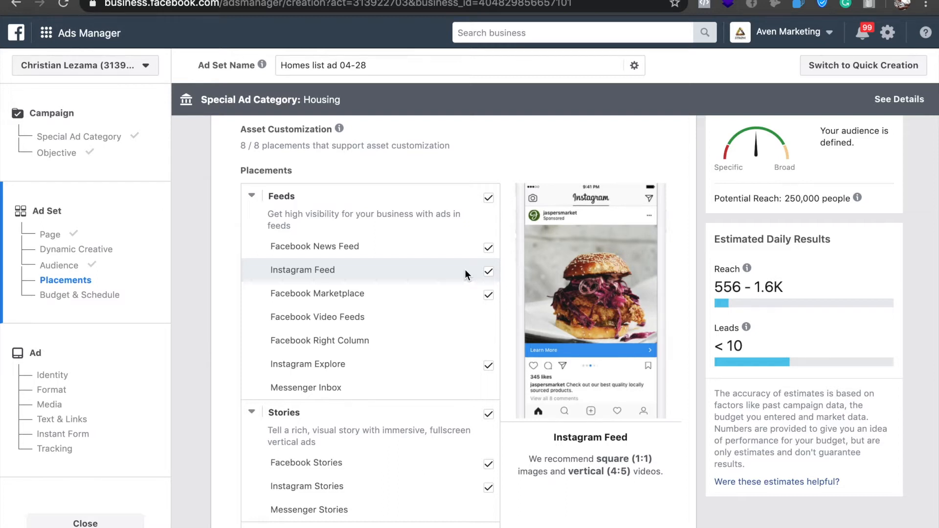
left_click(488, 296)
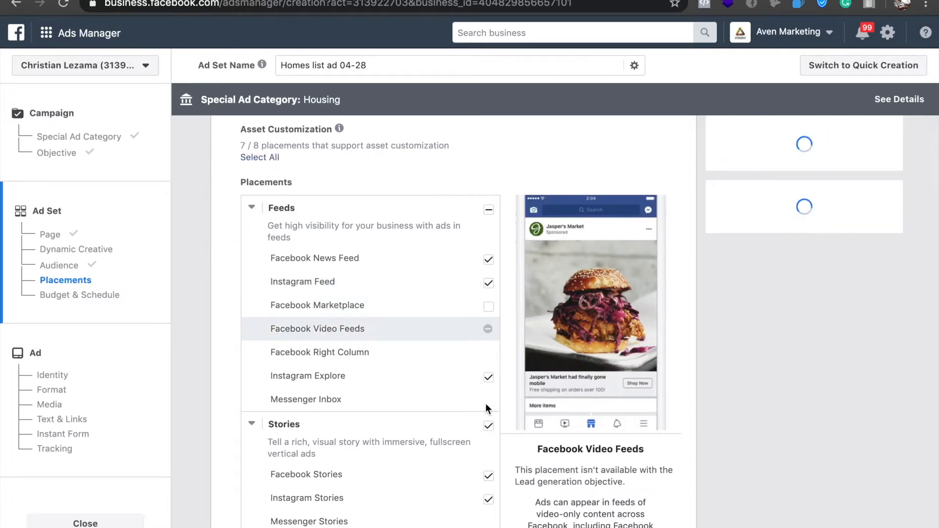
scroll(440, 356, "down", 3)
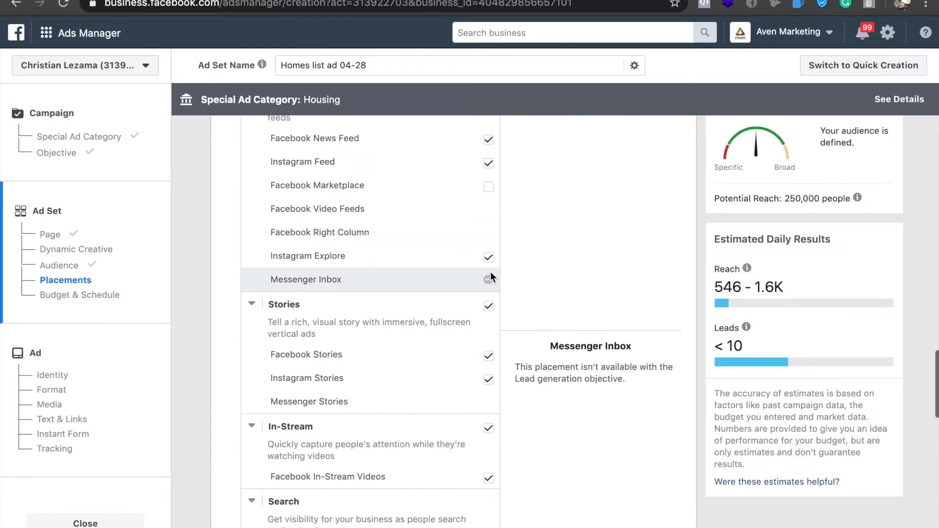
left_click(466, 257)
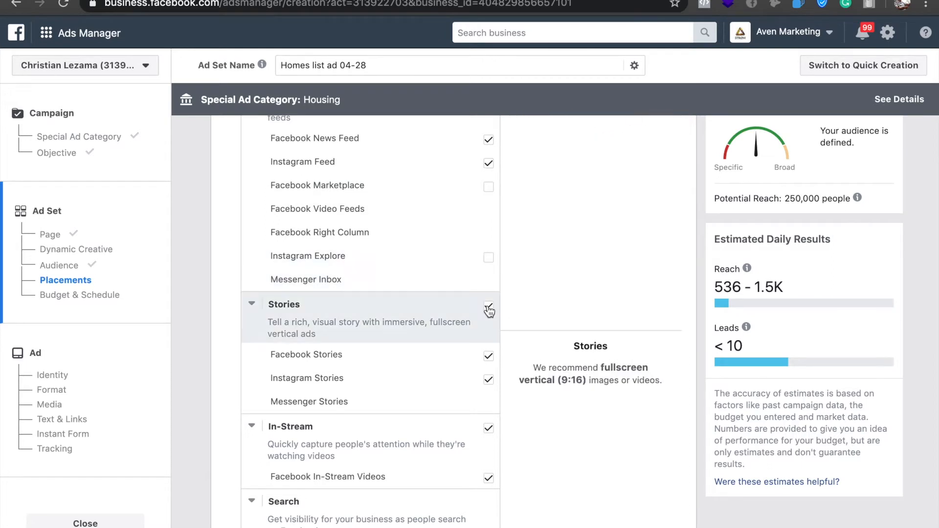
Exclude all Stories and In-Stream placements from the ad set.
left_click(489, 429)
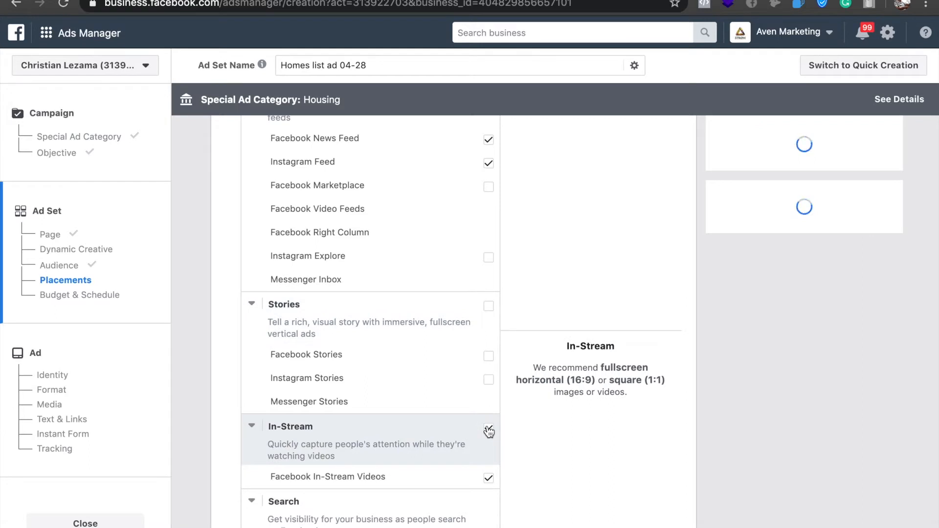
scroll(403, 332, "down", 2)
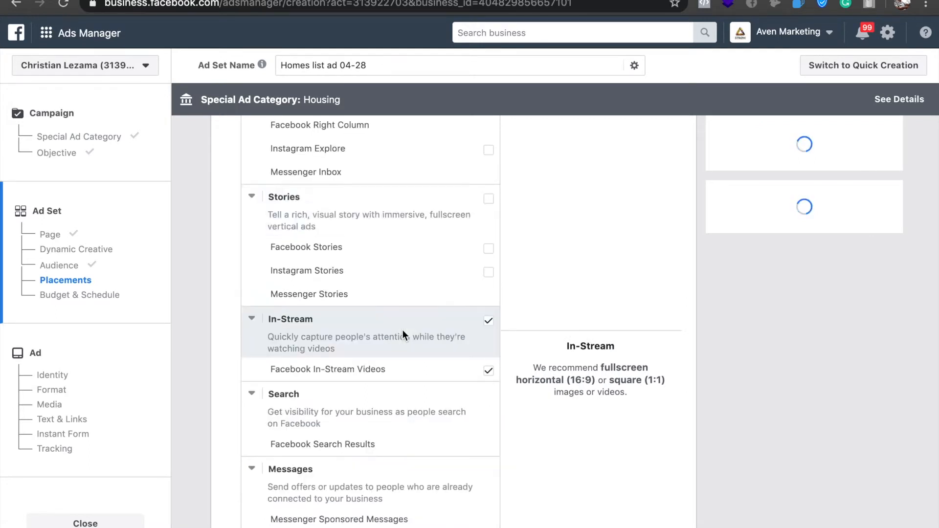
scroll(404, 267, "down", 1)
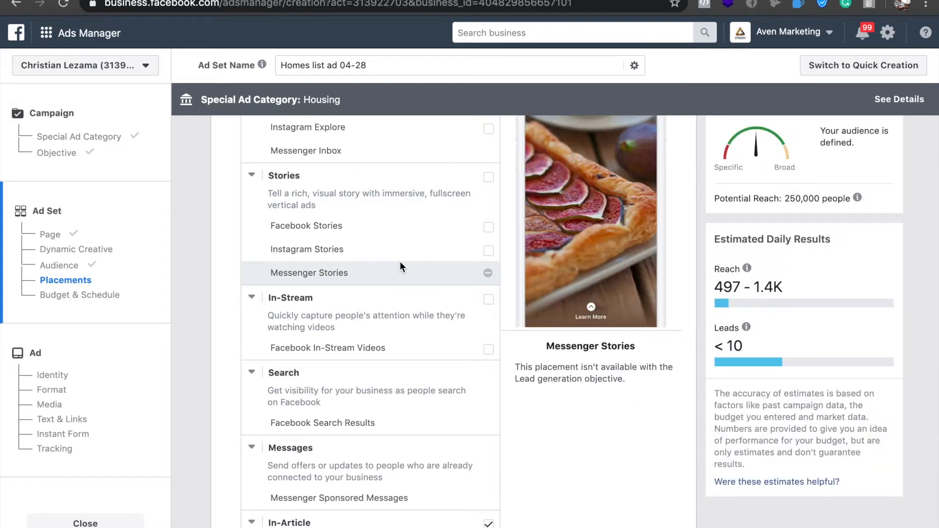
scroll(438, 359, "down", 4)
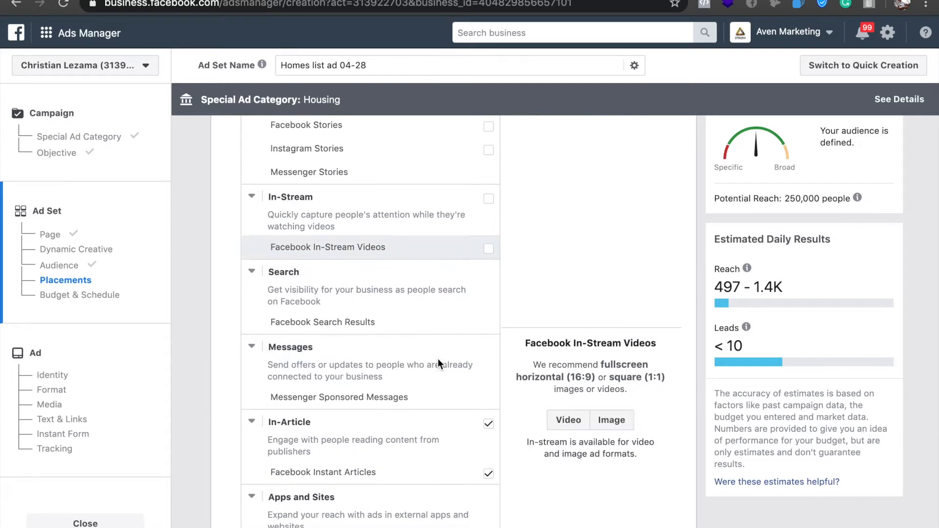
Exclude the In-Article placements from the ad set and review the remaining placement selection.
left_click(489, 422)
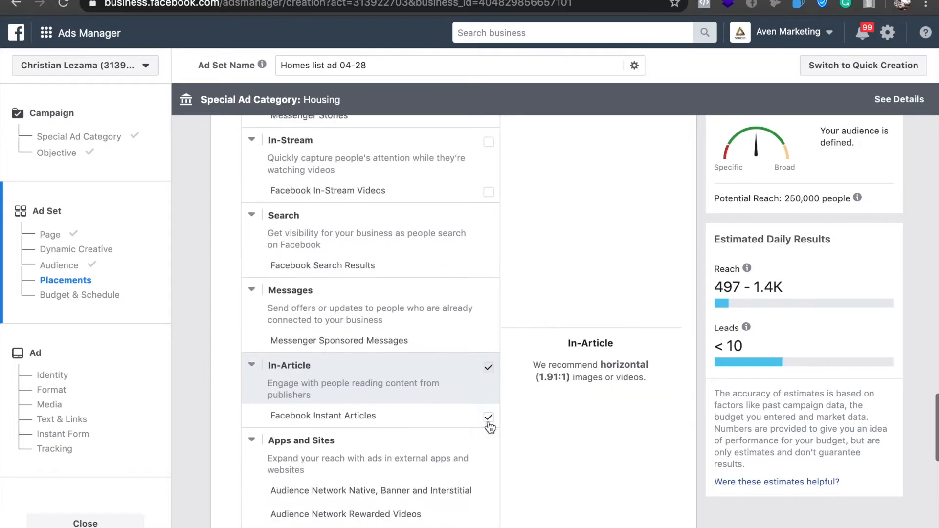
scroll(489, 422, "down", 5)
scroll(489, 421, "up", 10)
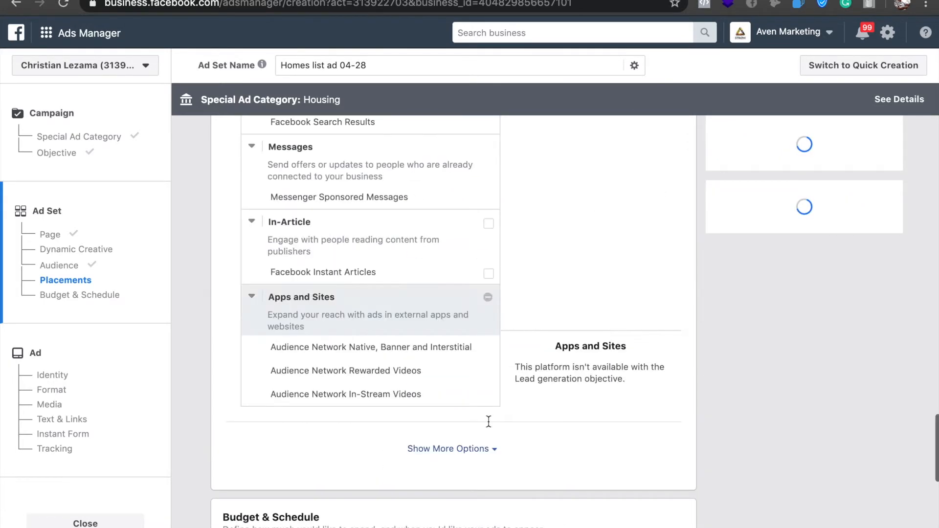
scroll(489, 422, "up", 2)
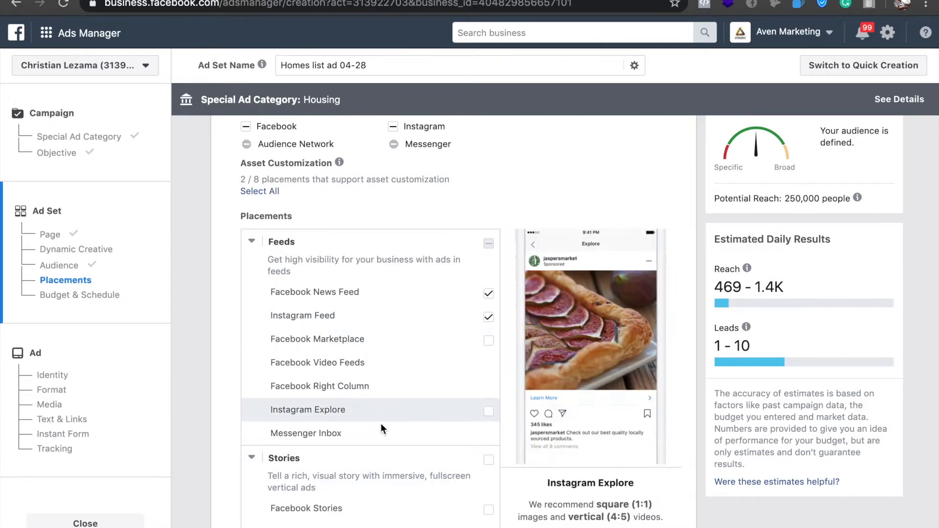
scroll(382, 425, "down", 1)
scroll(381, 424, "down", 15)
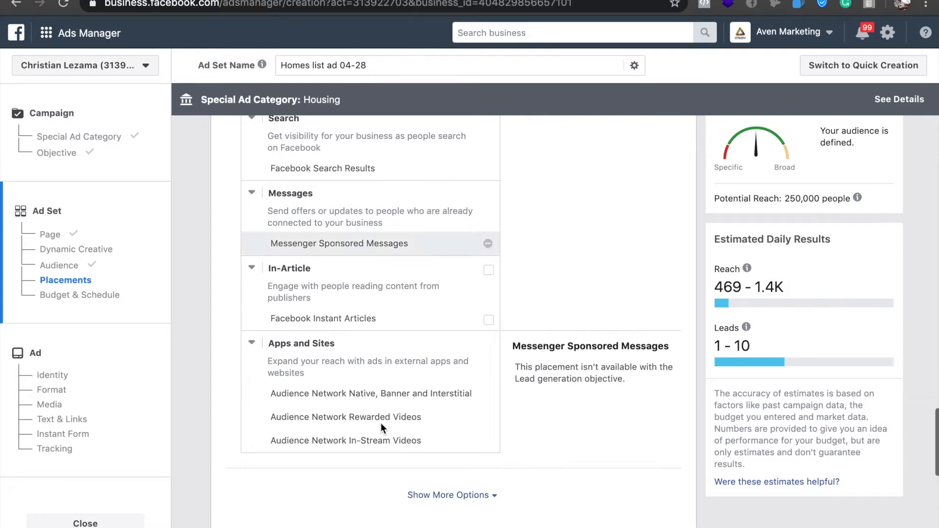
scroll(381, 427, "down", 5)
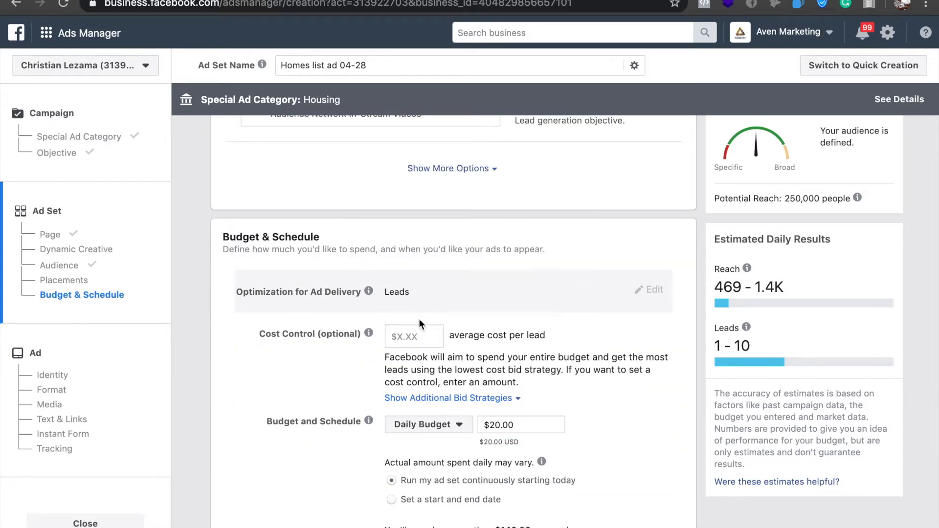
left_click(415, 334)
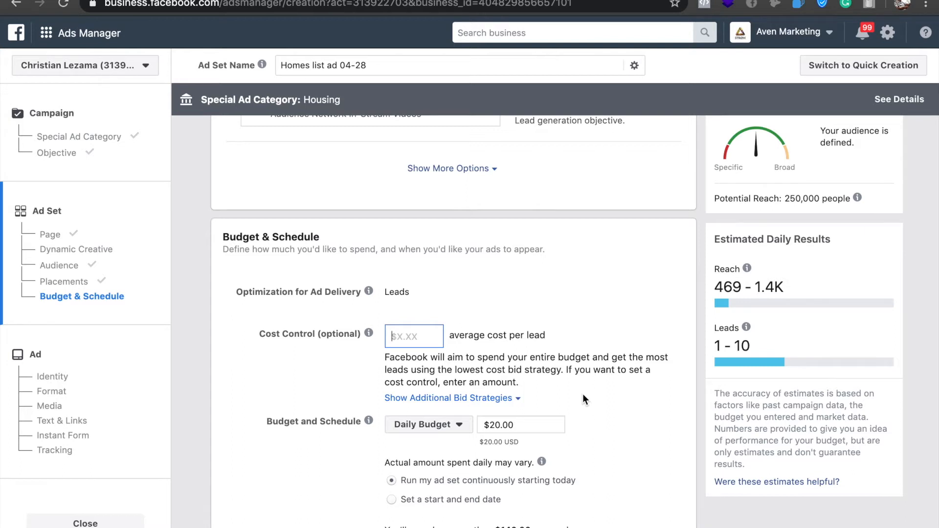
type("4")
key("BackSpace")
type("3\\")
key("BackSpace")
key("BackSpace")
Try the Lifetime Budget option, and return to a Daily Budget that runs the ad set continuously starting today.
scroll(602, 395, "down", 3)
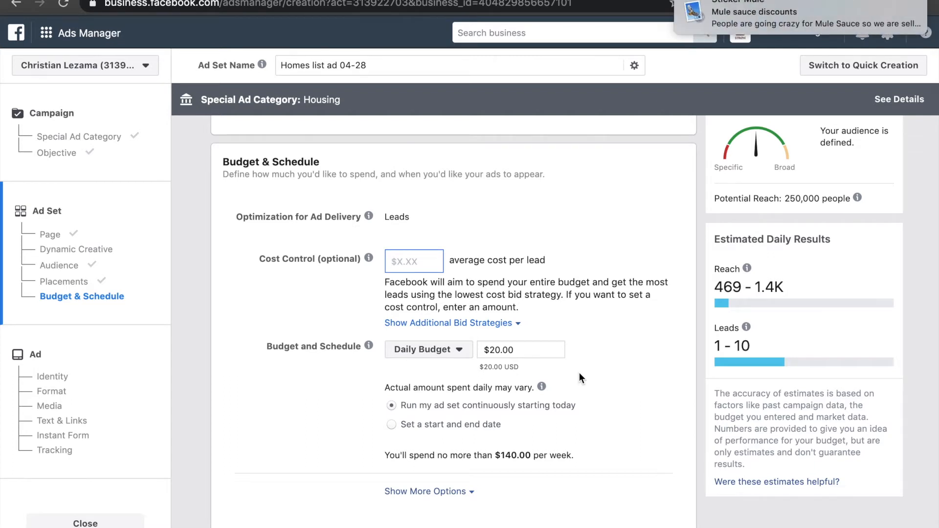
scroll(580, 374, "down", 3)
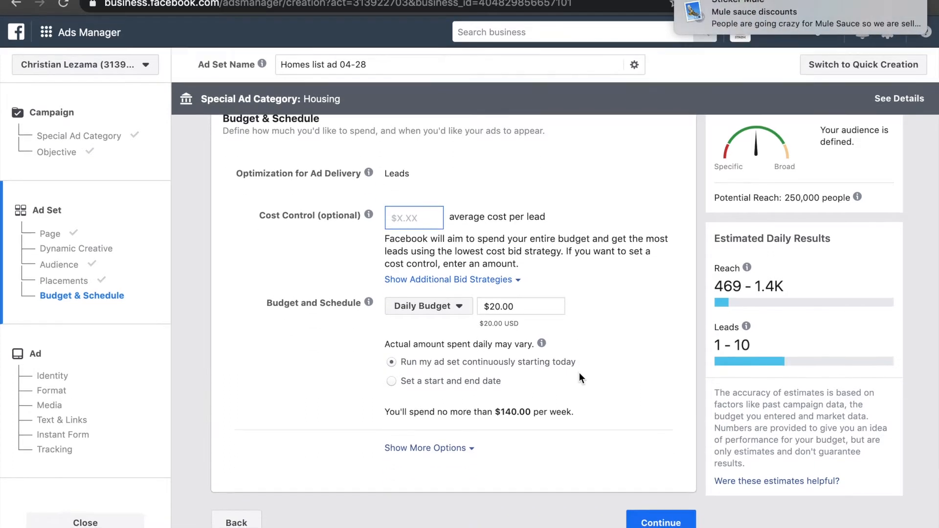
left_click(459, 308)
left_click(459, 308)
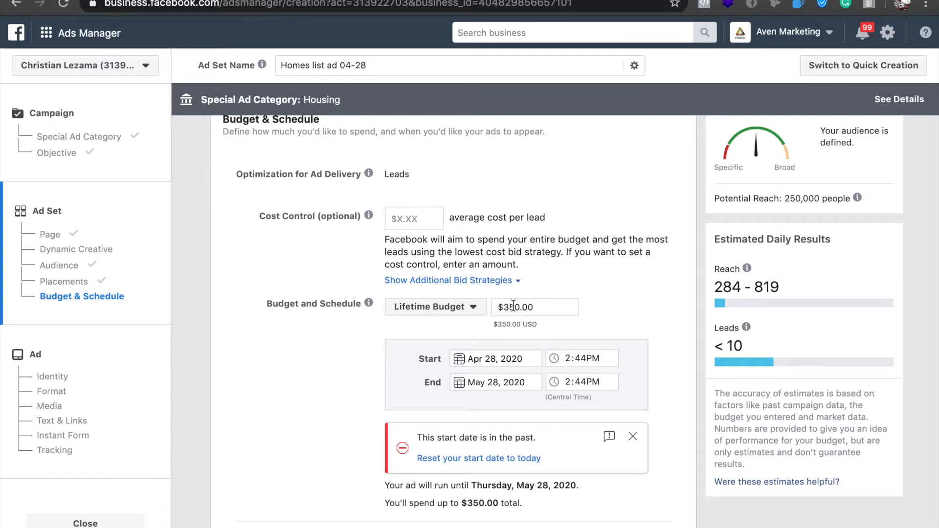
left_click(475, 308)
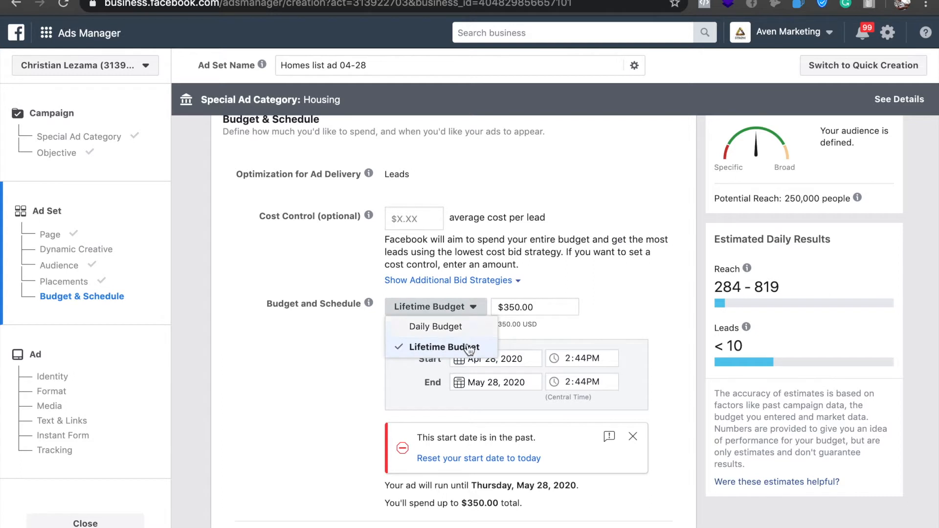
left_click(462, 330)
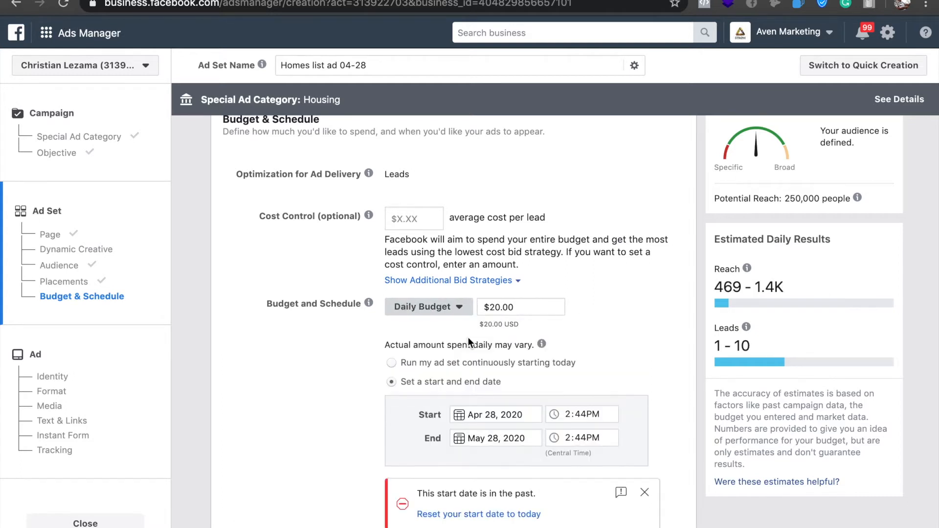
scroll(582, 376, "down", 1)
scroll(581, 376, "down", 3)
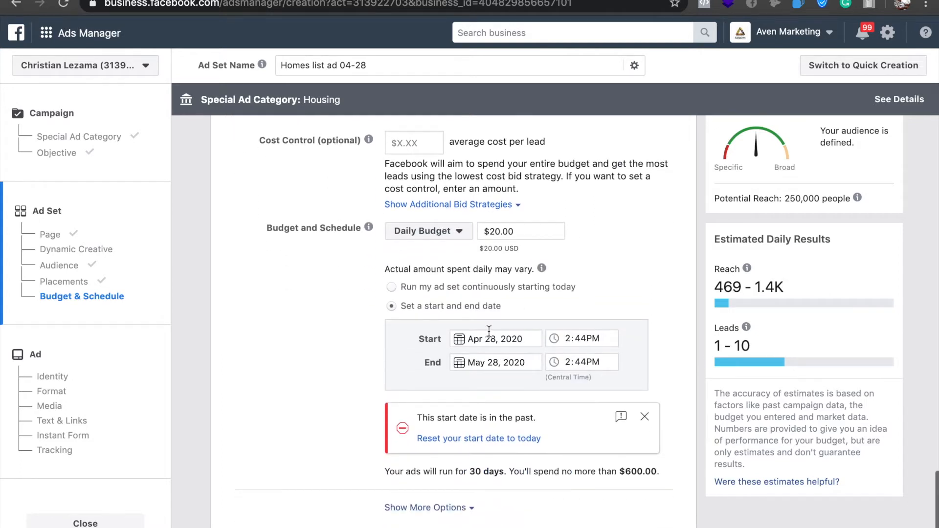
left_click(396, 287)
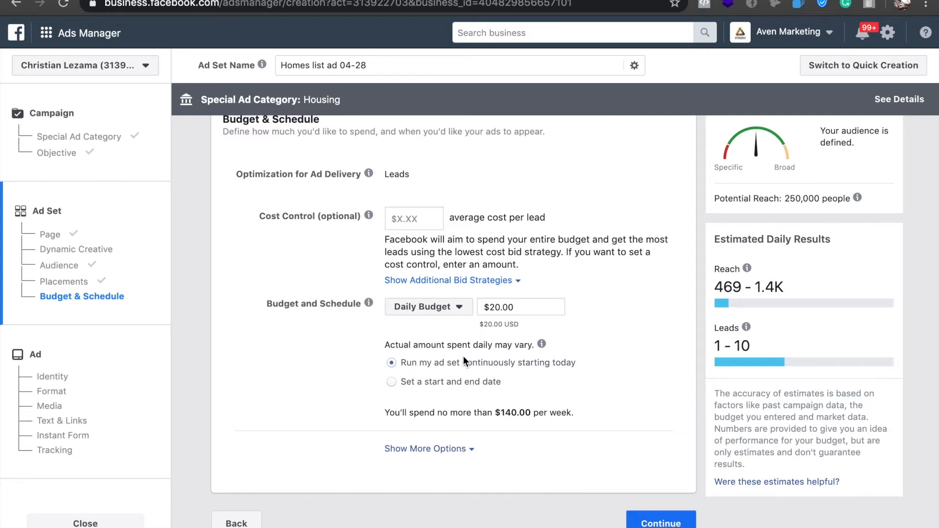
Show the additional budget and schedule options and continue to the ad setup.
left_click(470, 448)
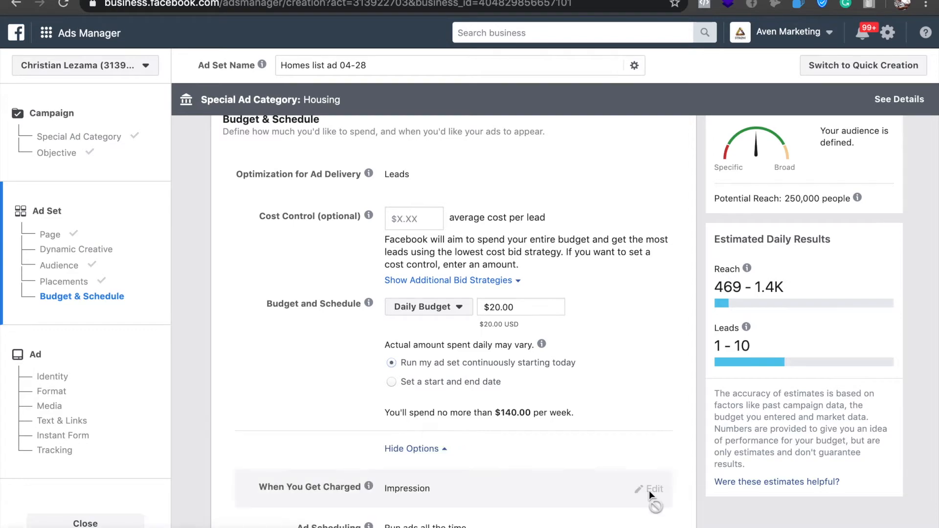
scroll(617, 416, "down", 3)
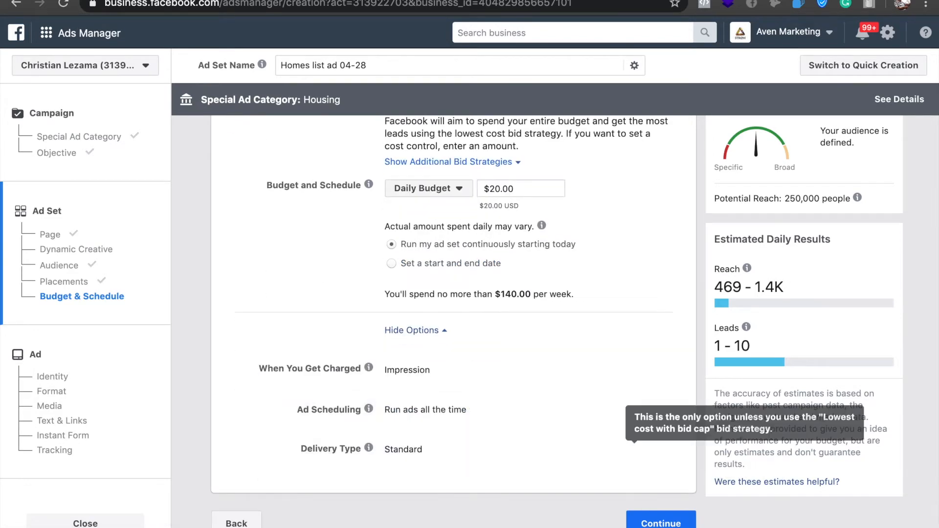
left_click(657, 523)
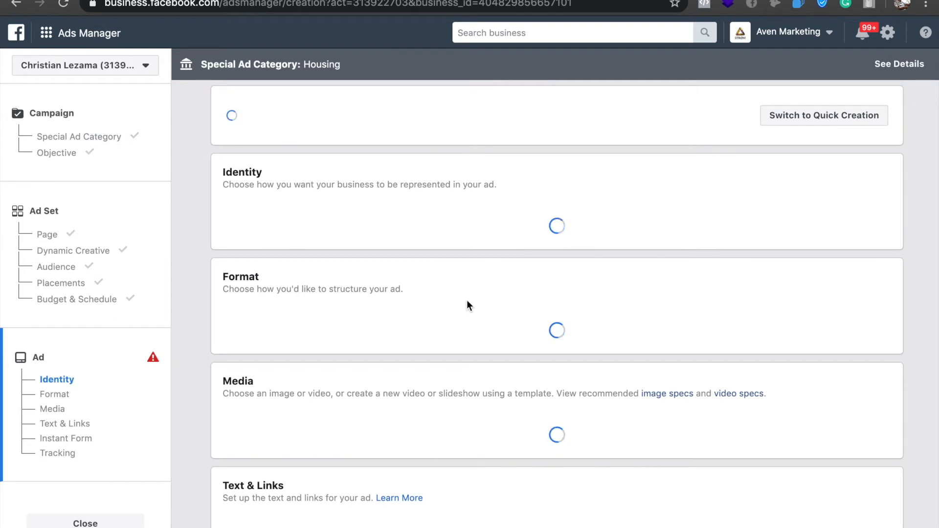
Select stromdigitalmedia as the Instagram account in the ad's identity settings.
scroll(466, 300, "down", 8)
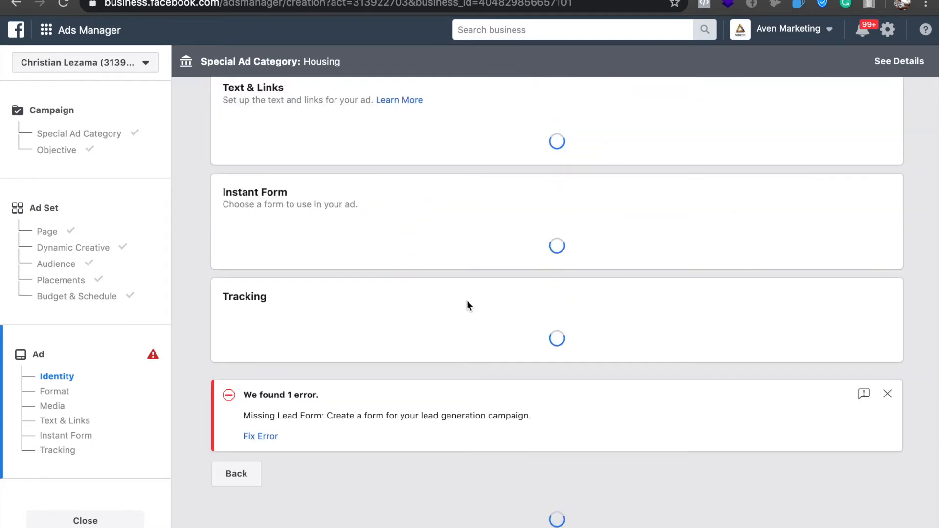
scroll(467, 302, "up", 3)
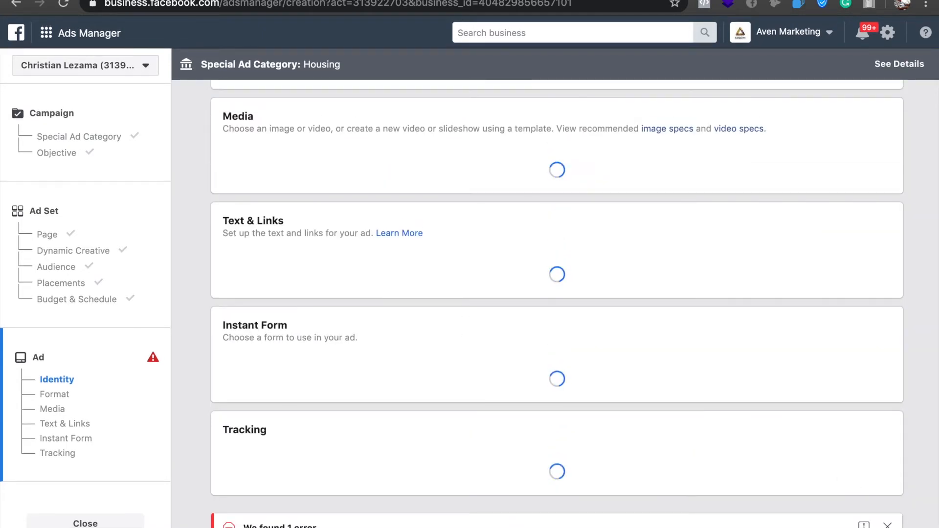
scroll(824, 401, "up", 6)
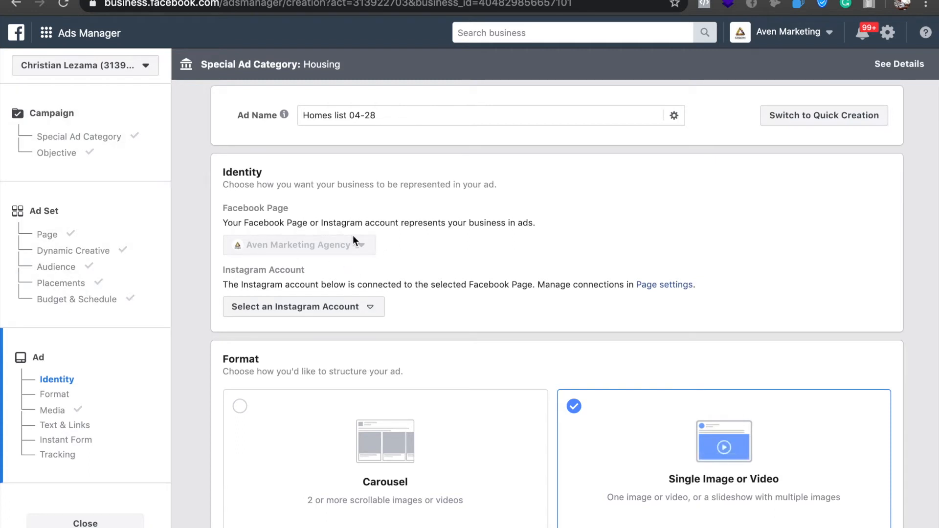
left_click(367, 306)
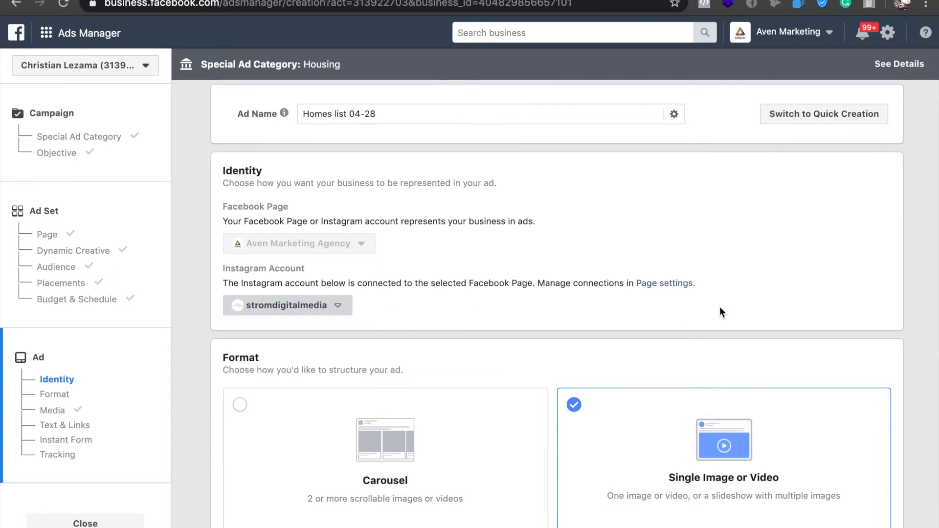
Keep the Single Image or Video format and remove the existing image from the ad's media.
scroll(720, 309, "down", 2)
scroll(720, 308, "down", 1)
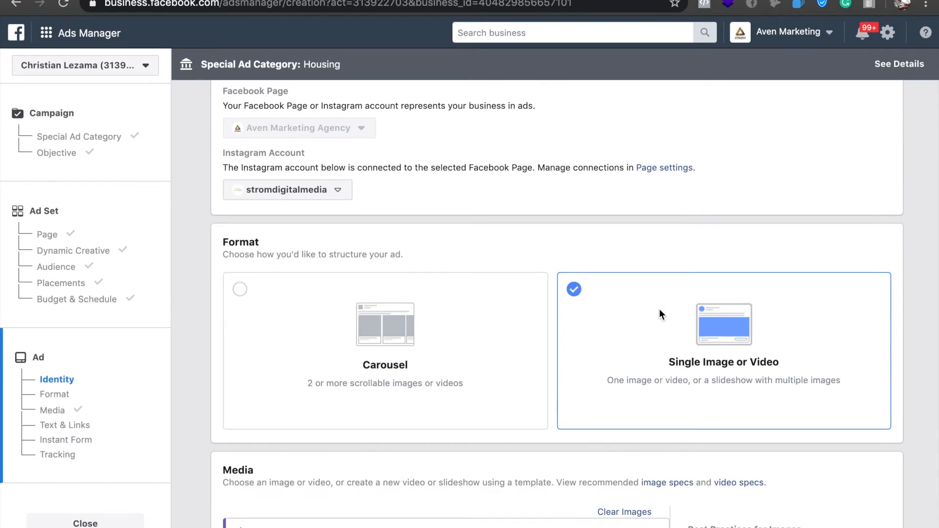
scroll(553, 372, "down", 1)
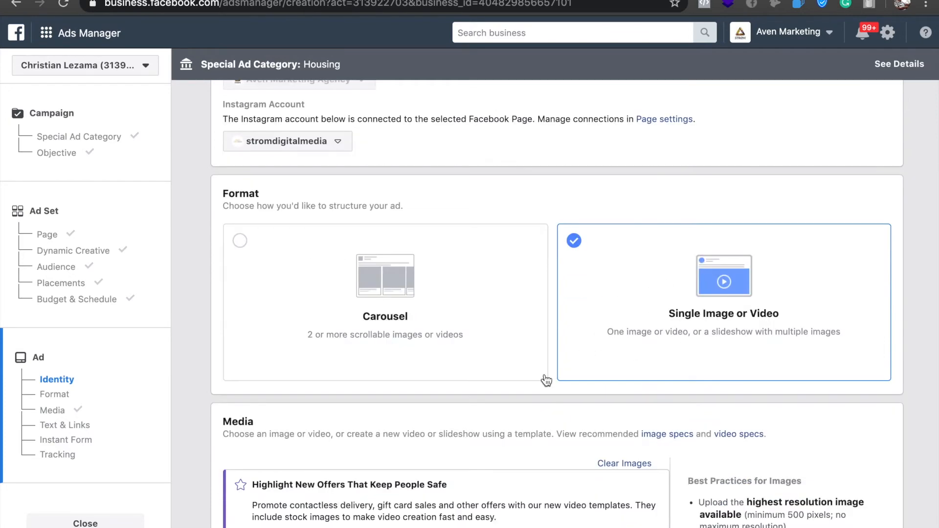
scroll(564, 466, "down", 3)
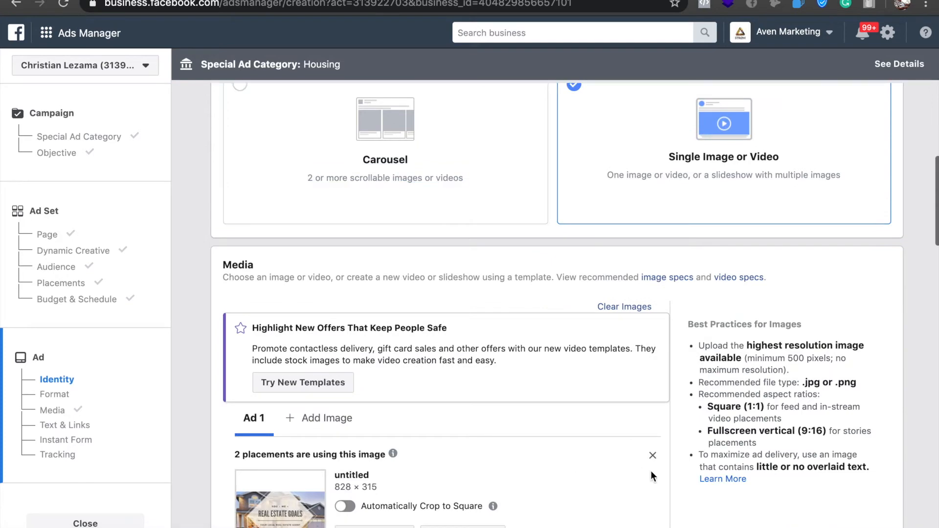
scroll(652, 456, "down", 1)
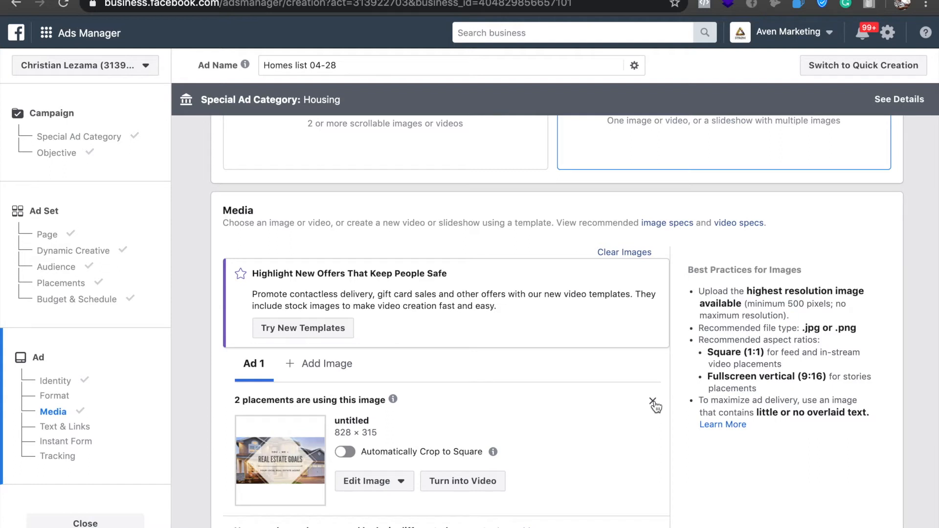
left_click(653, 402)
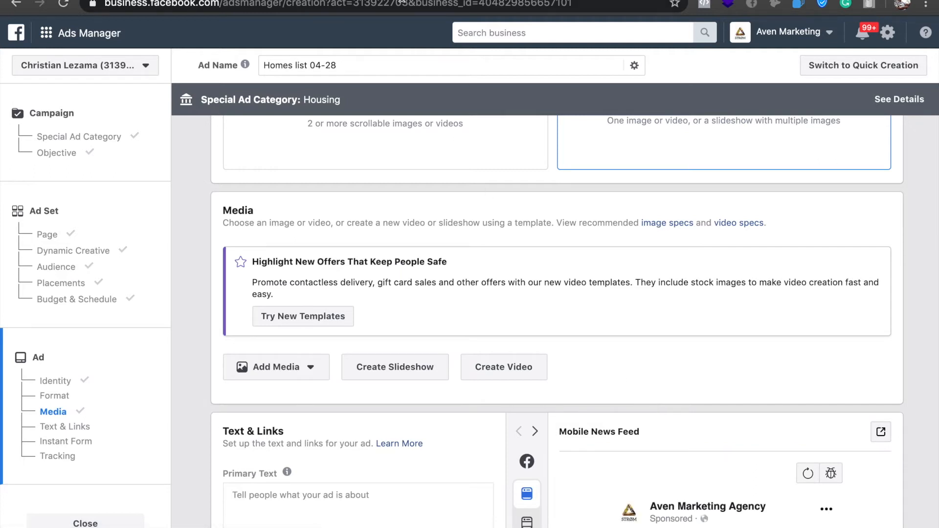
Switch to Canva and look through the existing home-list designs for a reference layout.
key("ctrl+Tab")
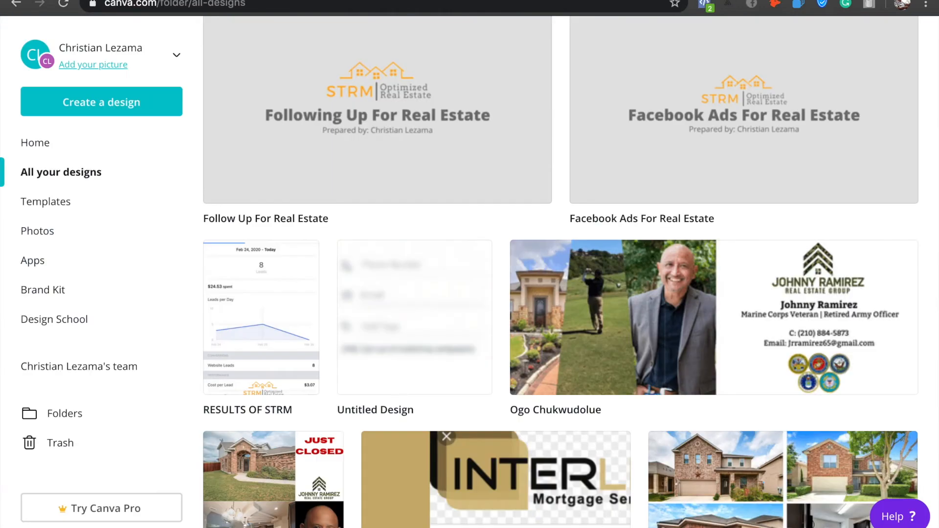
scroll(465, 212, "down", 5)
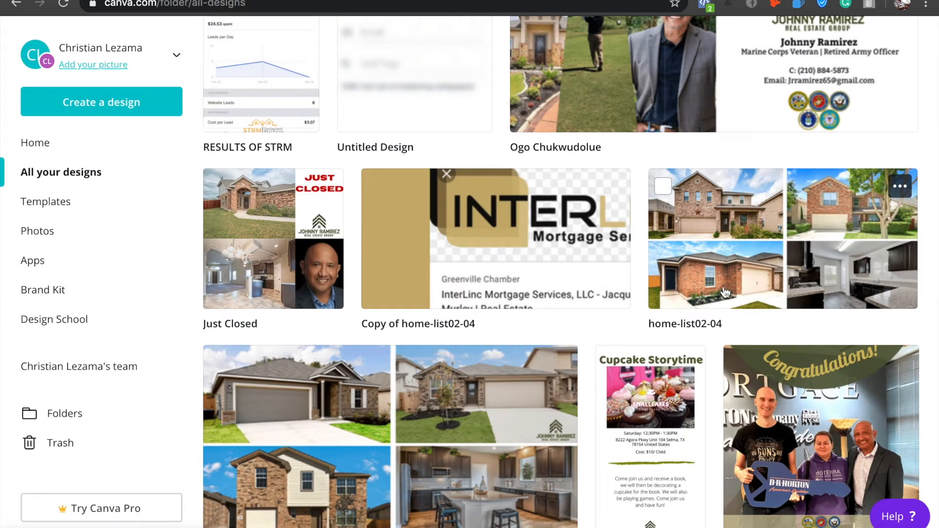
scroll(480, 345, "down", 2)
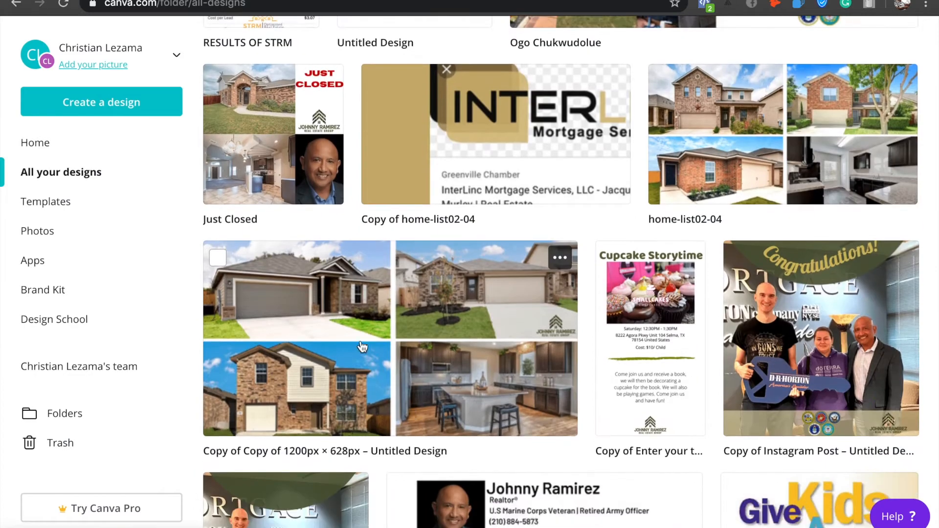
scroll(445, 194, "up", 2)
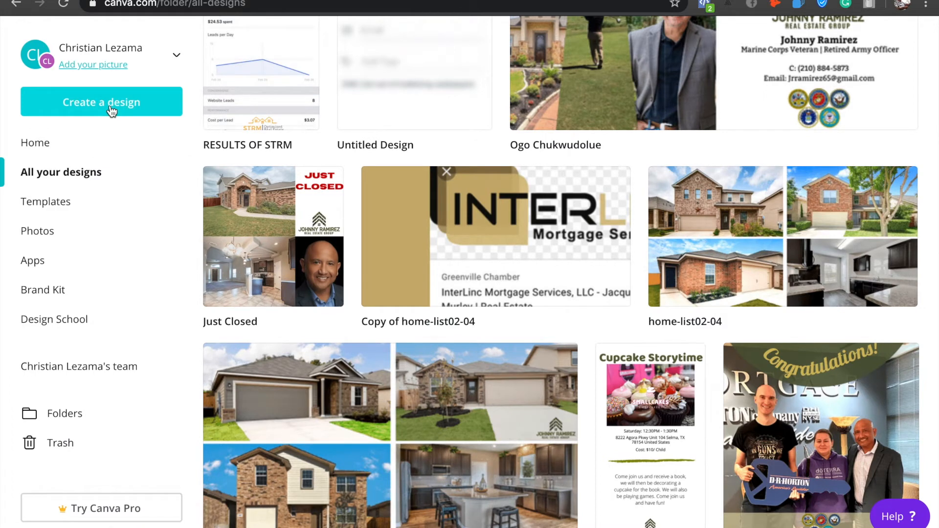
Create a new design with custom dimensions of 1080 × 1080 px.
left_click(112, 112)
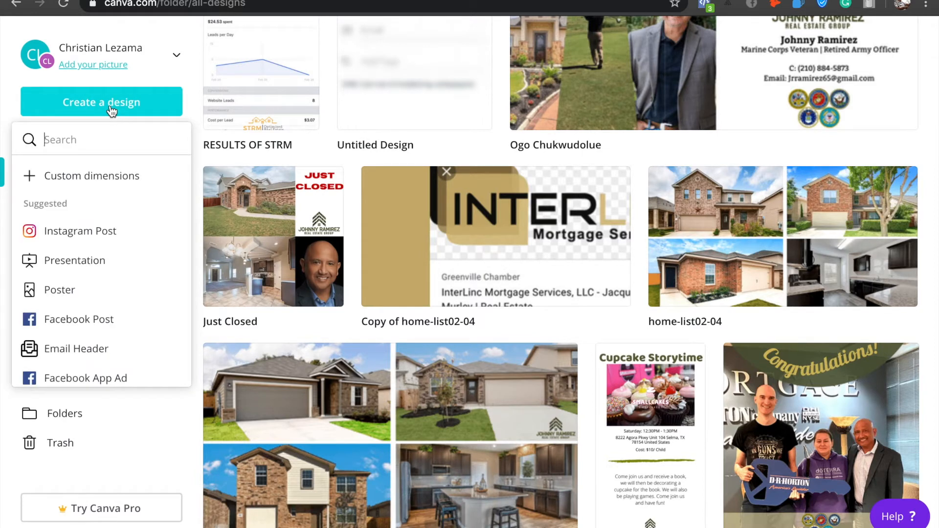
left_click(117, 176)
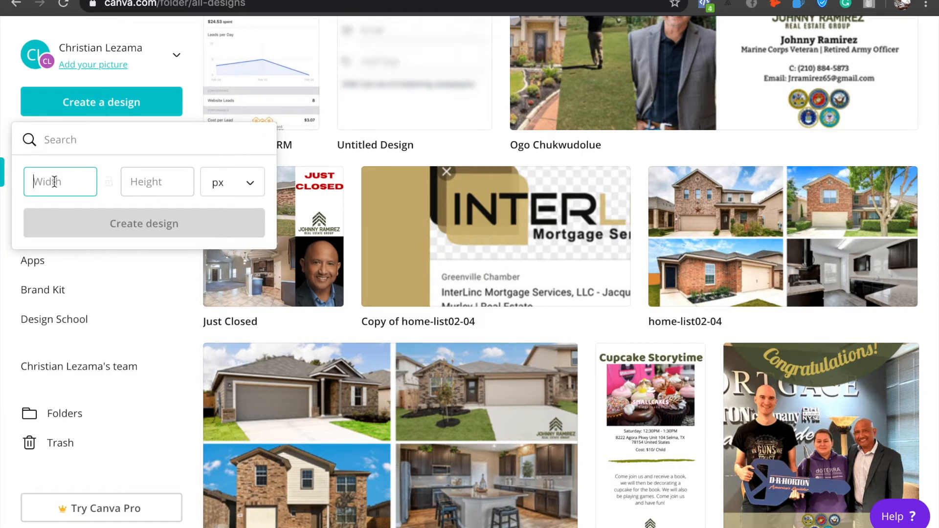
type("1080")
left_click(131, 178)
type("1080")
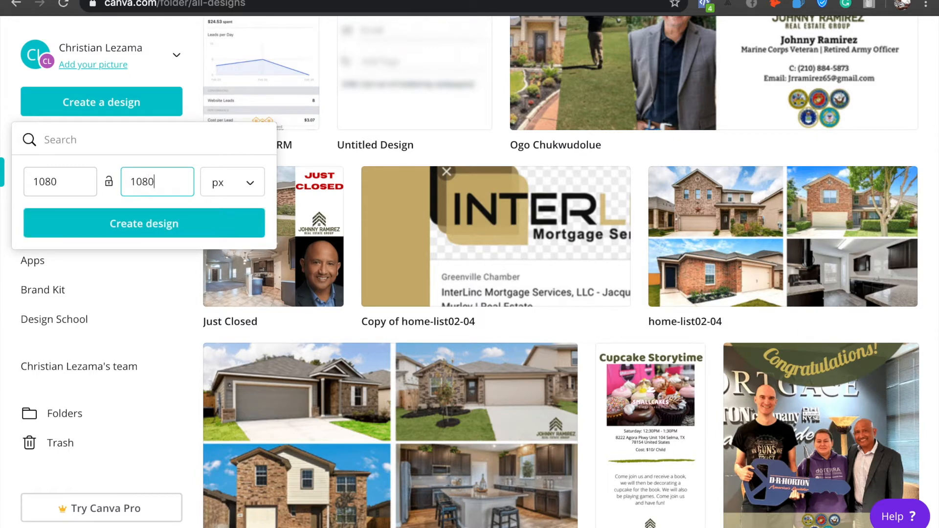
left_click(172, 219)
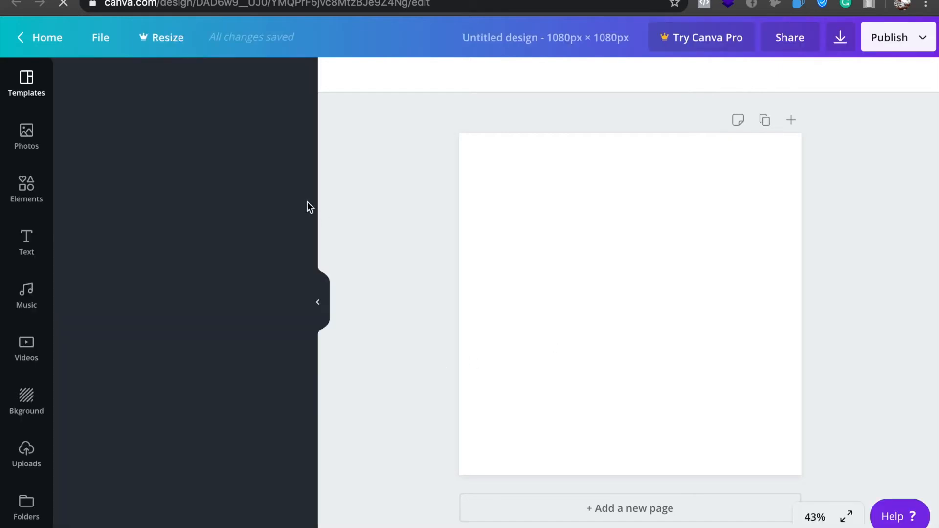
Add a grid with four equal cells, two by two, filling the whole blank square page.
left_click(23, 192)
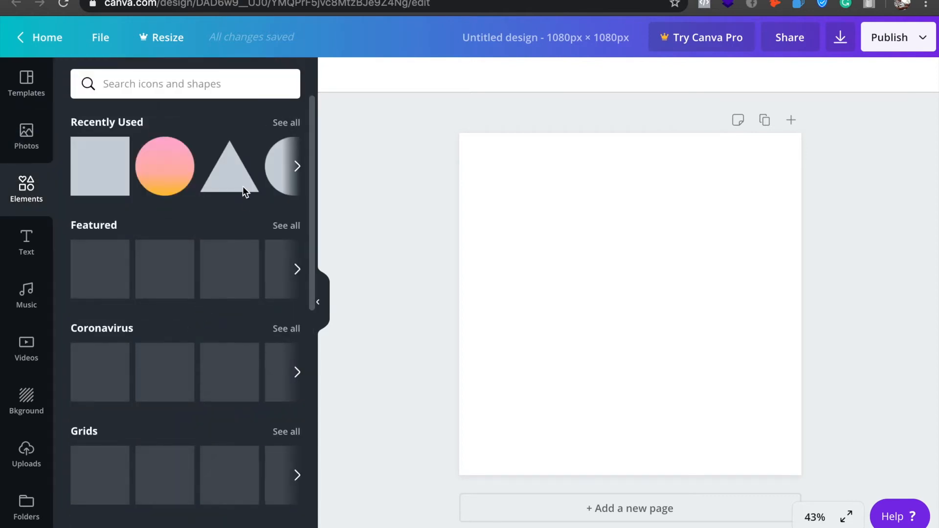
left_click(288, 431)
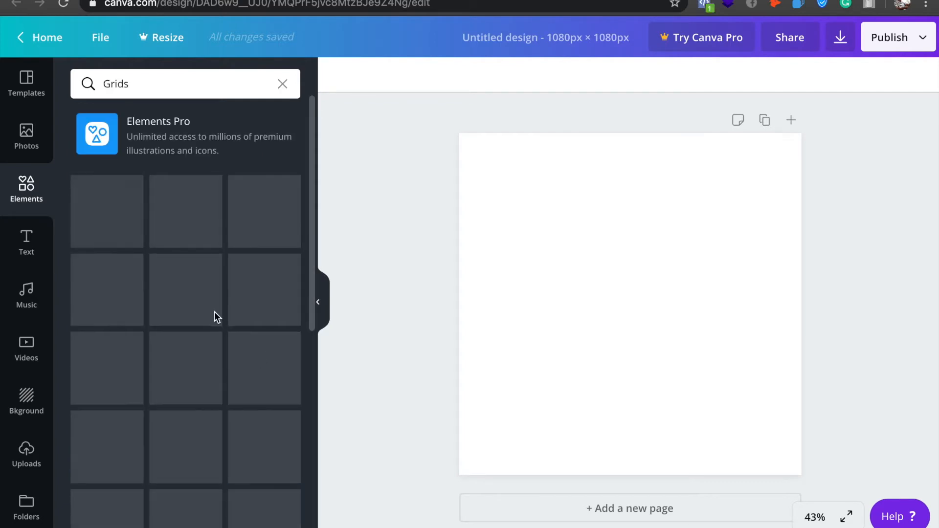
scroll(225, 368, "down", 2)
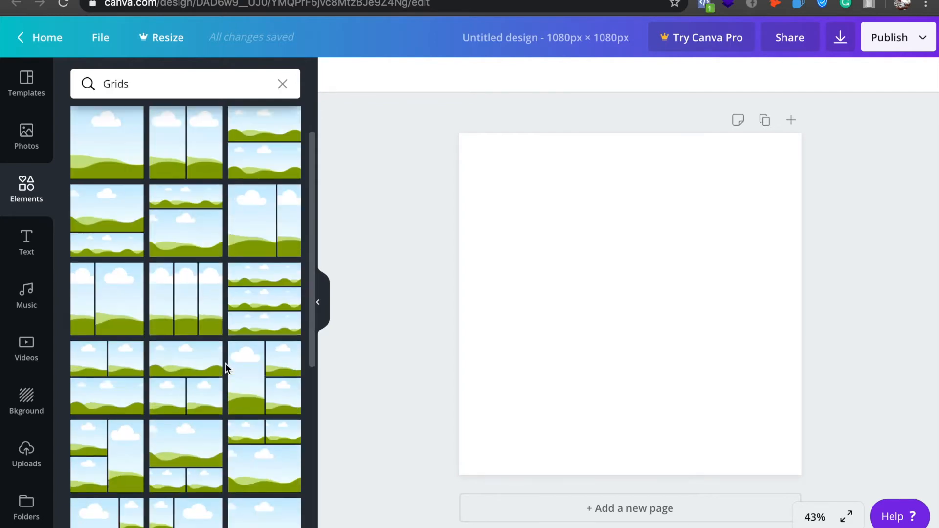
scroll(225, 368, "down", 2)
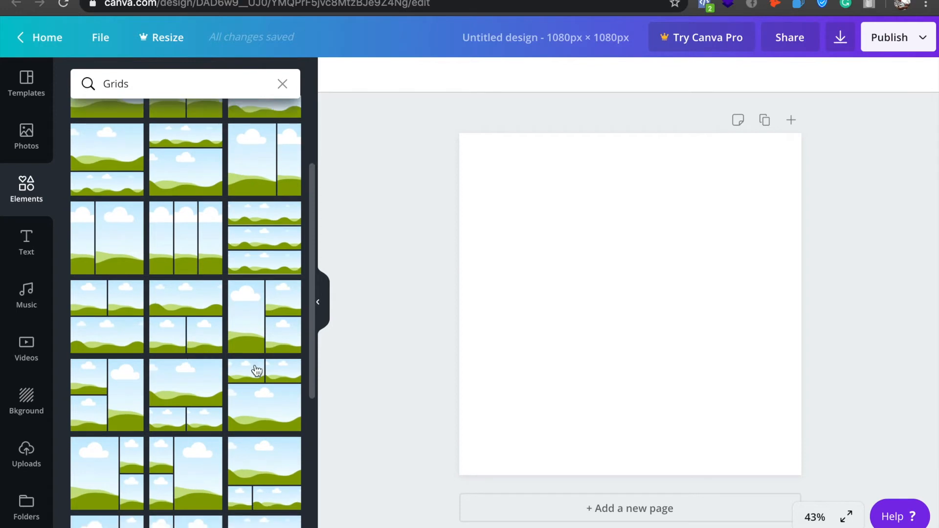
scroll(166, 433, "down", 7)
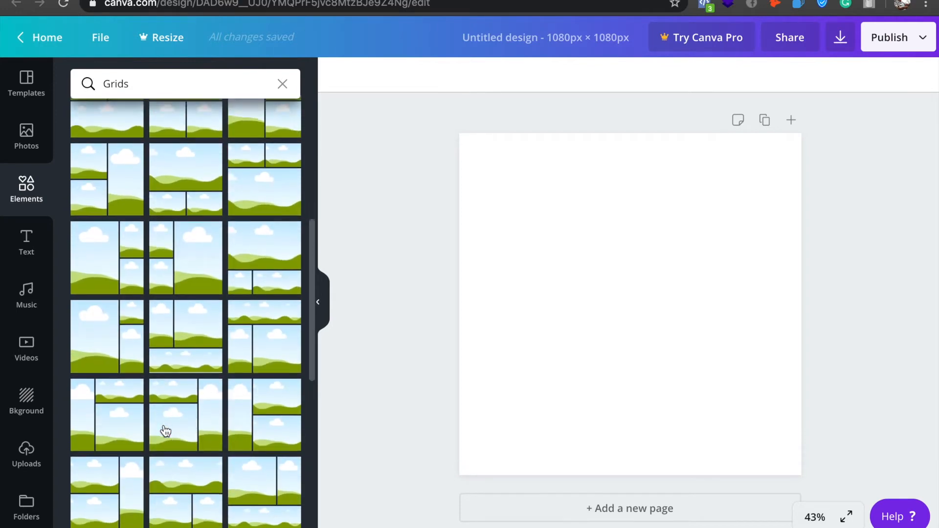
scroll(166, 431, "down", 7)
scroll(165, 429, "down", 4)
left_click(94, 300)
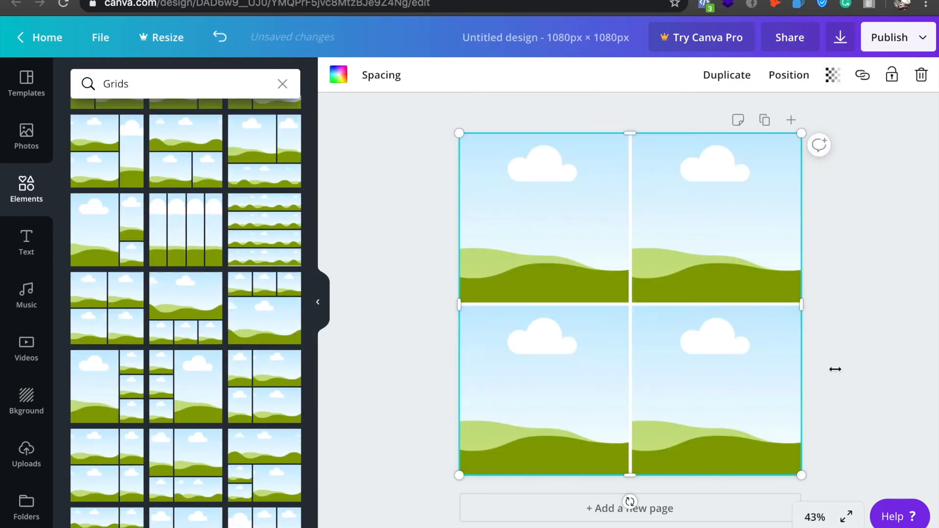
left_click(870, 360)
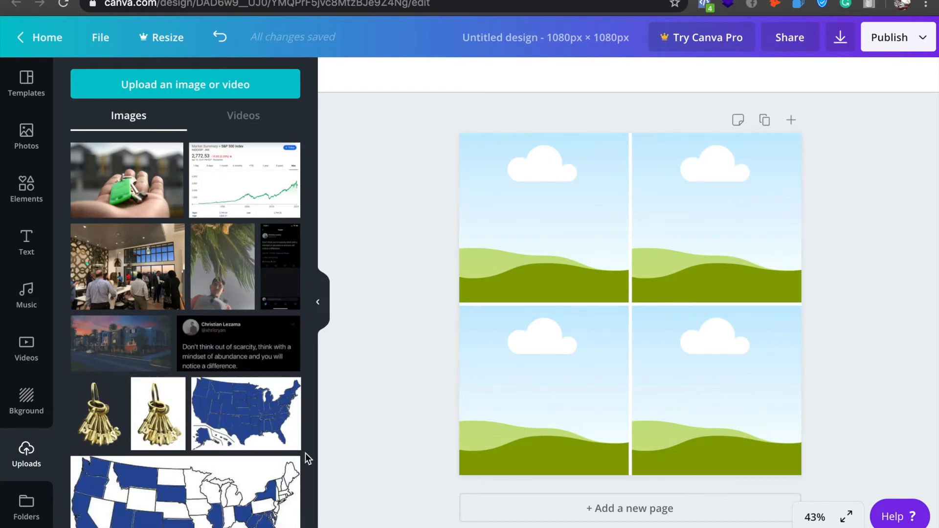
Place the uploaded photo of the beige single-storey house in the grid's upper-left cell.
scroll(196, 413, "down", 8)
scroll(195, 413, "down", 2)
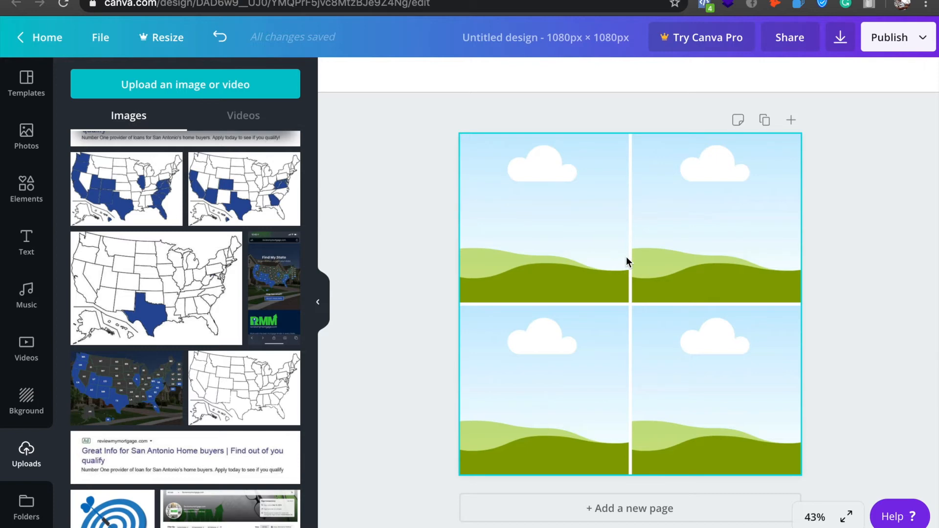
scroll(220, 368, "down", 10)
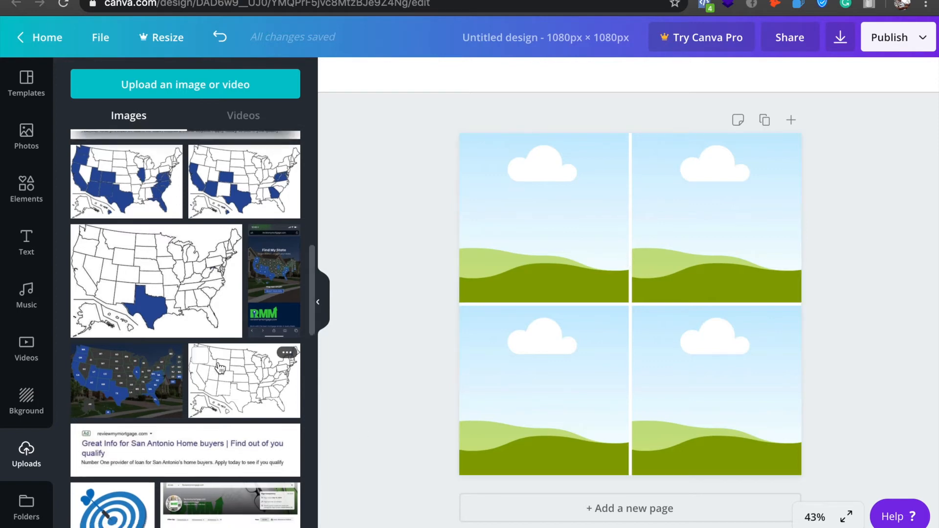
scroll(220, 368, "down", 10)
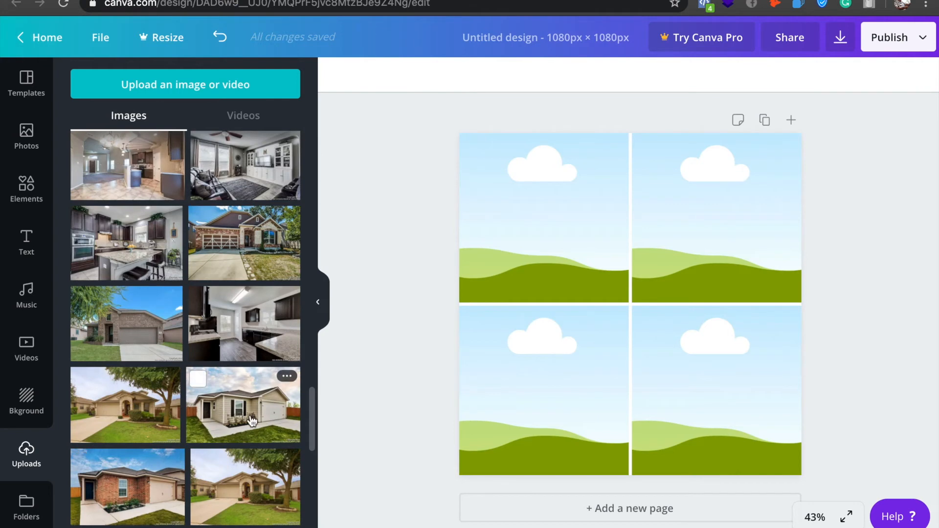
left_click(294, 412)
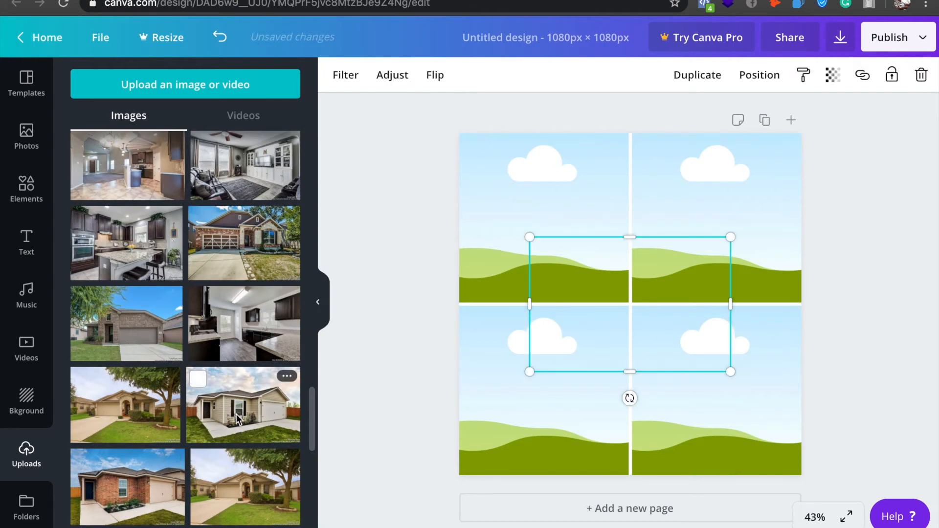
left_click(592, 278)
left_click_drag(592, 279, 518, 207)
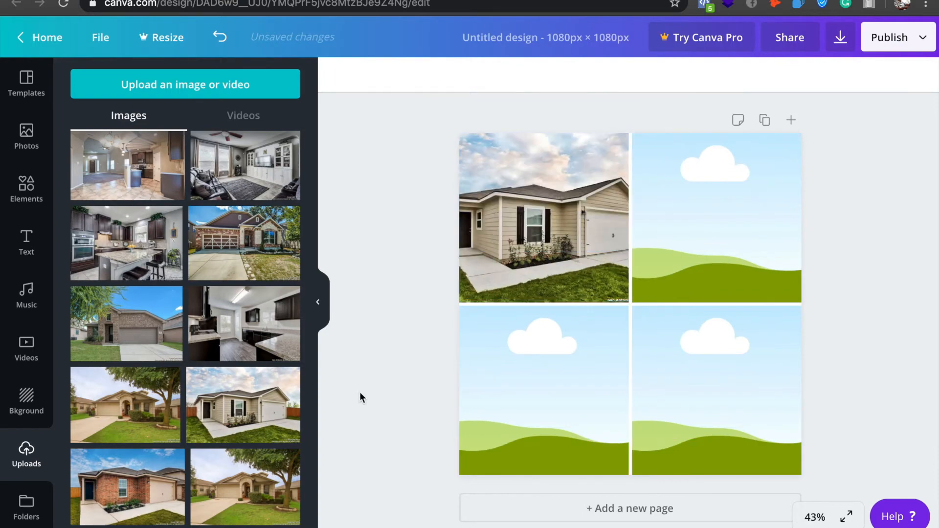
Place the uploaded photo of the two-storey brick house with the star in the grid's upper-right cell.
scroll(238, 439, "down", 5)
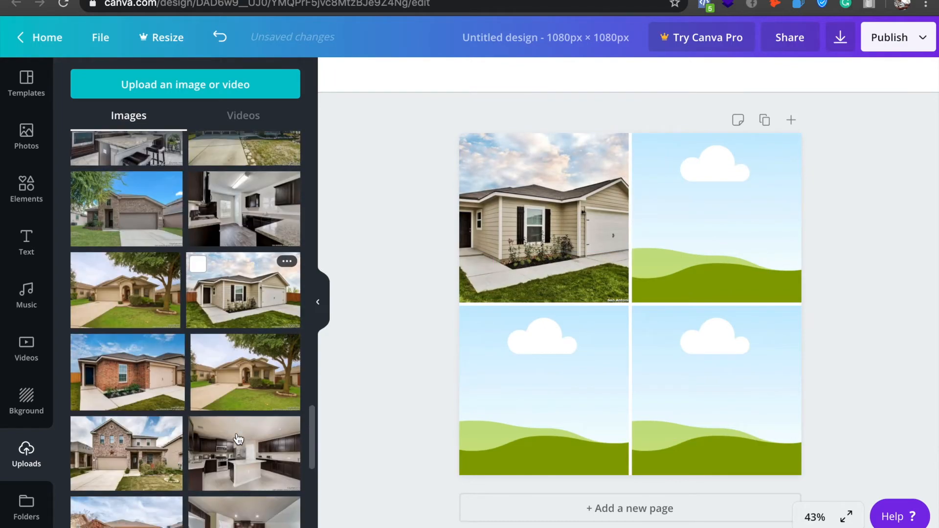
left_click_drag(121, 372, 733, 230)
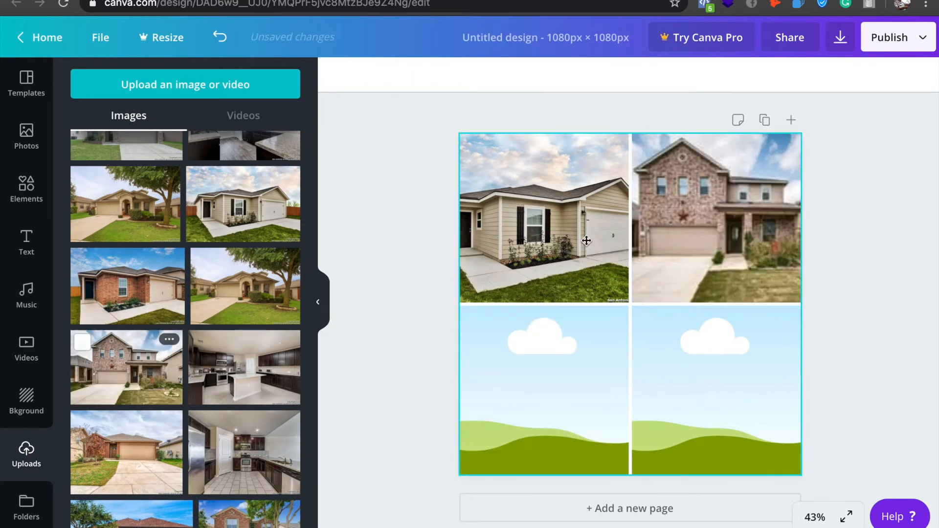
Reposition the beige house photo within its upper-left cell, trying the garage side and the entrance side.
double_click(586, 239)
left_click_drag(598, 259, 541, 268)
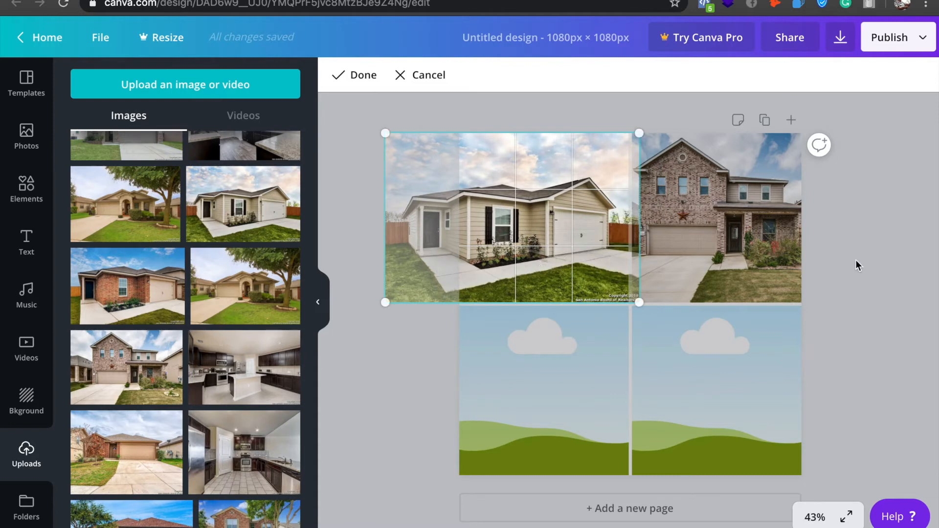
left_click(885, 264)
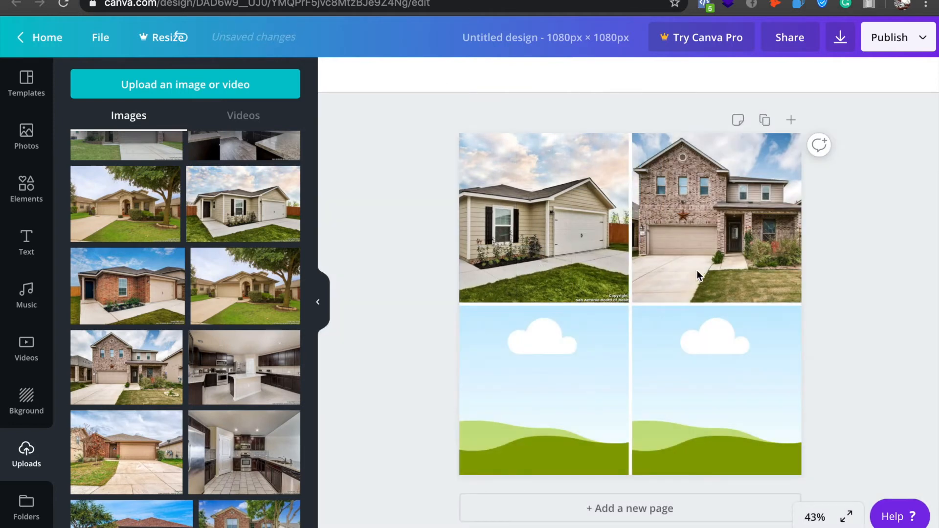
left_click(565, 260)
double_click(550, 241)
left_click_drag(550, 241, 602, 243)
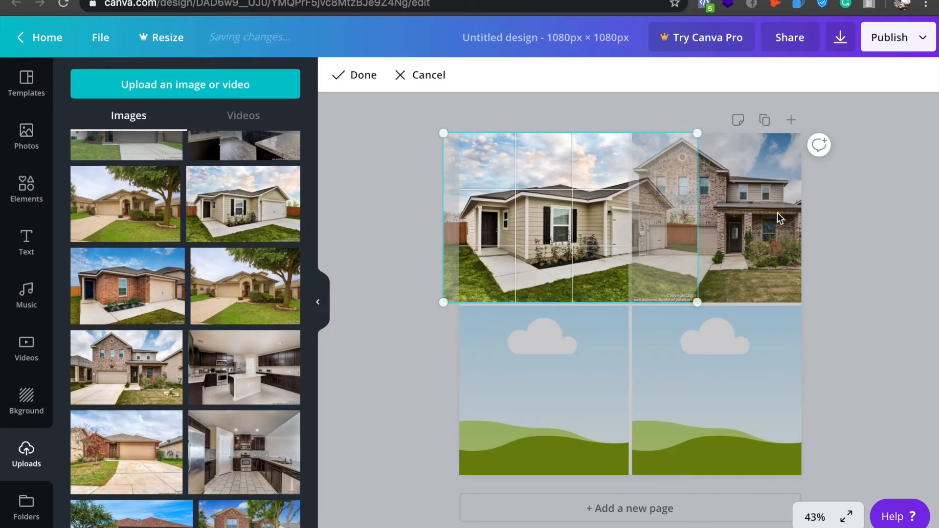
left_click(906, 269)
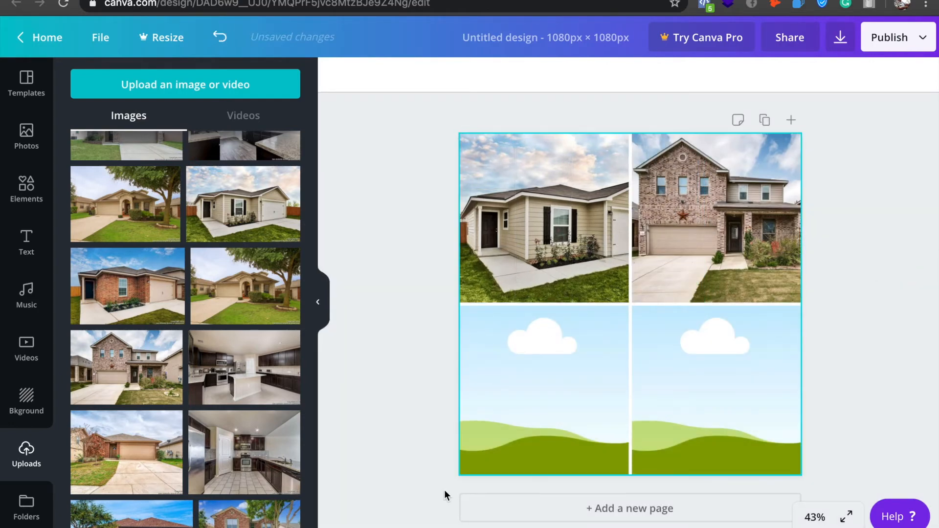
Replace the upper-left photo with the single-storey brick house beside the red-leaved tree, and shift its crop to show the tree and garage.
left_click_drag(140, 442, 528, 218)
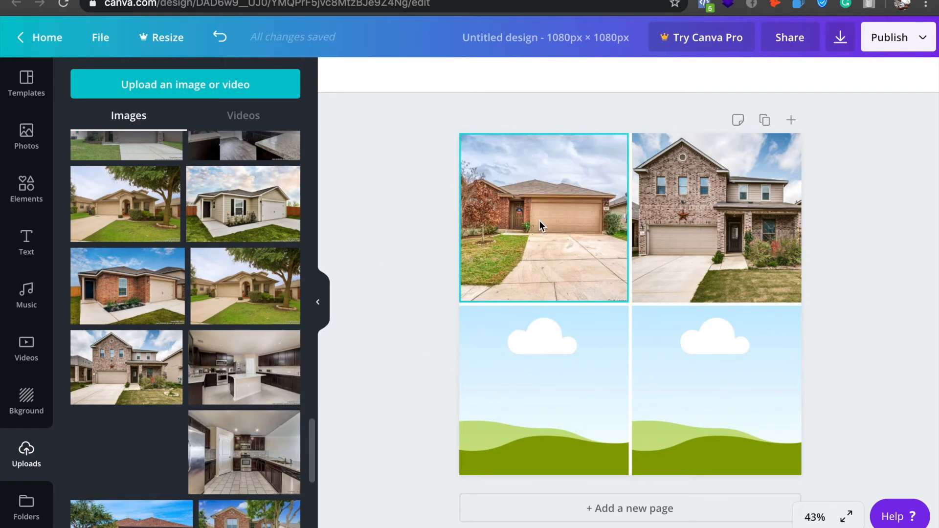
double_click(539, 220)
left_click_drag(541, 221, 561, 221)
left_click(877, 277)
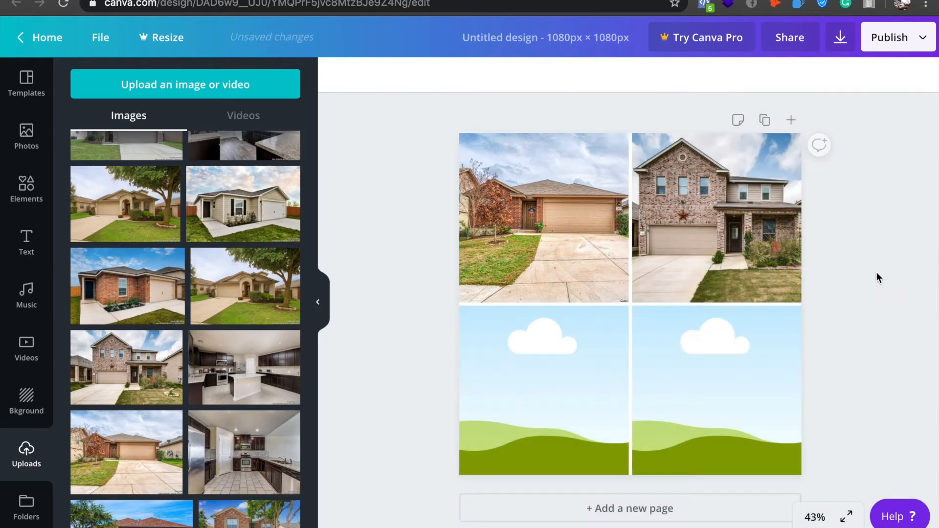
Place the uploaded photo of the two-storey brick and cream-siding house in the lower-left cell and finish its crop.
scroll(212, 425, "down", 4)
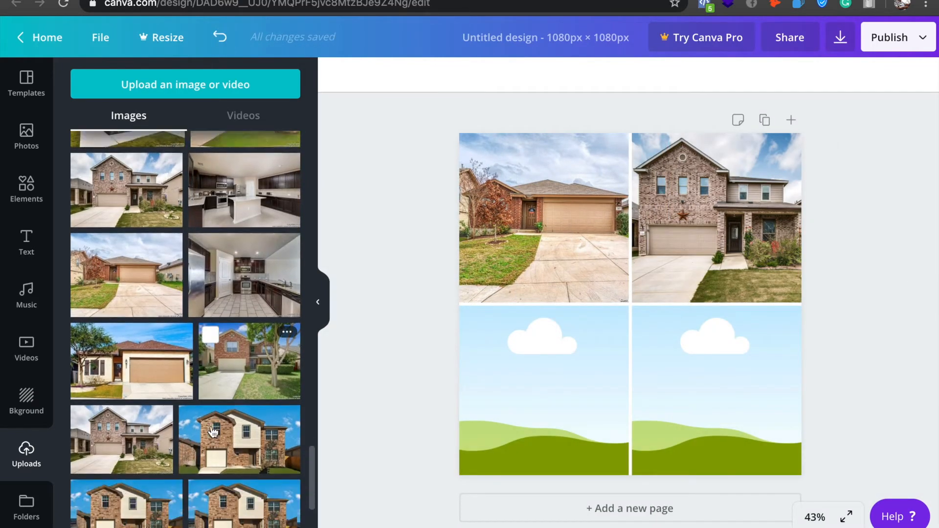
scroll(213, 431, "down", 1)
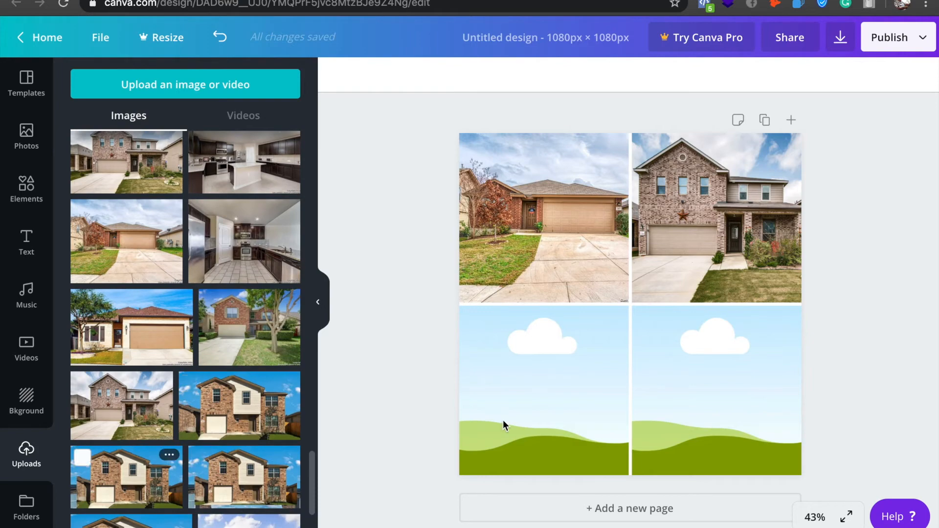
left_click_drag(639, 313, 564, 392)
double_click(545, 389)
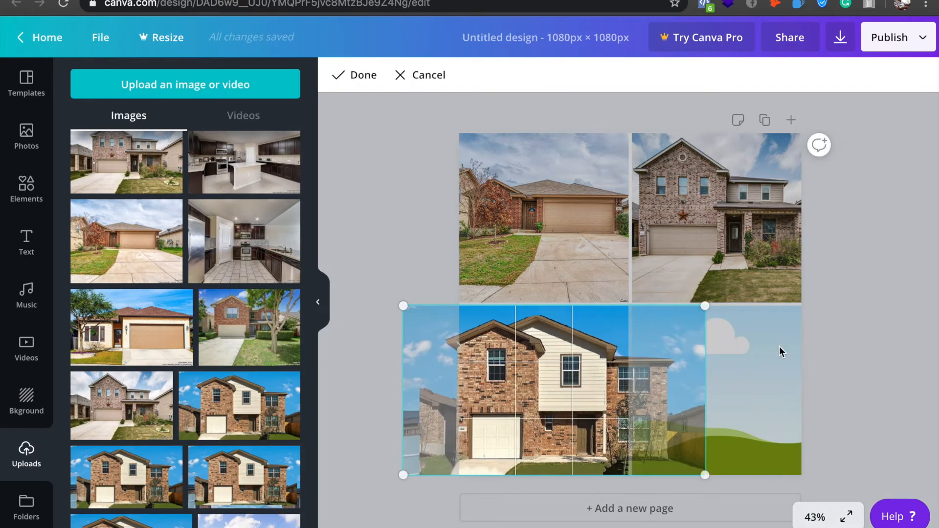
left_click(835, 341)
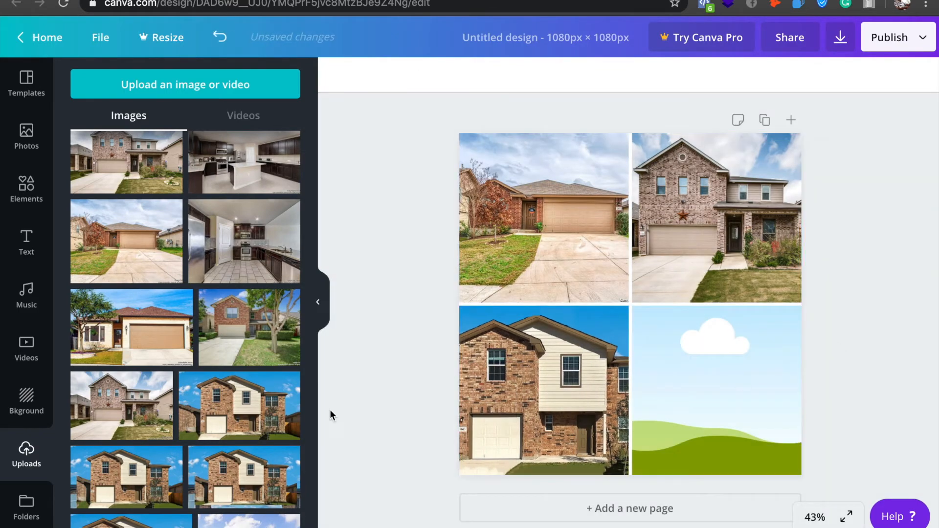
Place the dark-cabinet kitchen island photo in the lower-right cell, shift its crop to show the stove and island, and lock the grid.
scroll(195, 405, "up", 3)
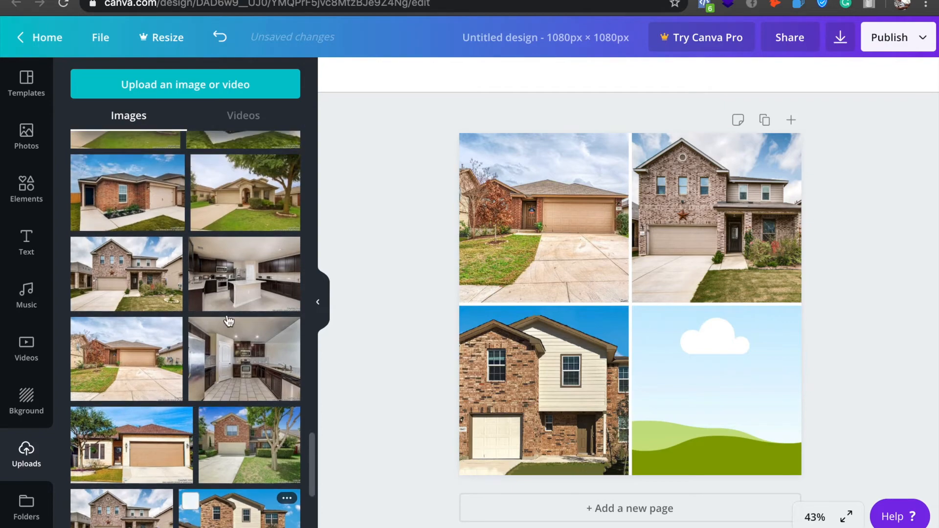
left_click(244, 289)
left_click_drag(244, 289, 727, 408)
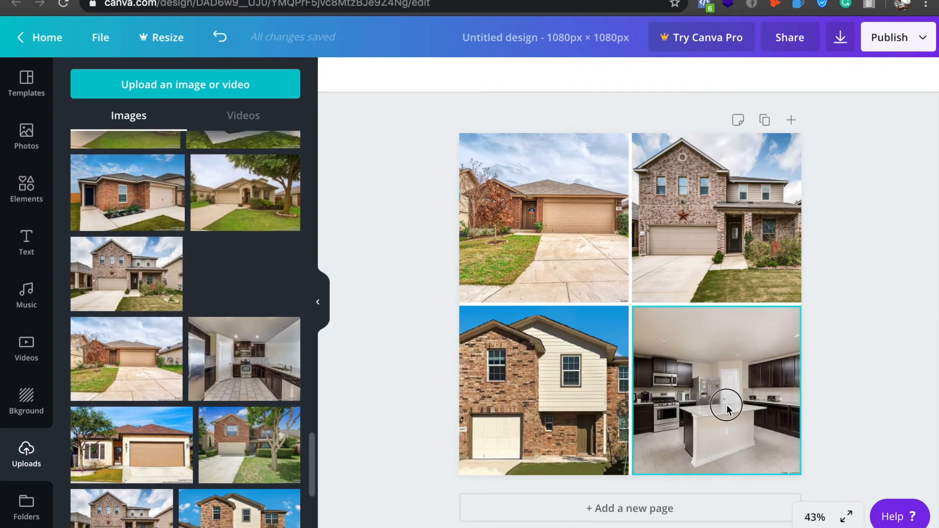
double_click(712, 403)
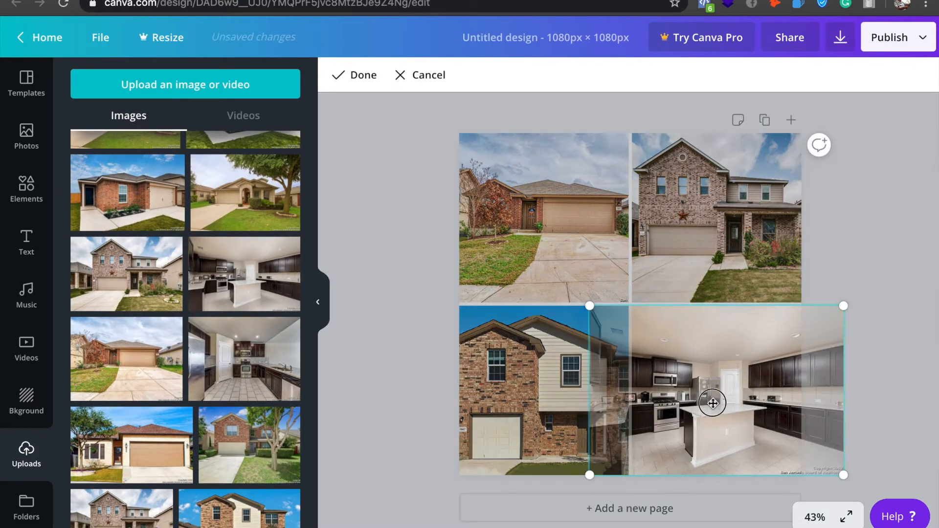
left_click_drag(713, 404, 746, 411)
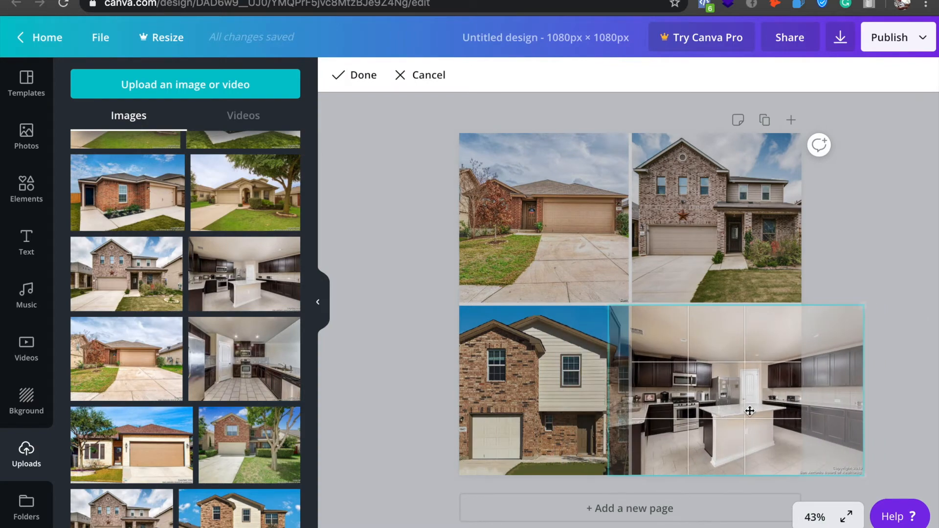
left_click(894, 360)
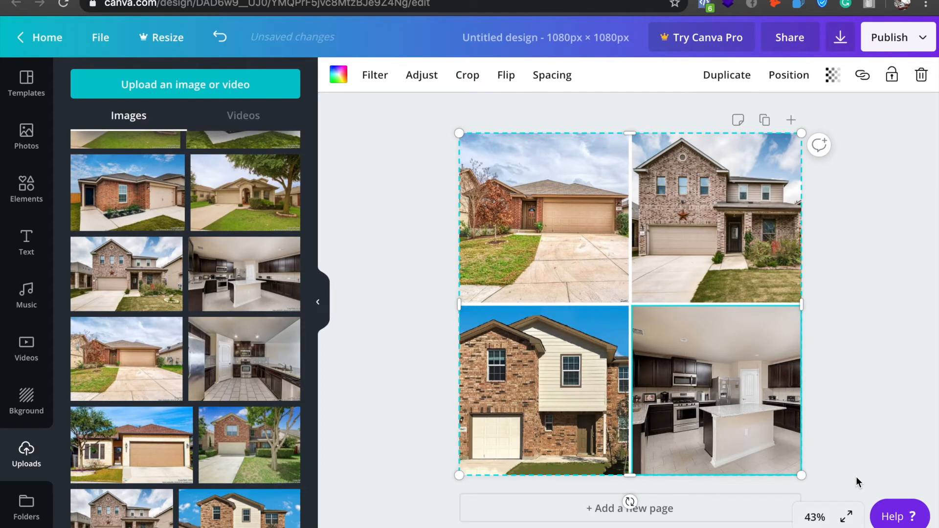
left_click(892, 75)
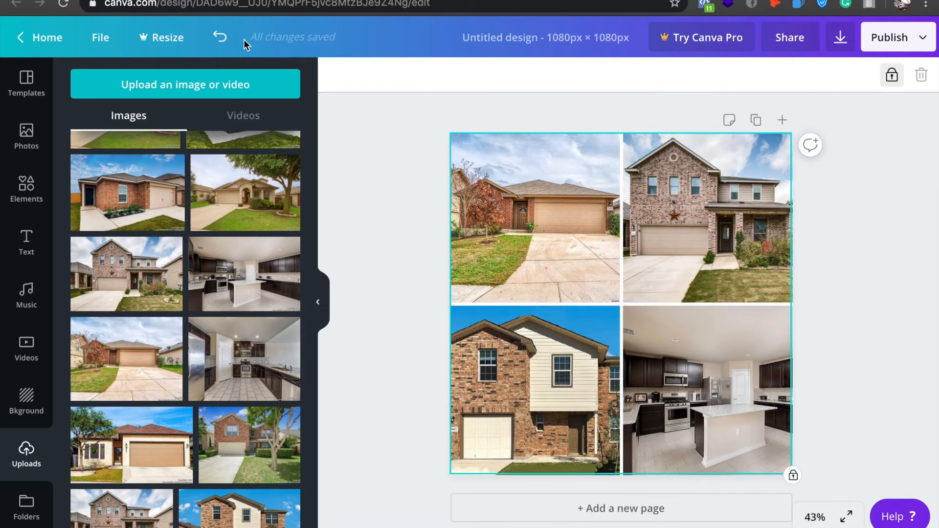
Create another new design with custom dimensions of 1200 × 682 px.
left_click(106, 41)
right_click(118, 37)
left_click(308, 70)
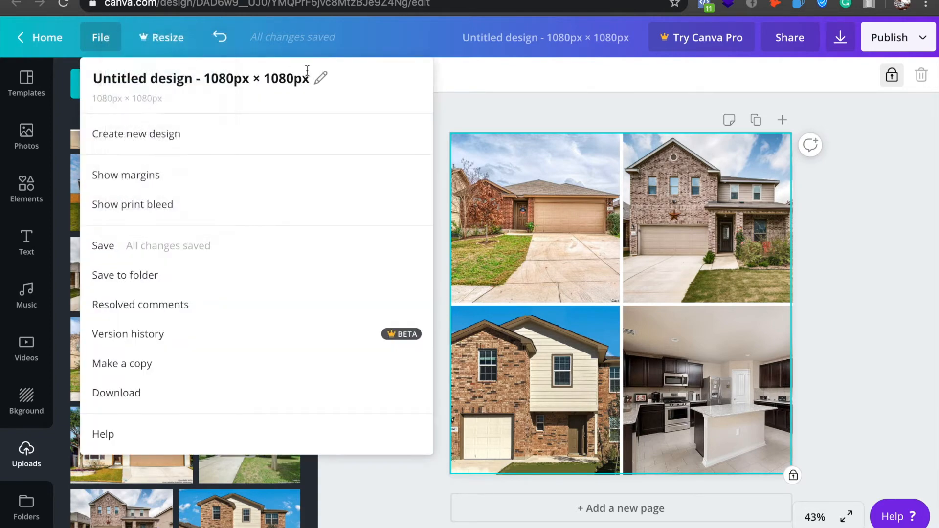
left_click(196, 142)
left_click(167, 108)
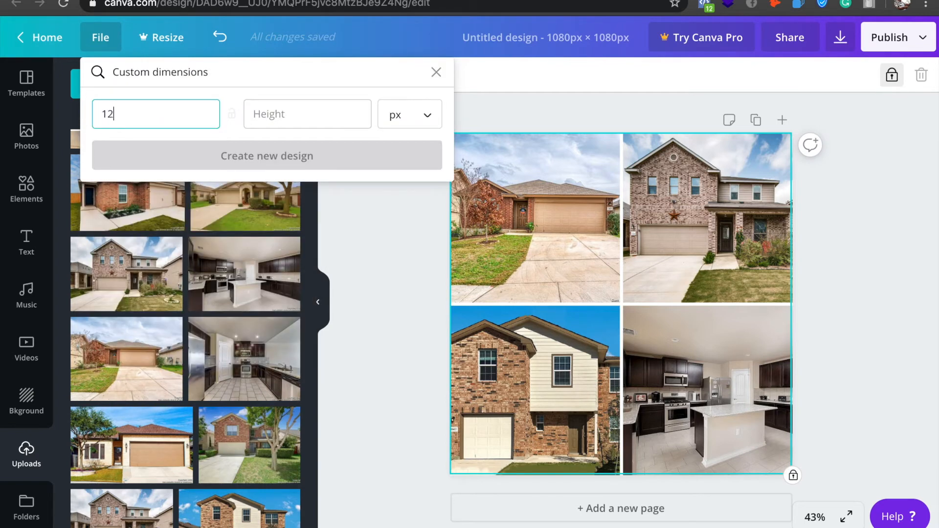
left_click(275, 114)
type("682")
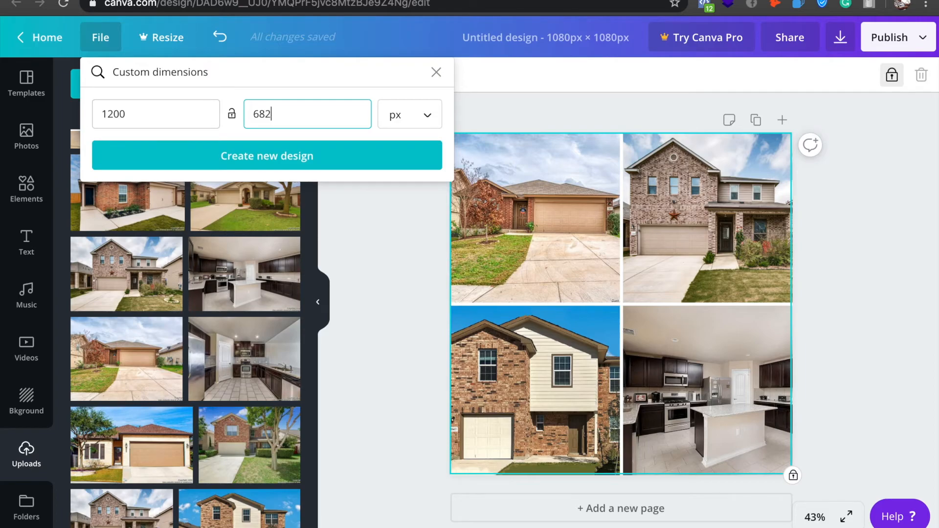
left_click(330, 163)
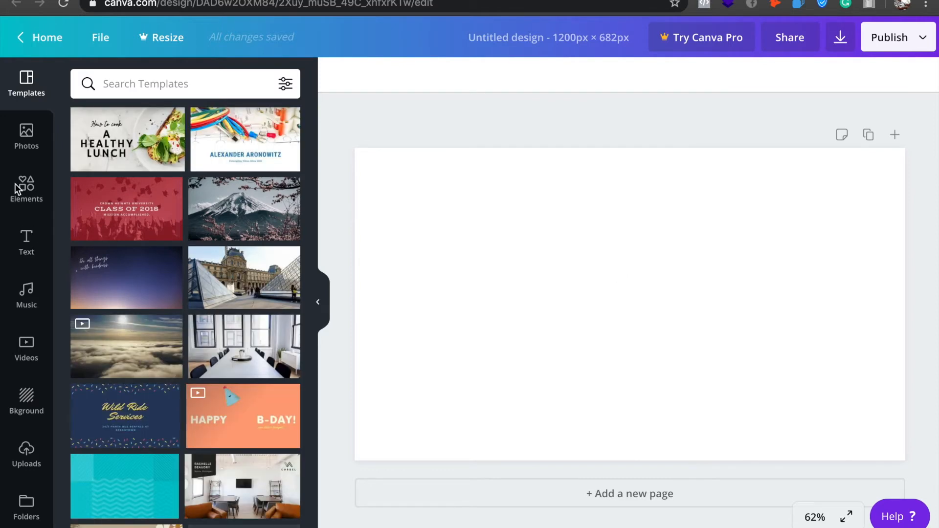
Find the even two-by-two photo grid among the grid elements and add it across the blank landscape page.
left_click(26, 189)
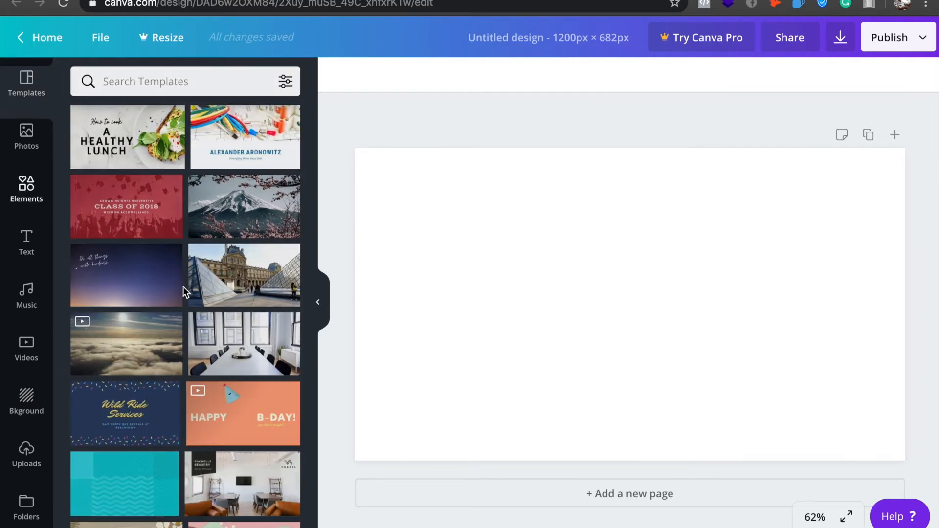
scroll(183, 287, "down", 2)
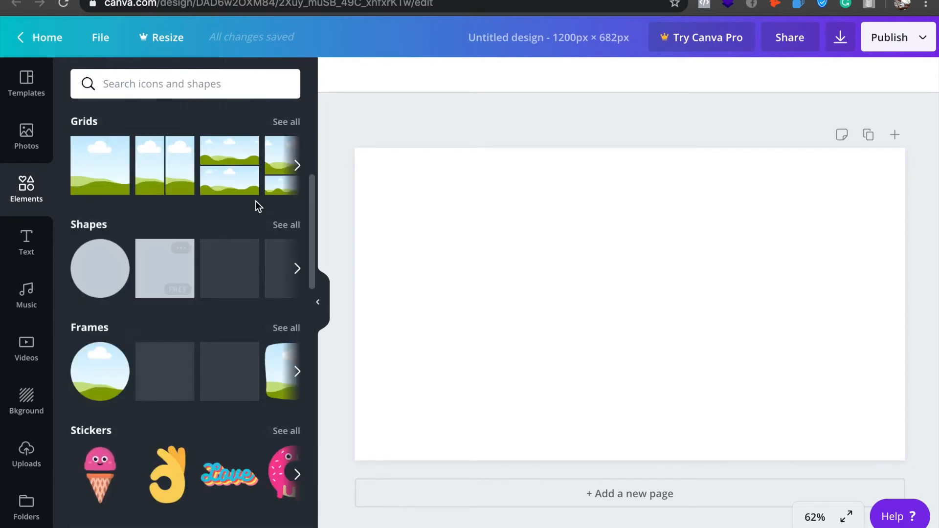
left_click(290, 125)
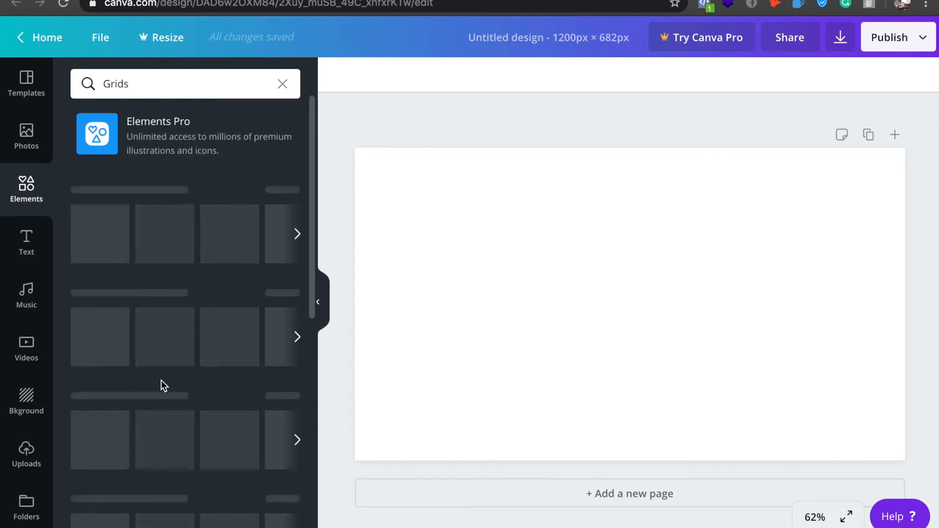
scroll(161, 381, "down", 2)
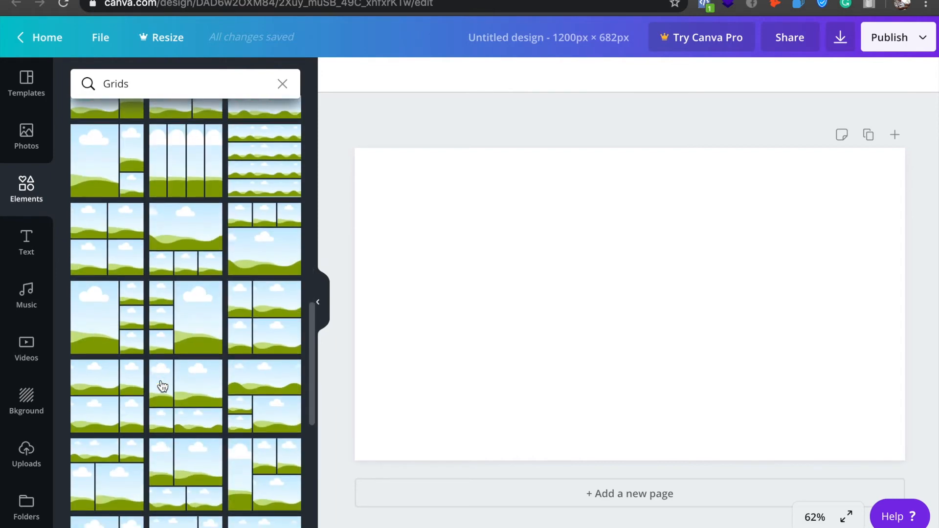
scroll(161, 387, "down", 3)
scroll(163, 386, "down", 3)
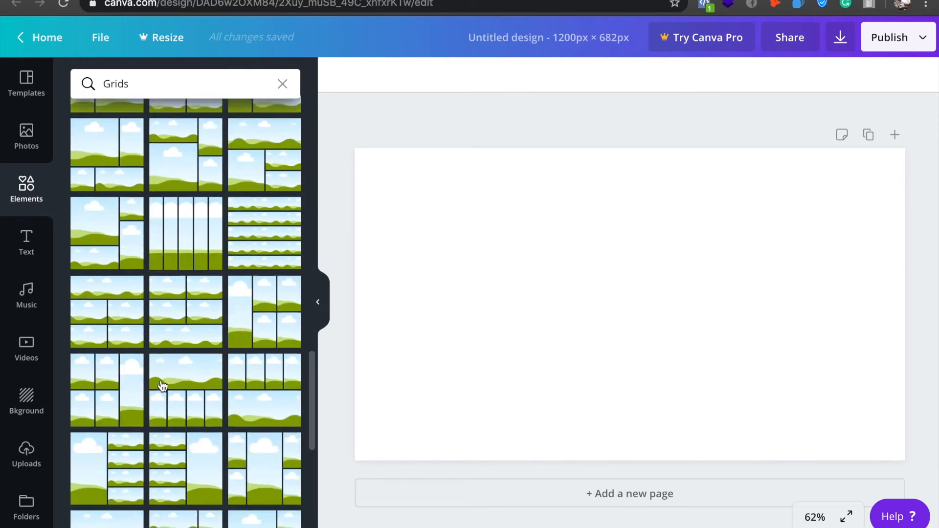
scroll(163, 387, "up", 6)
scroll(163, 386, "up", 6)
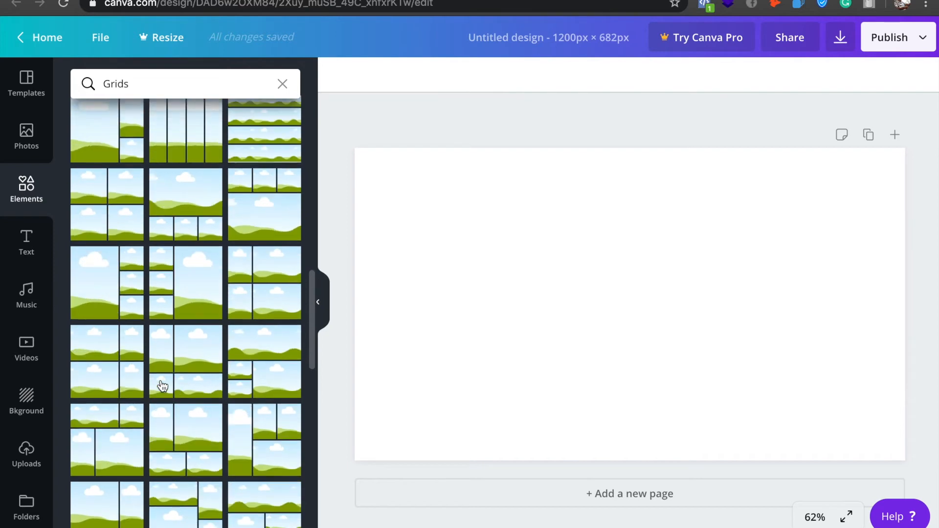
scroll(163, 387, "down", 4)
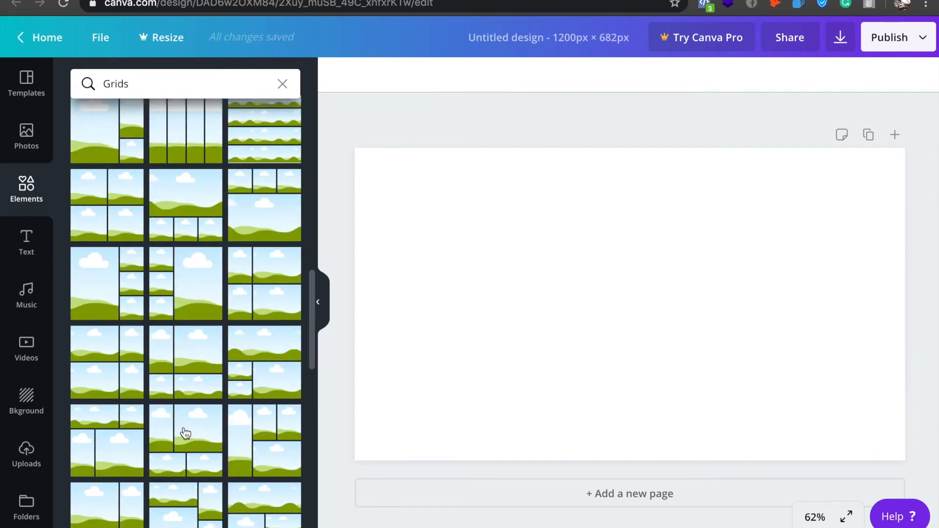
scroll(184, 434, "down", 5)
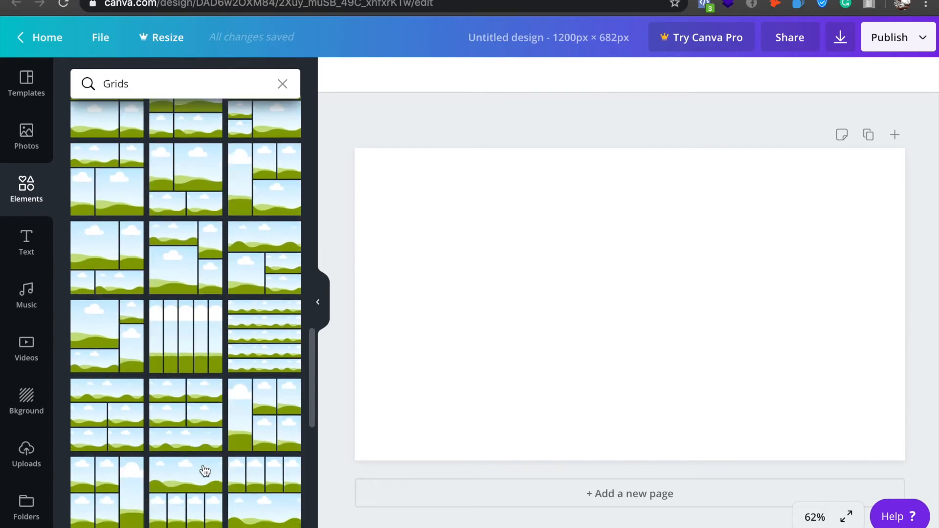
scroll(205, 471, "down", 1)
scroll(205, 471, "up", 4)
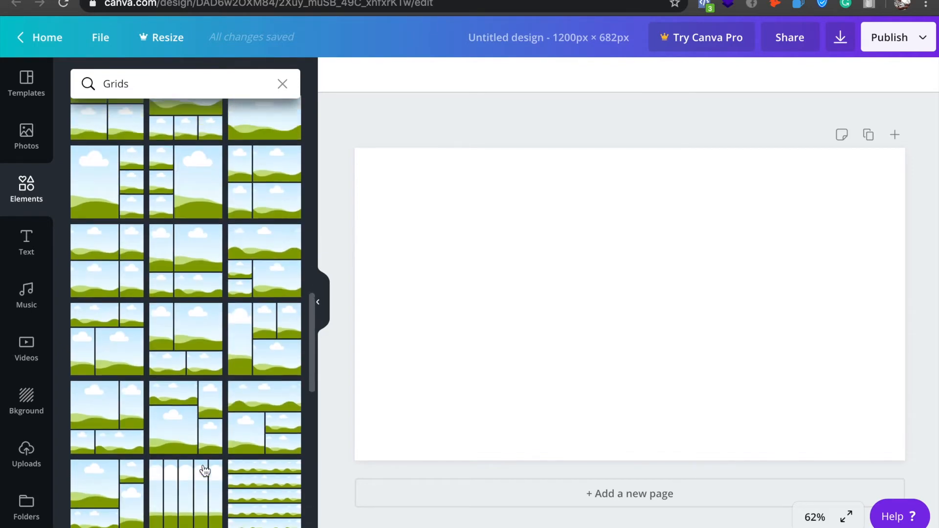
scroll(205, 471, "up", 6)
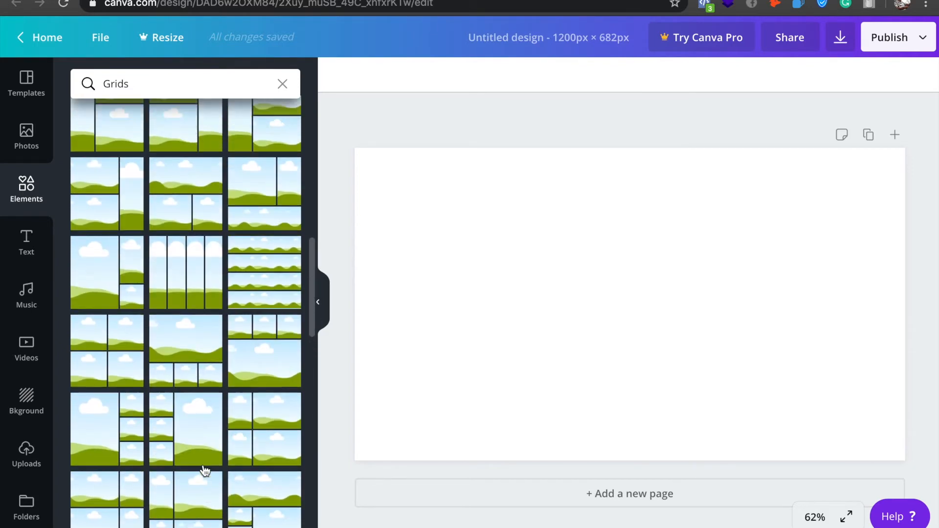
left_click(117, 335)
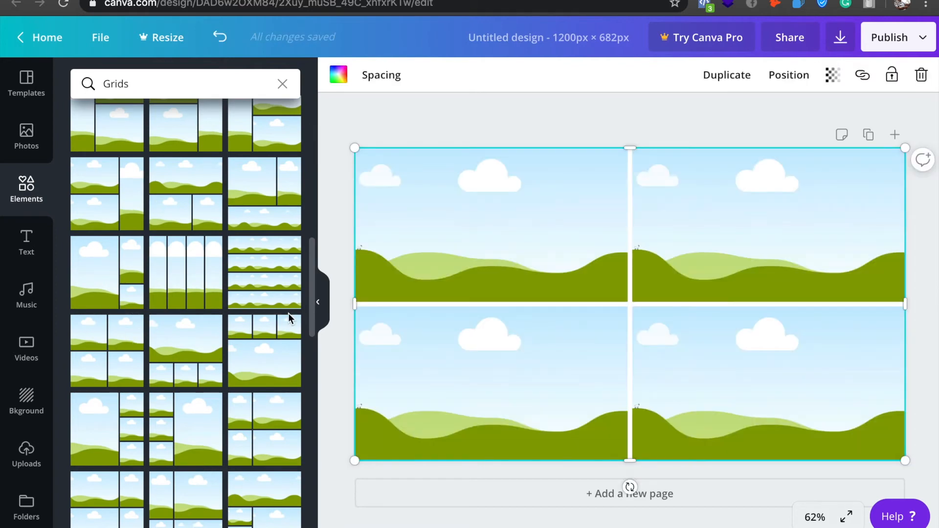
left_click(449, 123)
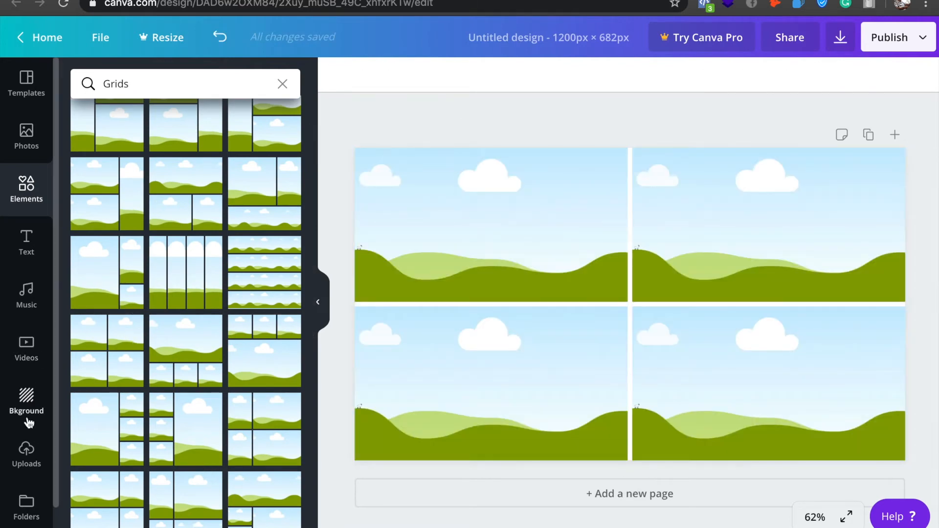
Place the uploaded photo of the brick house with the arched entry in the grid's upper-left cell.
left_click(30, 465)
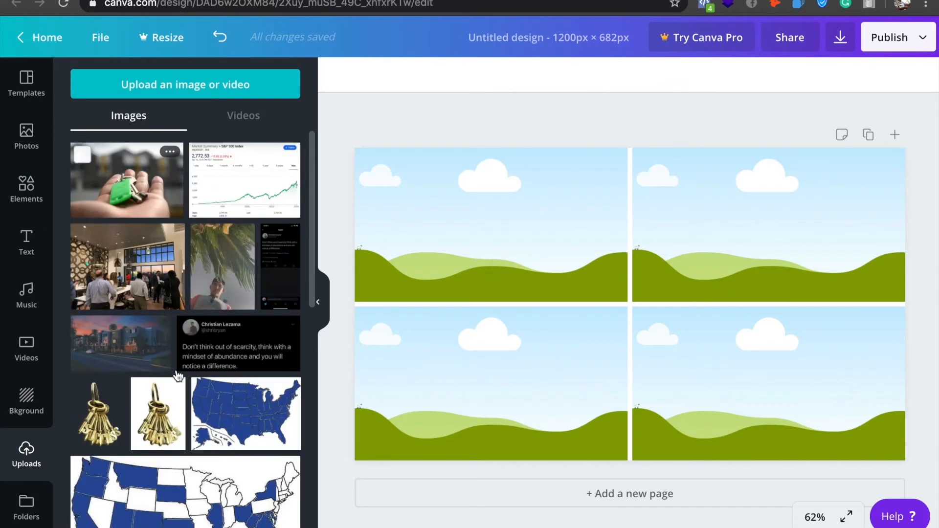
scroll(169, 342, "down", 6)
scroll(176, 372, "down", 6)
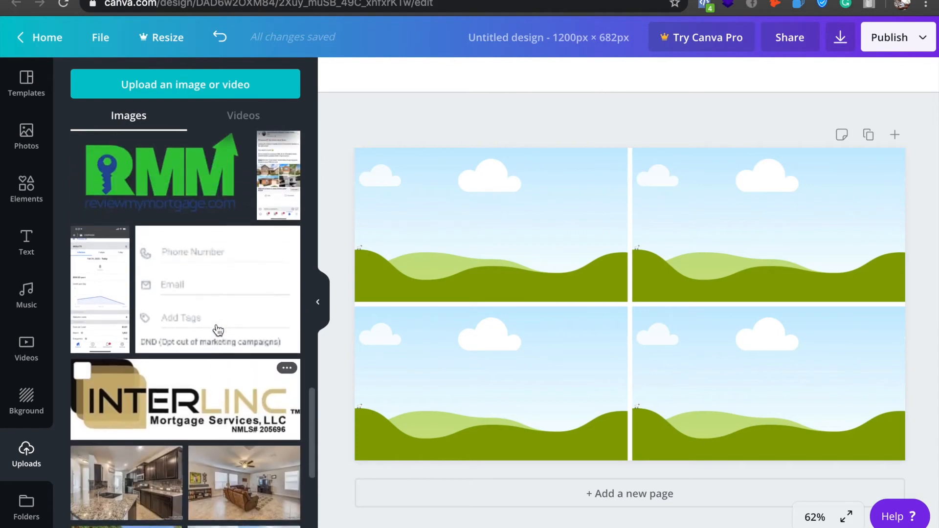
scroll(219, 331, "down", 3)
scroll(218, 331, "down", 1)
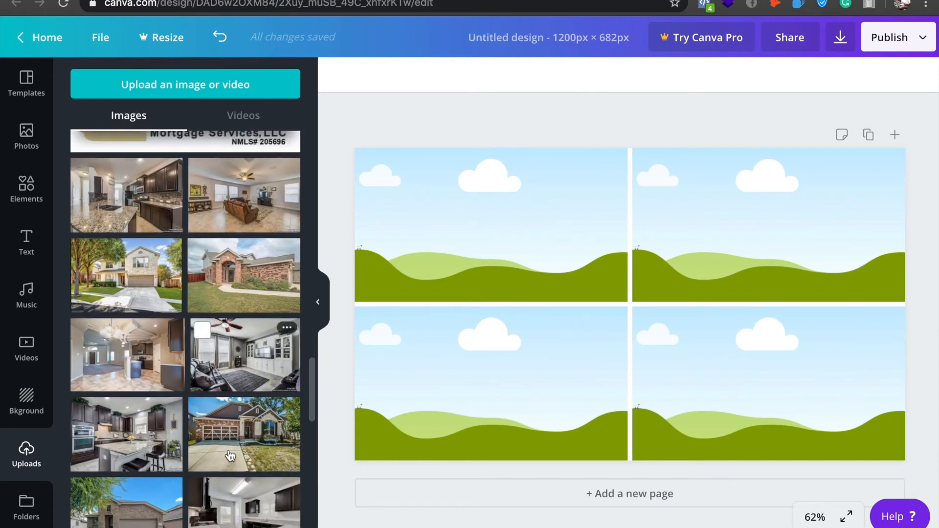
left_click_drag(239, 264, 449, 244)
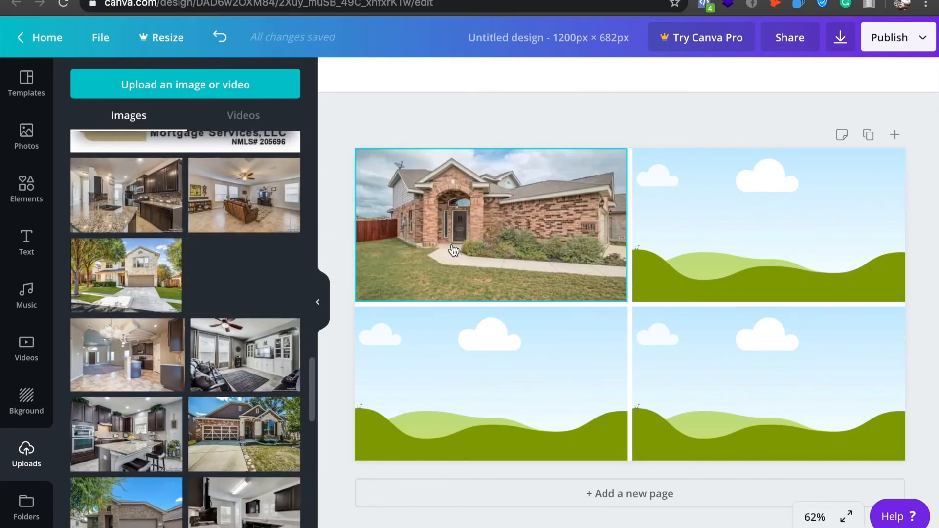
Place the uploaded photo of the single-storey beige-siding house with the white garage in the upper-right cell.
scroll(195, 404, "down", 3)
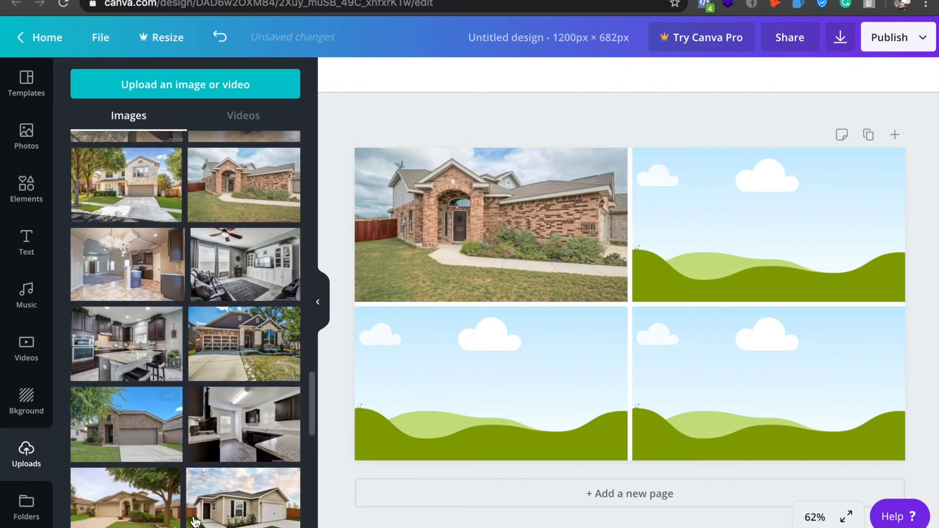
scroll(252, 475, "down", 2)
left_click_drag(257, 470, 790, 247)
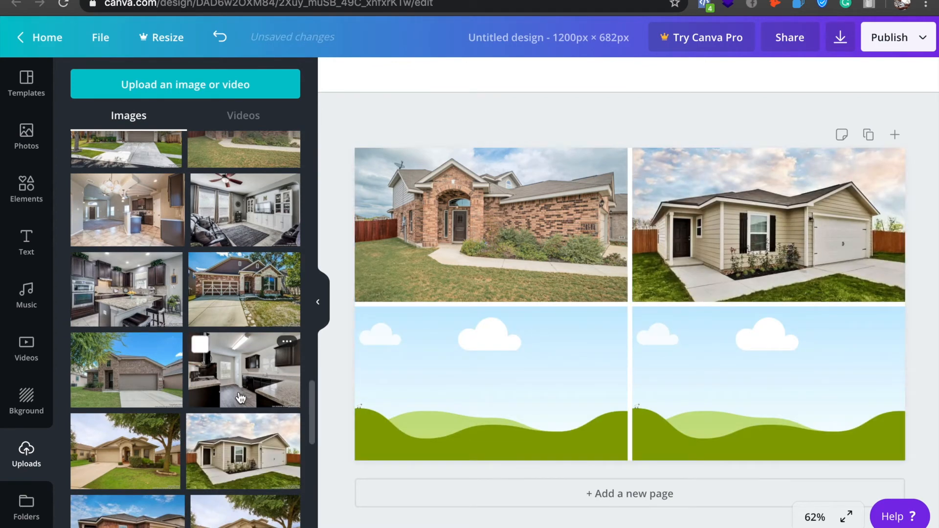
Fill the lower-left cell with the two-storey stone and brick house photo and the lower-right cell with the dark-cabinet kitchen island photo.
scroll(185, 409, "down", 5)
scroll(185, 408, "down", 5)
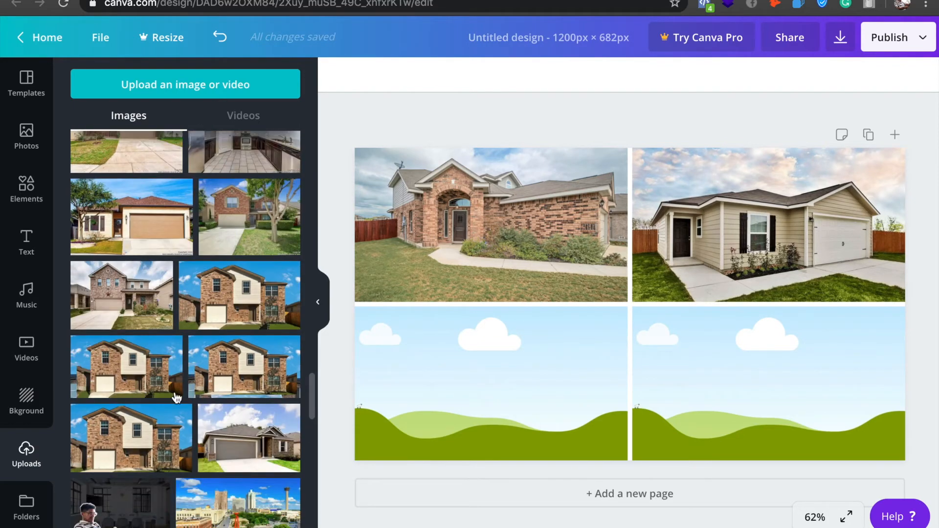
scroll(176, 397, "down", 5)
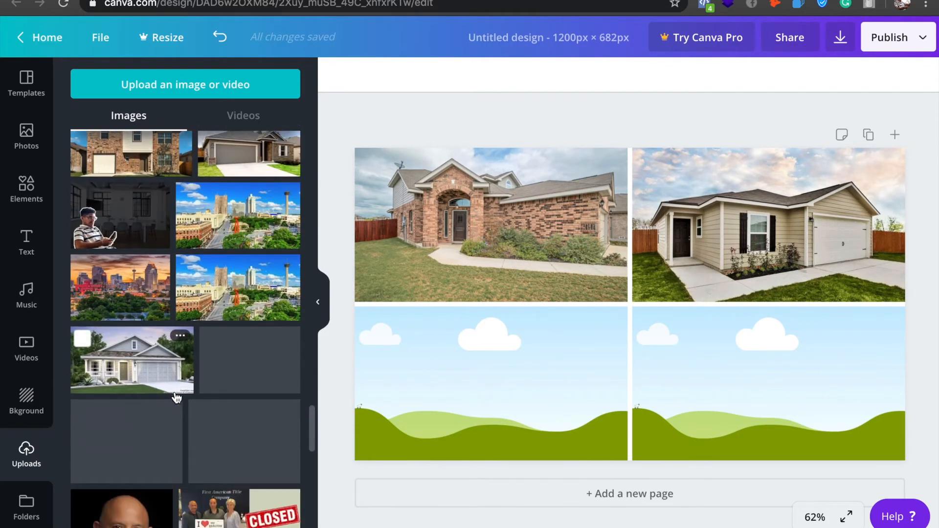
scroll(176, 397, "down", 10)
scroll(176, 394, "down", 1)
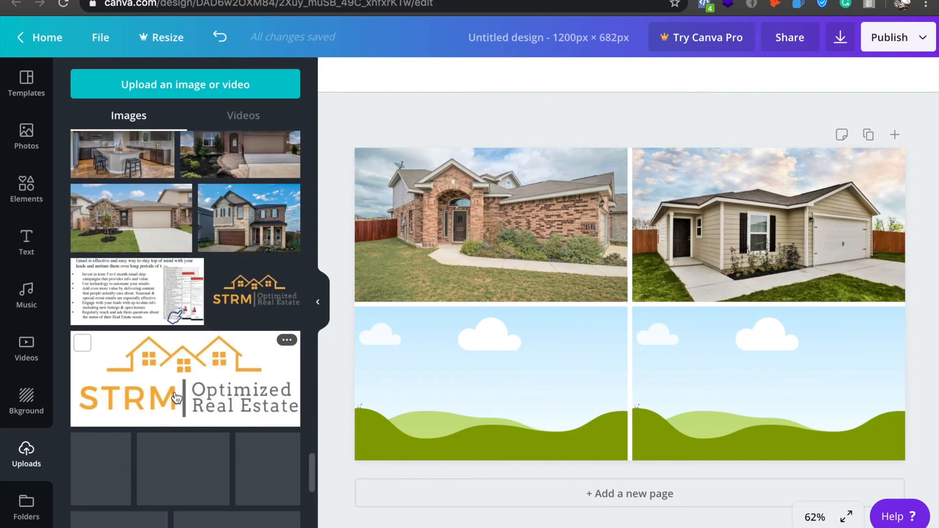
scroll(177, 394, "up", 2)
left_click_drag(247, 292, 273, 281)
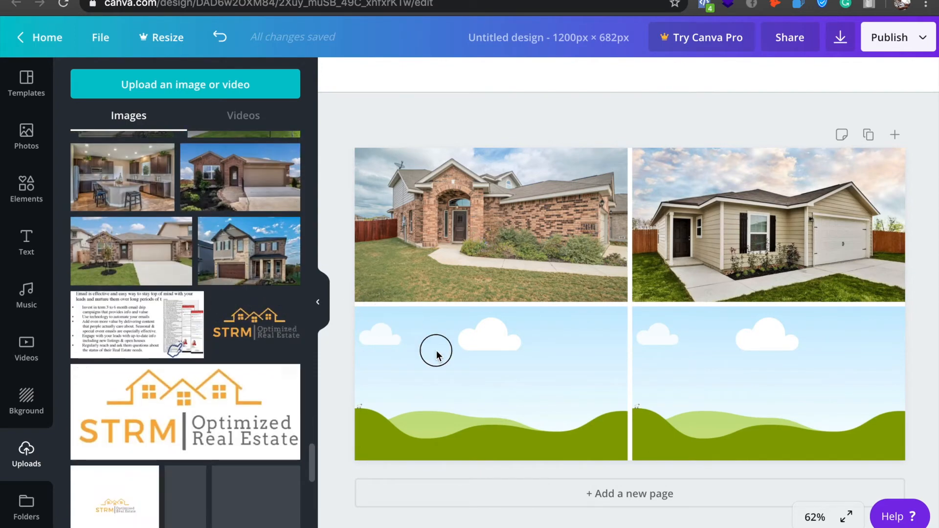
left_click(462, 392)
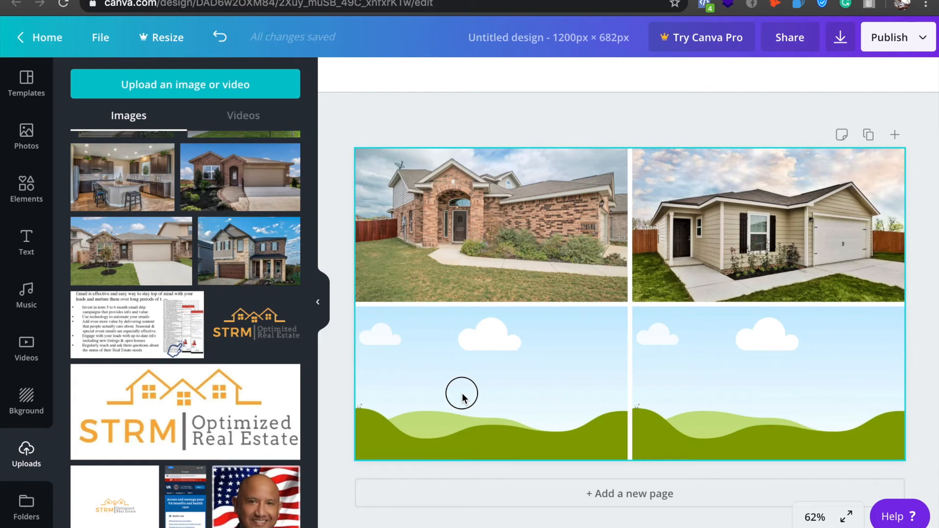
left_click_drag(289, 264, 521, 393)
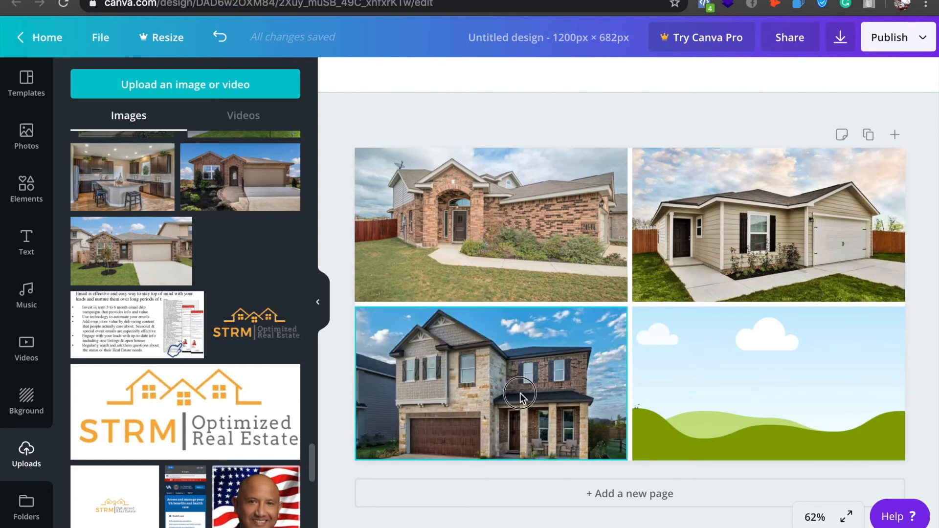
left_click_drag(131, 182, 781, 386)
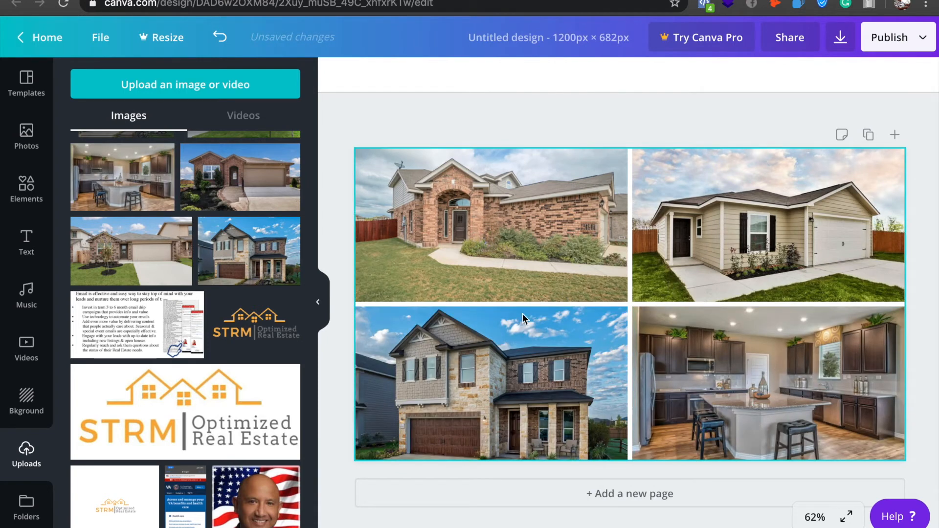
Add a square shape, shrink it to a small wide rectangle, and centre it where the four photos meet.
left_click(26, 186)
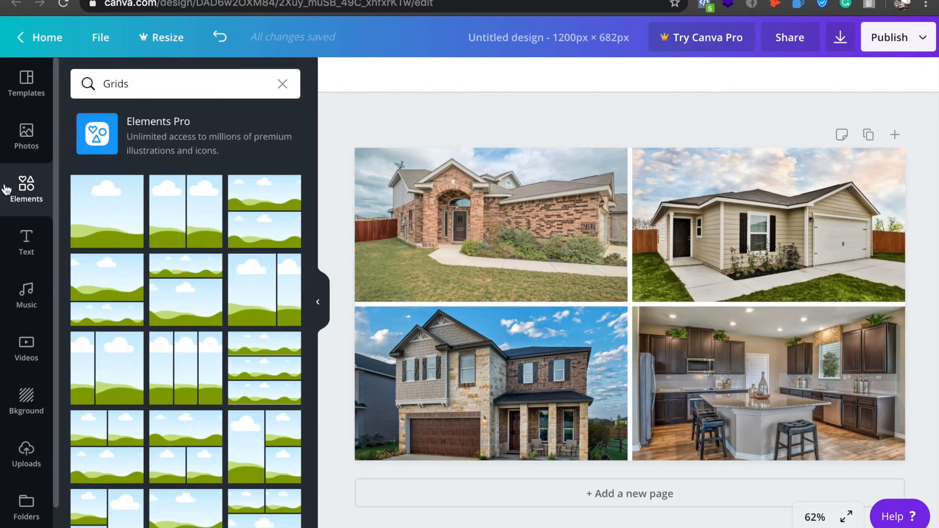
left_click(37, 189)
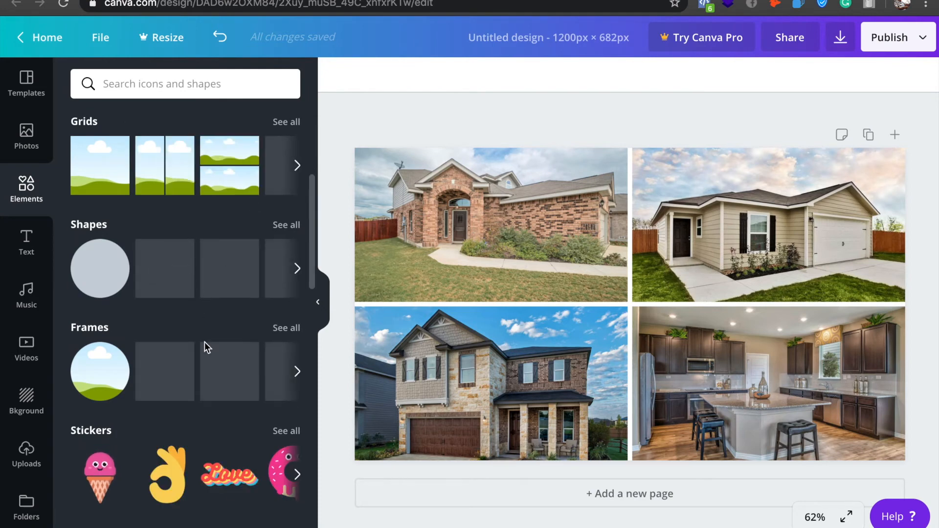
scroll(206, 346, "up", 1)
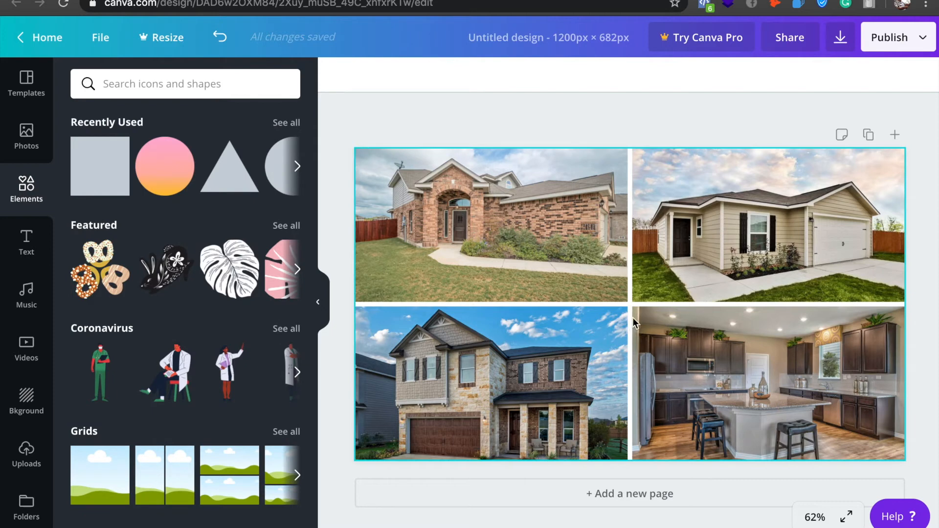
left_click(100, 164)
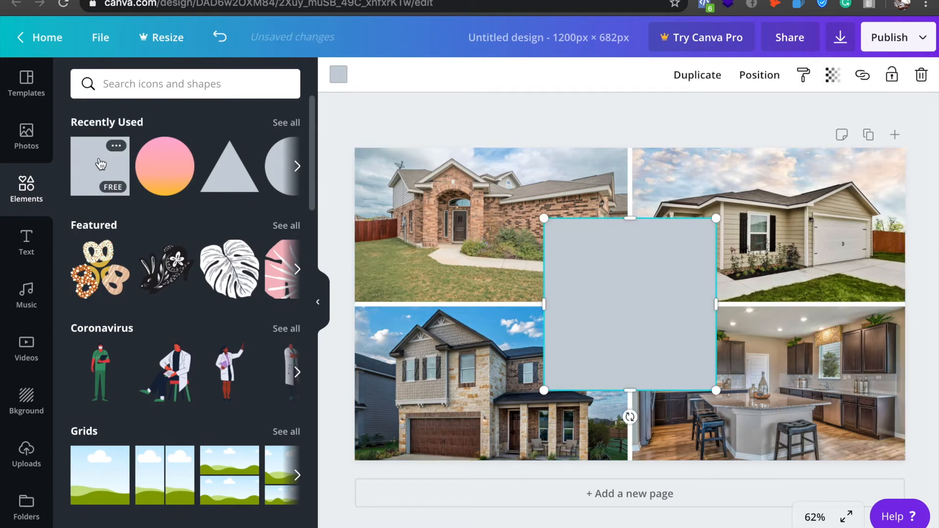
left_click_drag(630, 218, 629, 301)
left_click_drag(716, 260, 617, 306)
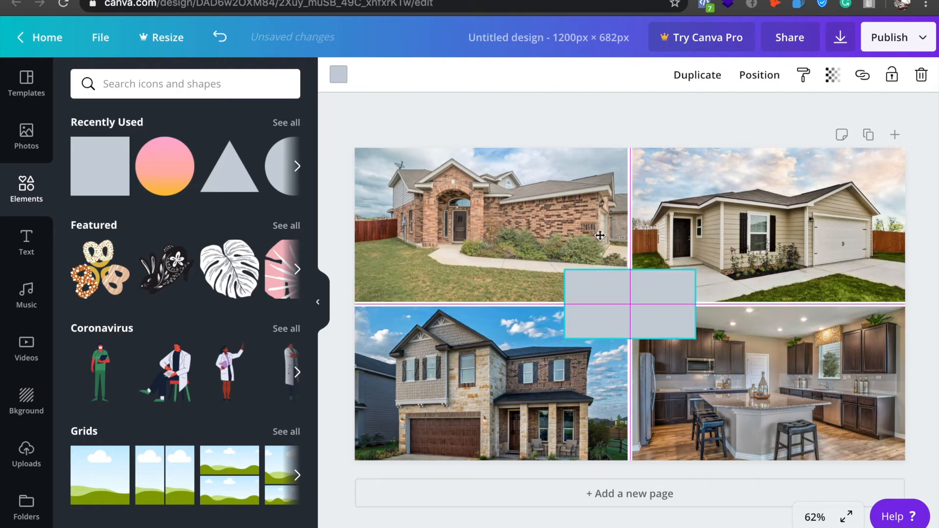
left_click_drag(600, 235, 600, 235)
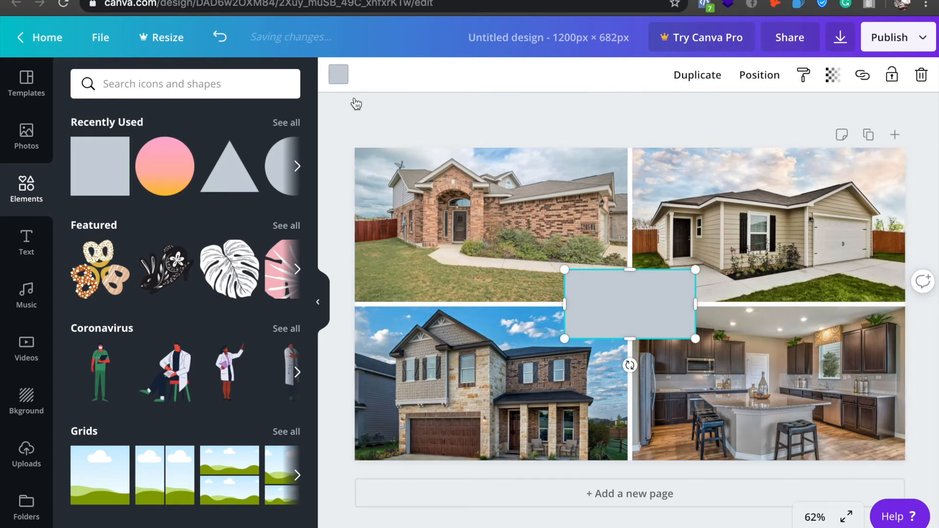
Recolour the central rectangle white and deselect it.
left_click(338, 74)
left_click(132, 237)
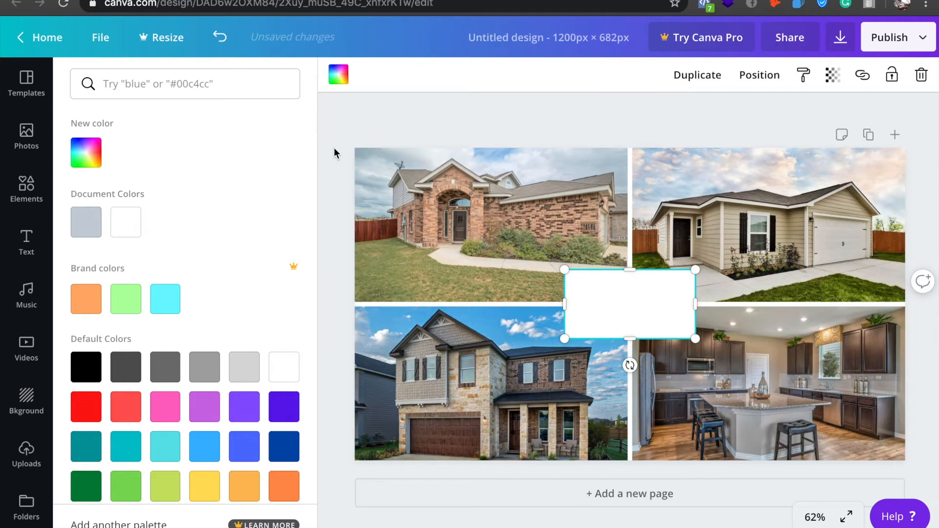
left_click(587, 129)
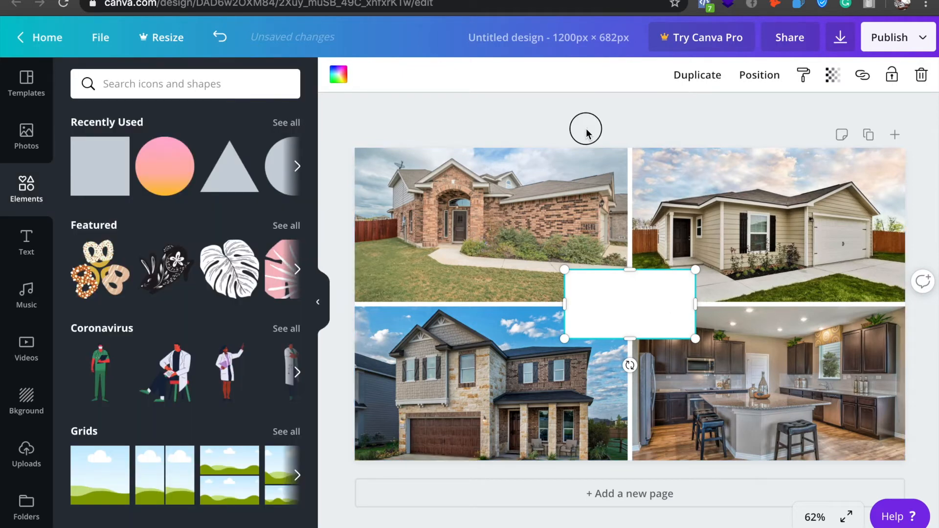
Add the uploaded transparent STRM Optimized Real Estate logo, shrink it to about 246 × 183 px, and centre it on the white rectangle.
left_click(46, 460)
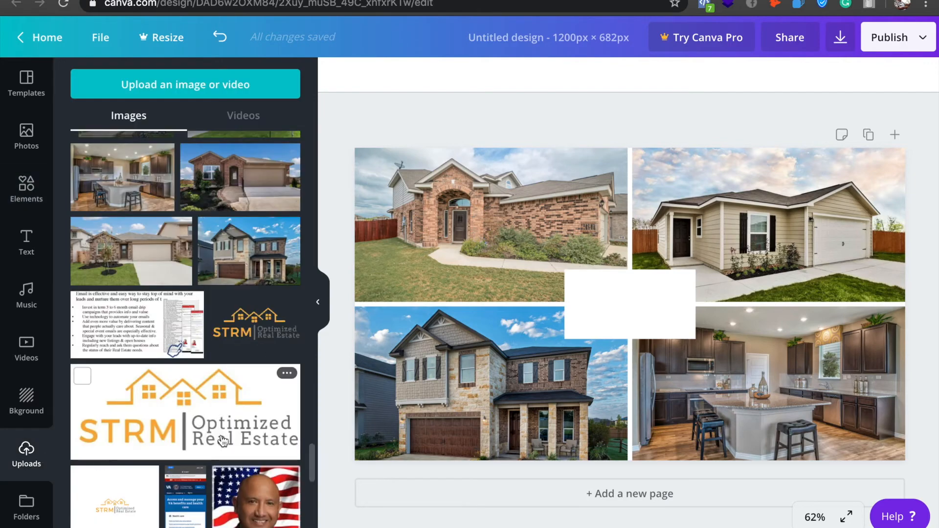
left_click_drag(251, 343, 719, 348)
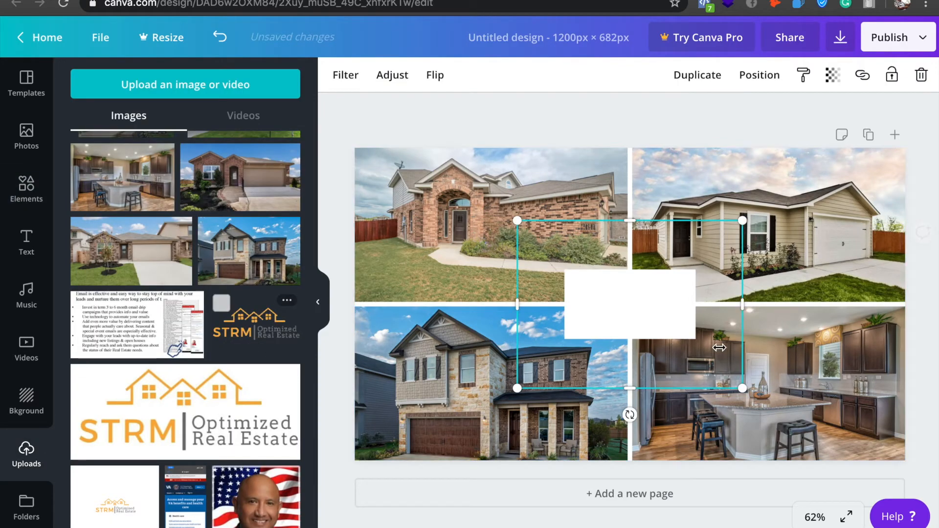
left_click_drag(740, 386, 579, 270)
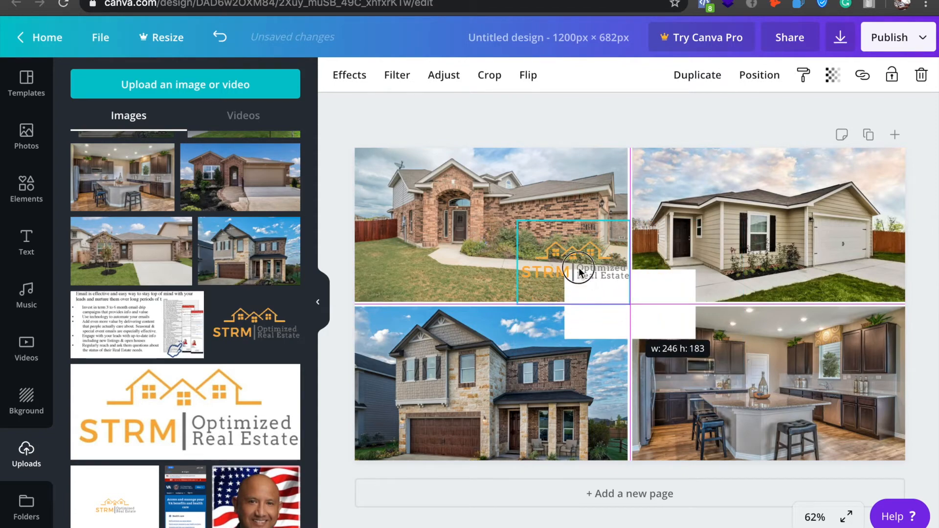
left_click_drag(552, 236, 636, 308)
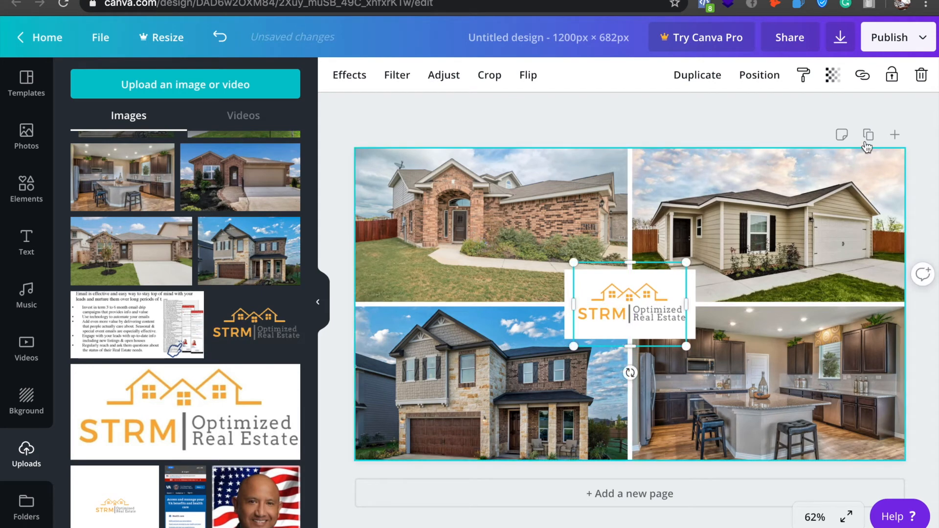
Trim the white rectangle's height and width to fit closely around the logo, and deselect it.
left_click(563, 328)
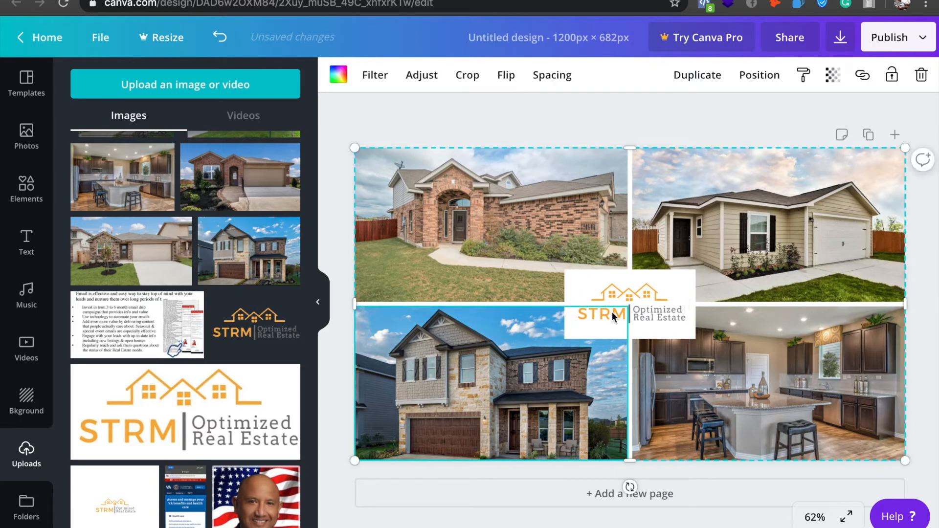
left_click(570, 286)
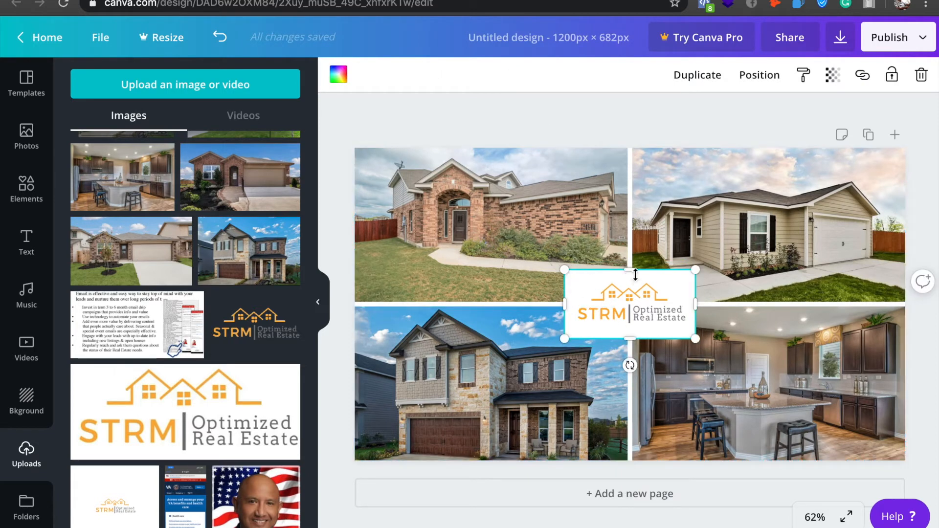
left_click_drag(631, 272, 632, 281)
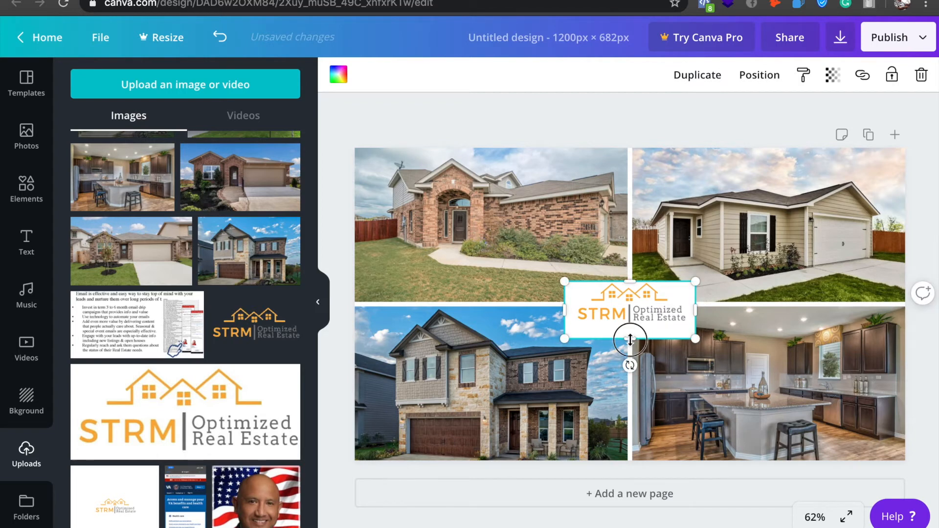
left_click_drag(630, 339, 629, 325)
left_click(615, 131)
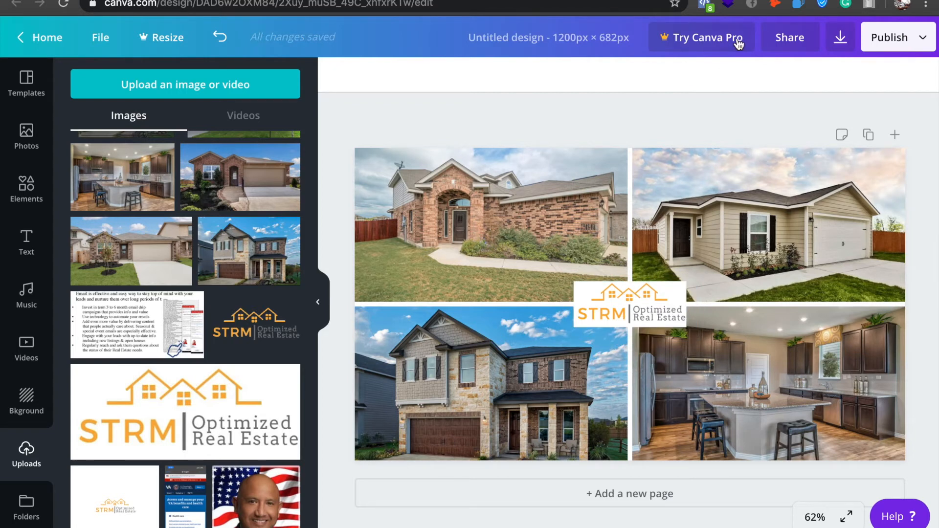
Download the landscape collage as a PNG, switch to Facebook Ads Manager, and add Untitled design (9).png as the ad's image.
left_click(841, 38)
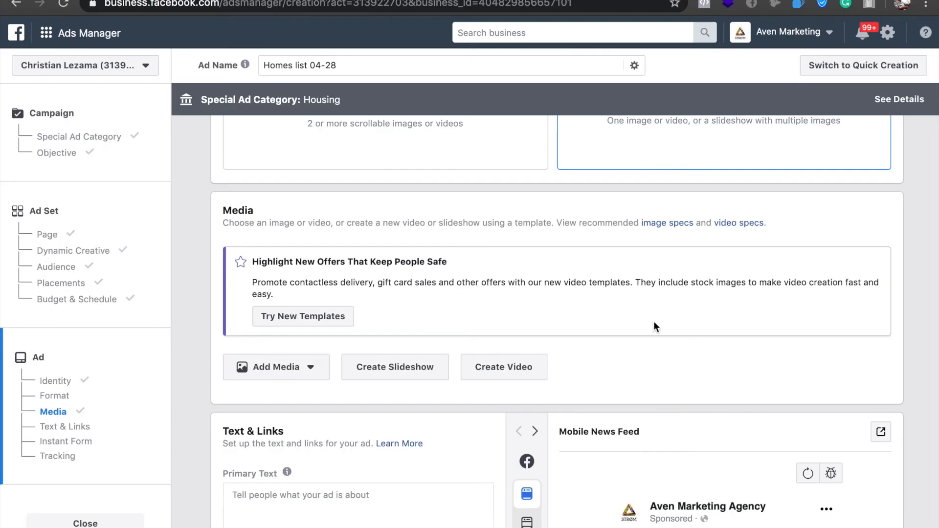
scroll(654, 323, "up", 3)
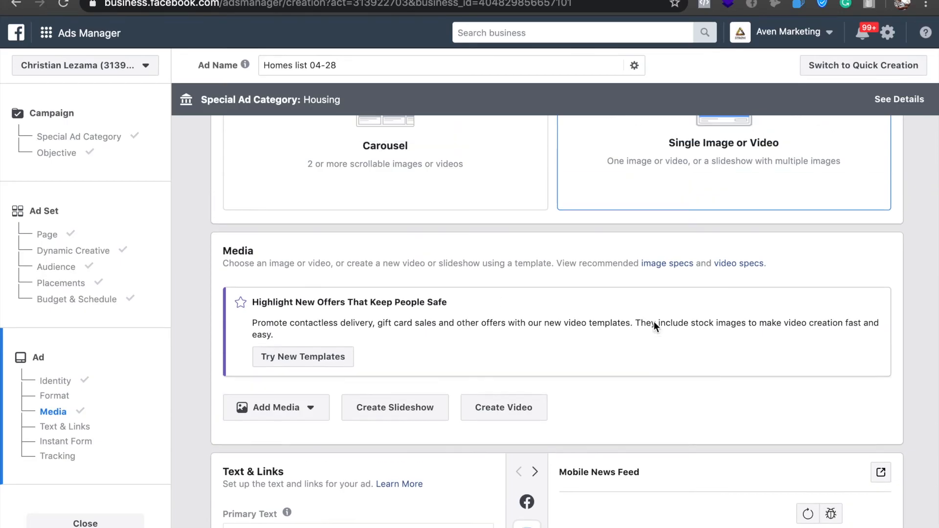
scroll(656, 328, "down", 2)
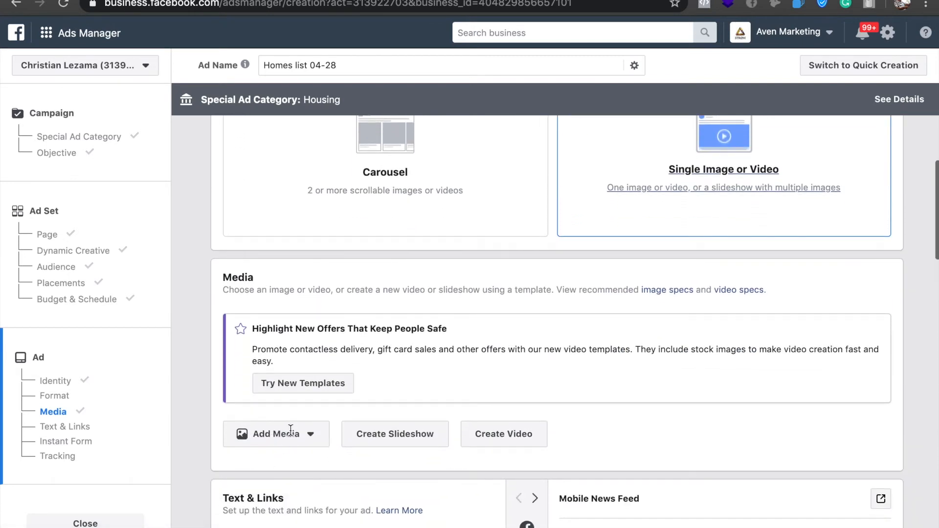
left_click(310, 434)
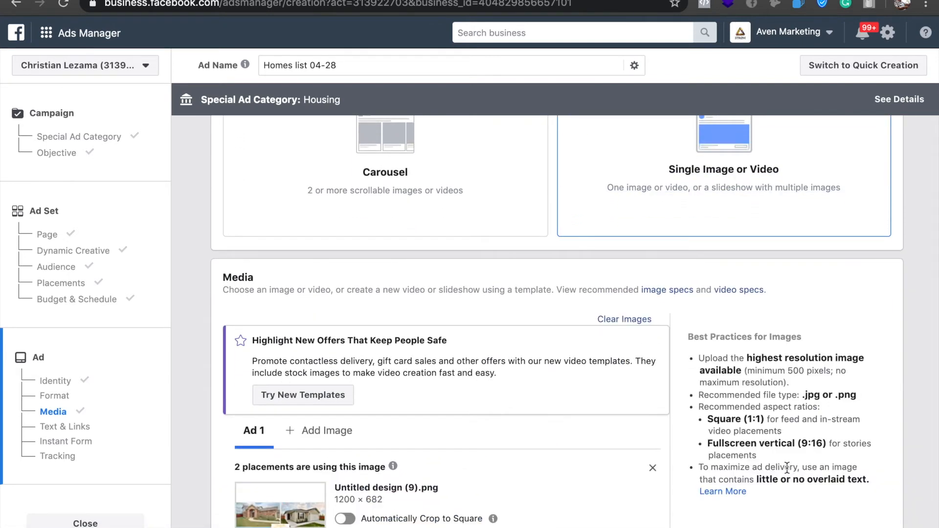
Fill in the ad's primary text with the San Antonio homebuyers message offering an exclusive free list of affordable homes under $250k.
scroll(647, 395, "down", 3)
scroll(647, 387, "down", 3)
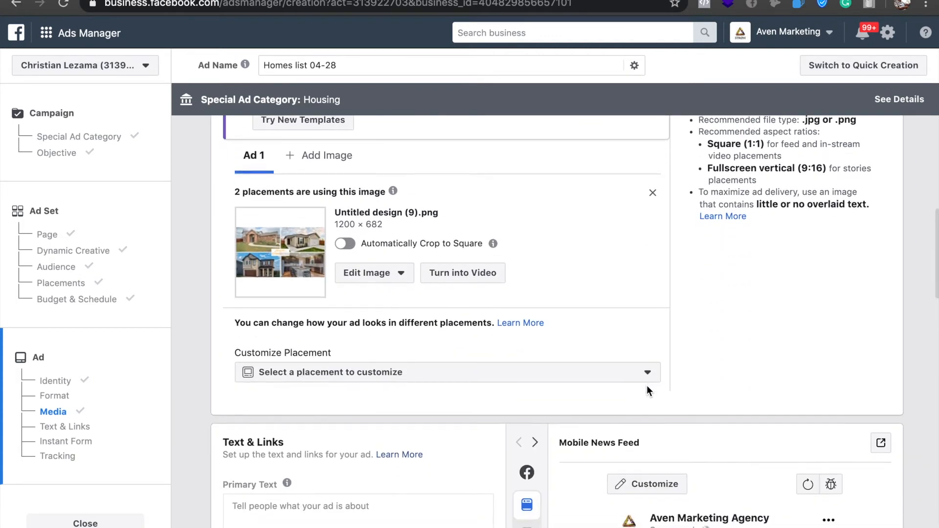
scroll(647, 388, "down", 4)
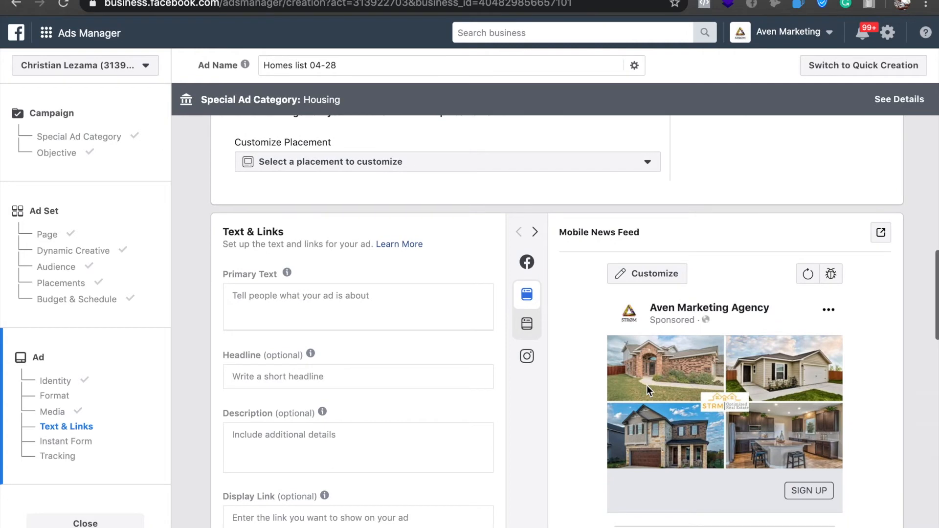
mouse_move(516, 345)
scroll(301, 335, "down", 8)
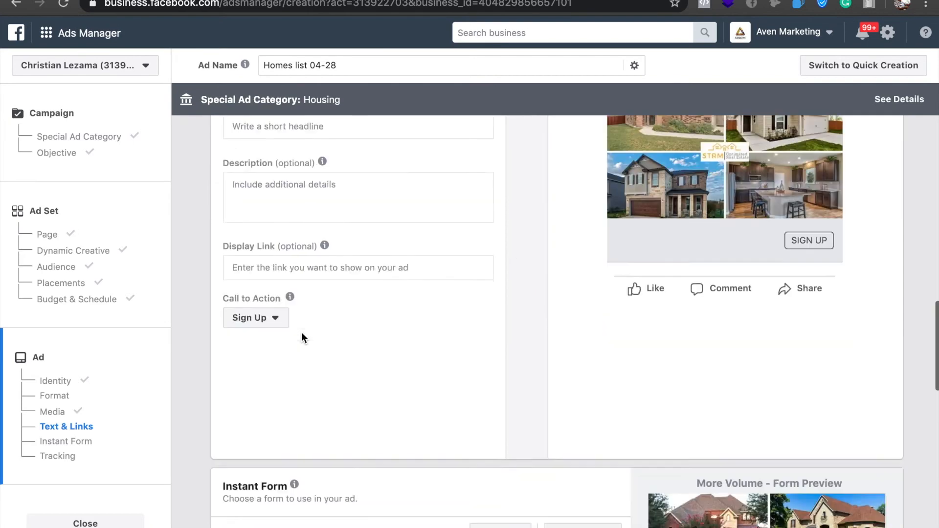
scroll(302, 333, "up", 4)
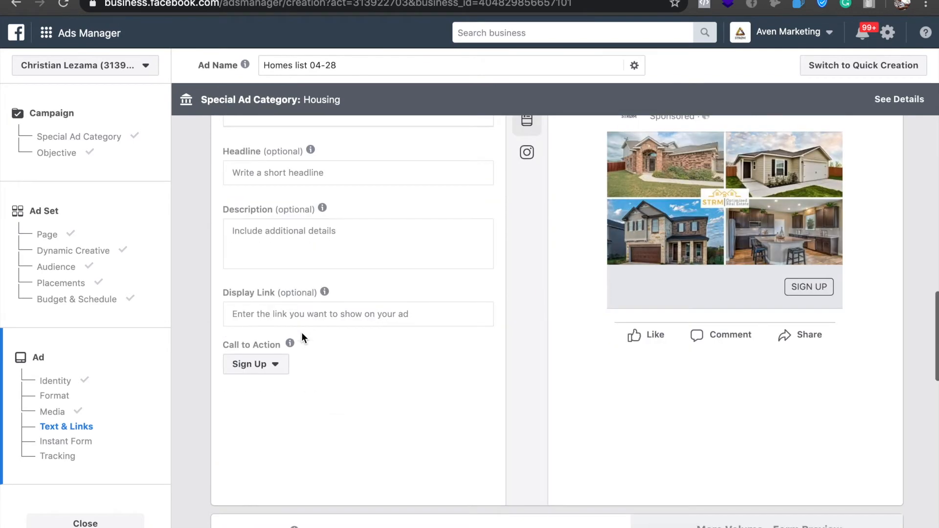
scroll(301, 332, "up", 3)
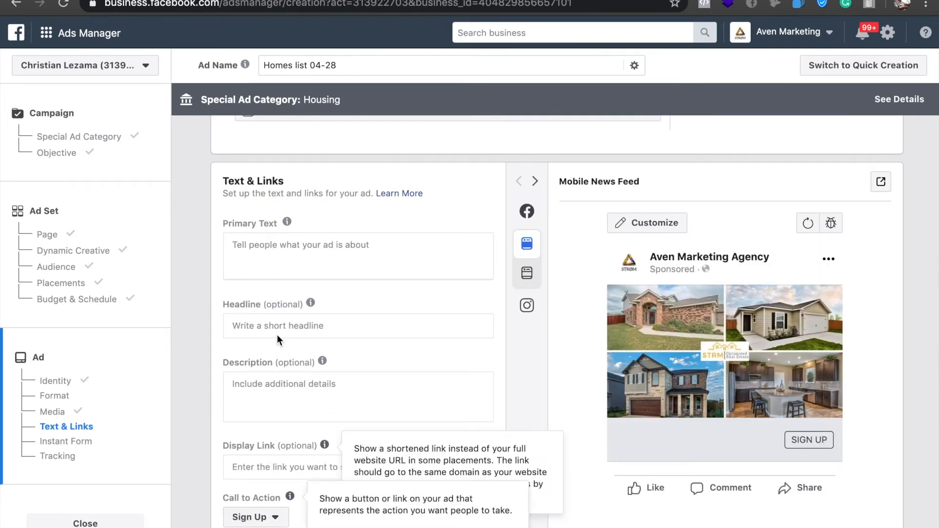
left_click(308, 248)
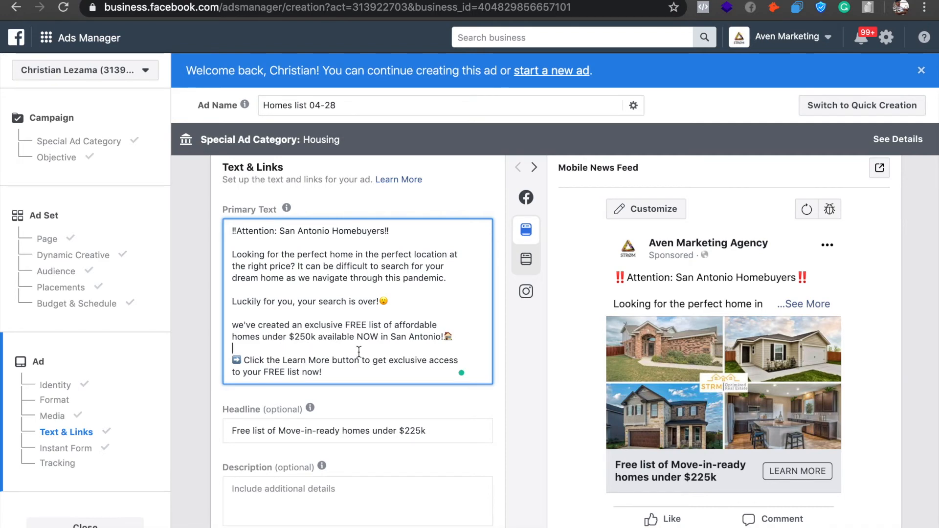
Capitalise "We've" in the primary text and put single quotes around Learn More.
left_click(234, 324)
key("Delete")
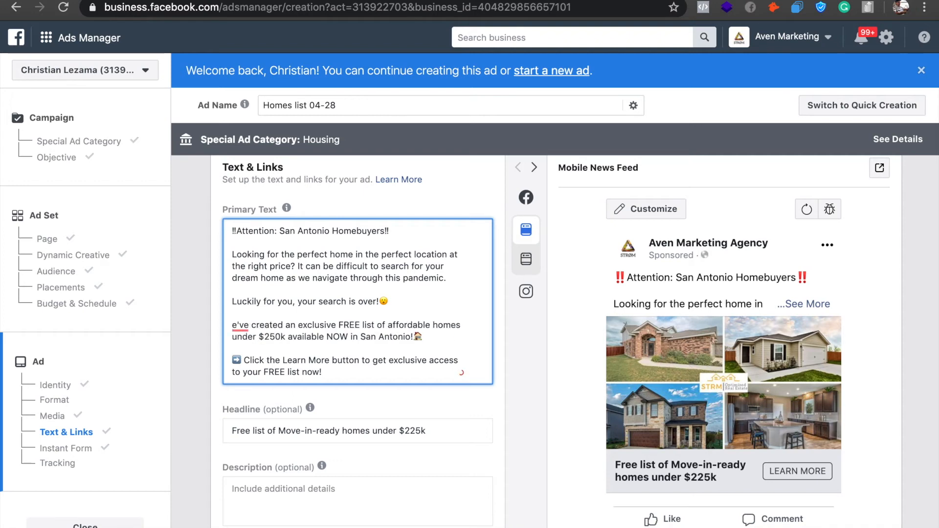
type("W")
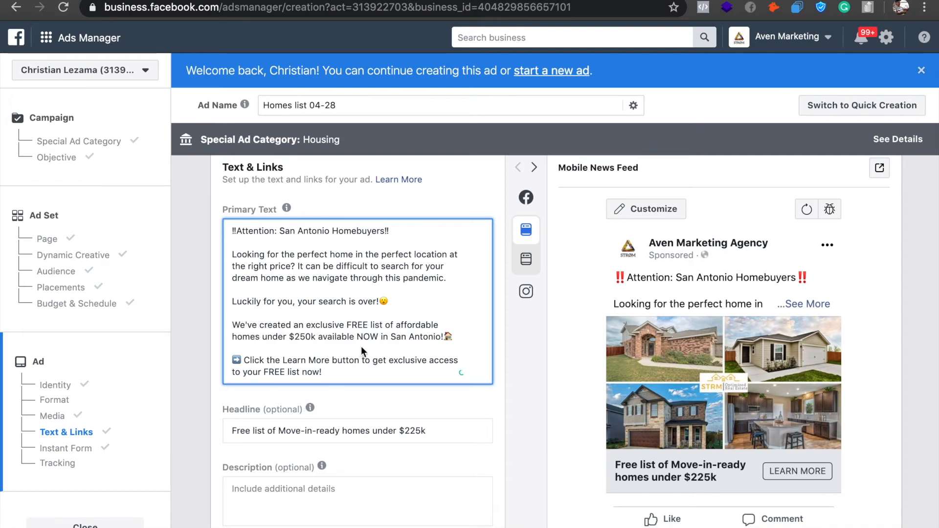
scroll(360, 347, "down", 2)
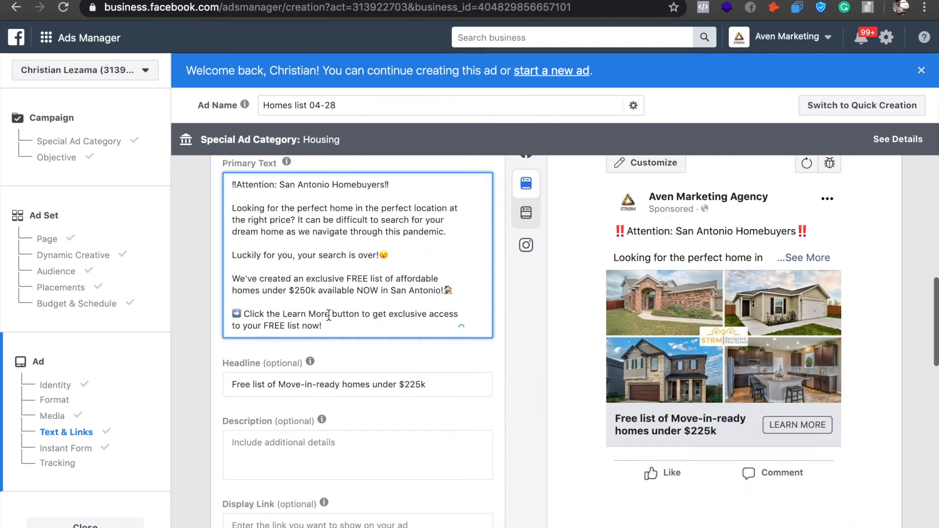
left_click(282, 314)
type("'")
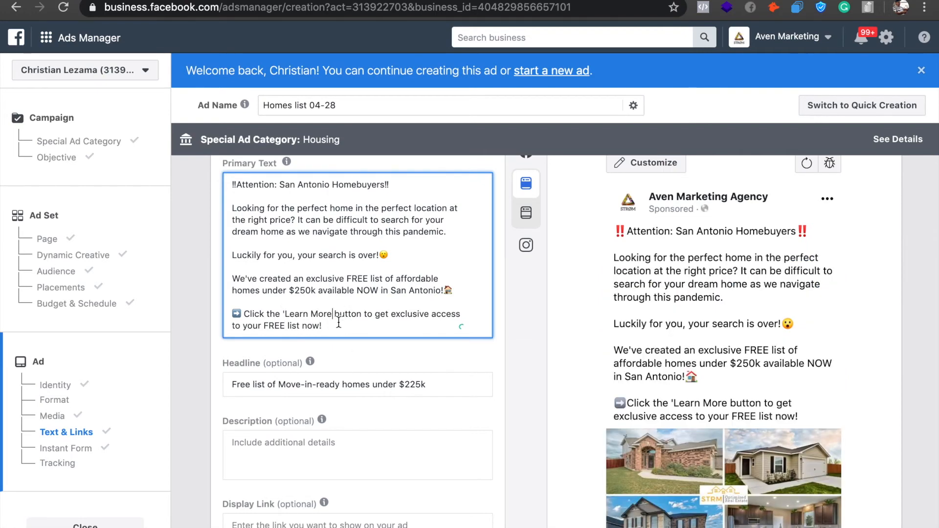
type("'")
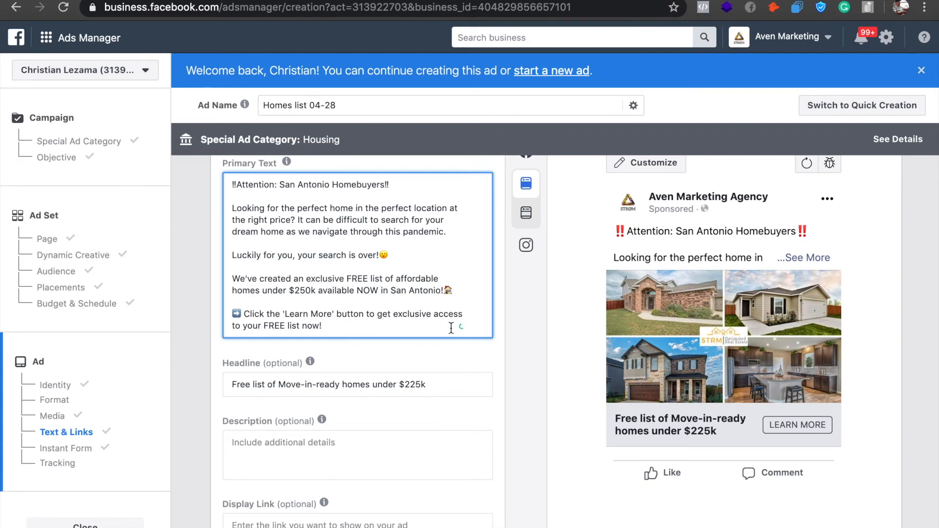
scroll(837, 404, "down", 1)
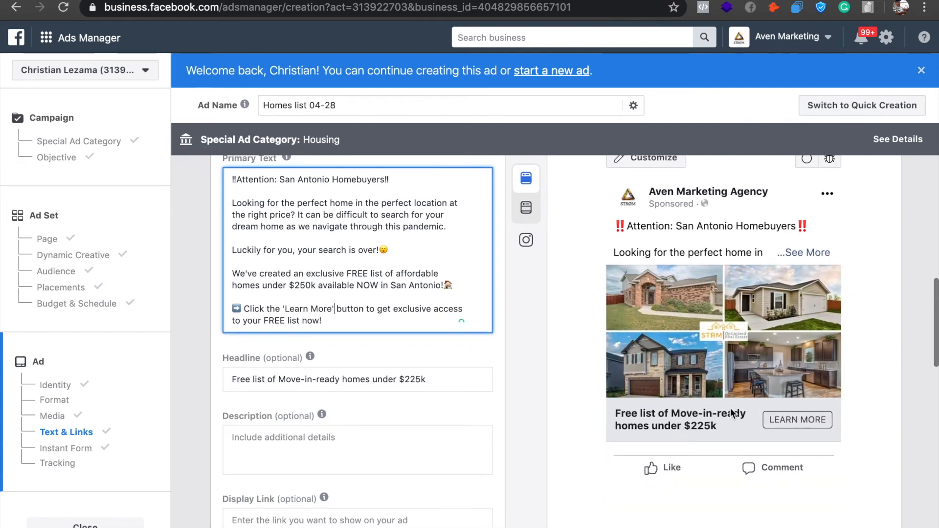
left_click(820, 252)
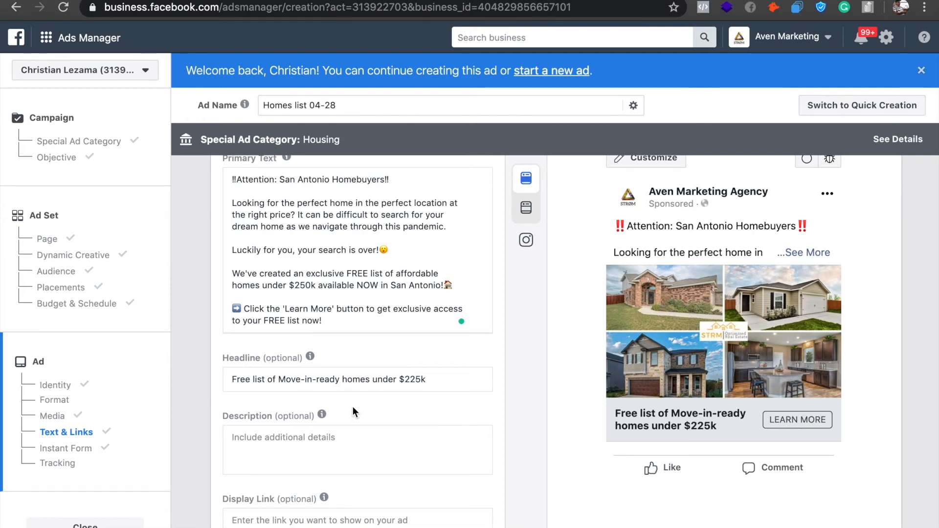
Change the price in the headline so it reads "Free list of Move-in-ready homes under $250k".
scroll(354, 410, "down", 2)
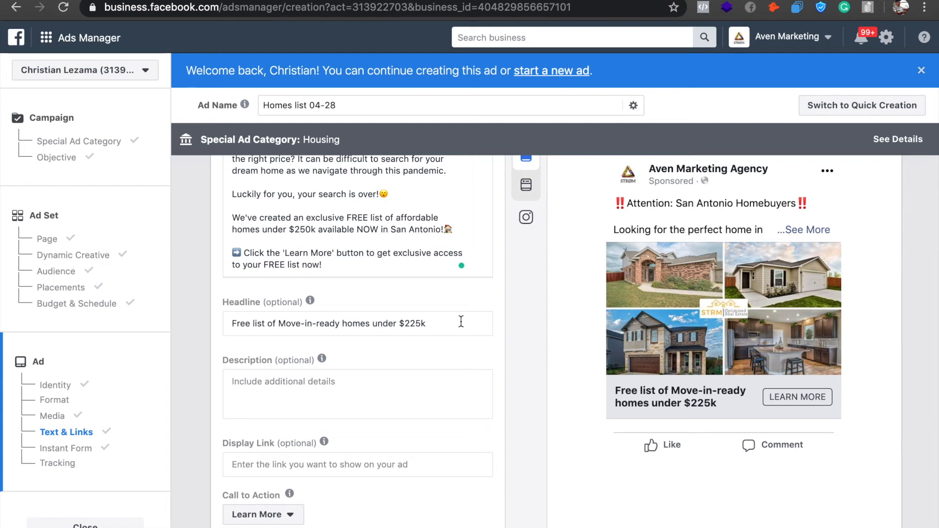
left_click(415, 324)
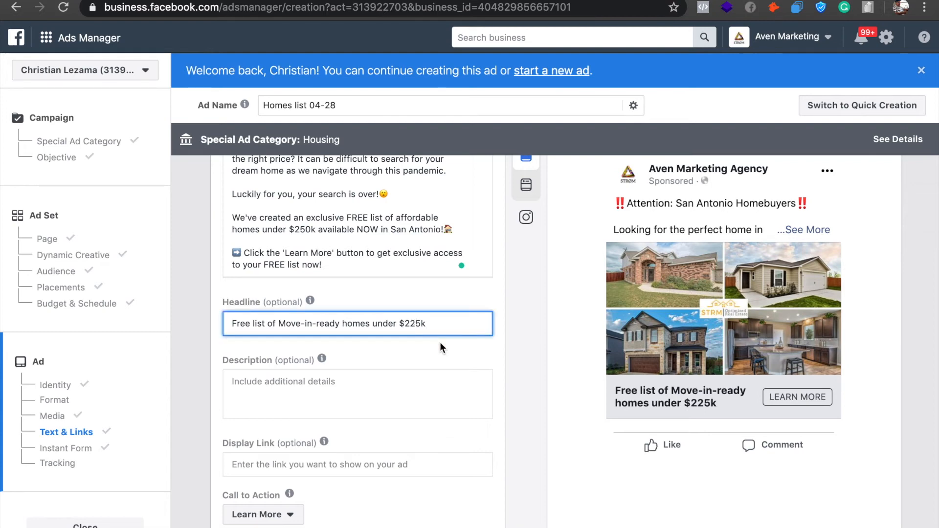
key("BackSpace")
type("5")
key("BackSpace")
type("0")
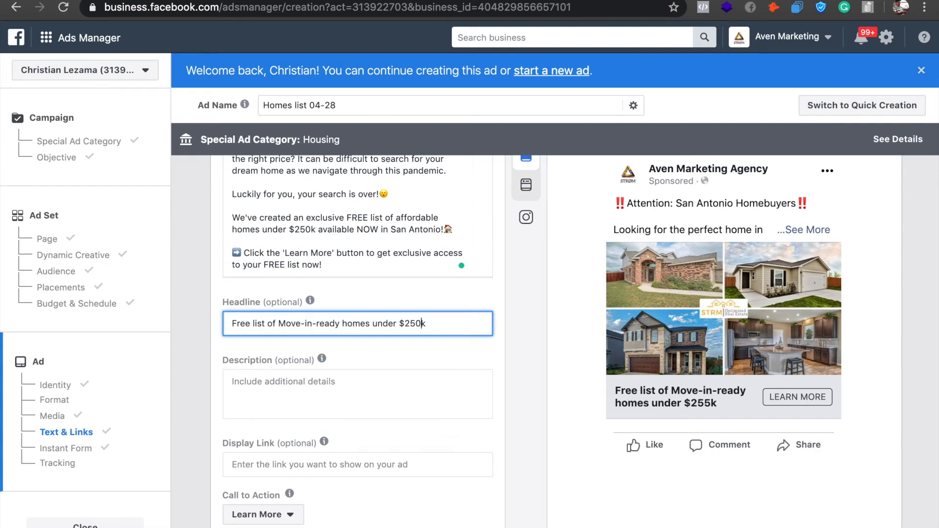
Add a right-pointing hand emoji at the end of the headline, separated from $250k by a space.
right_click(431, 326)
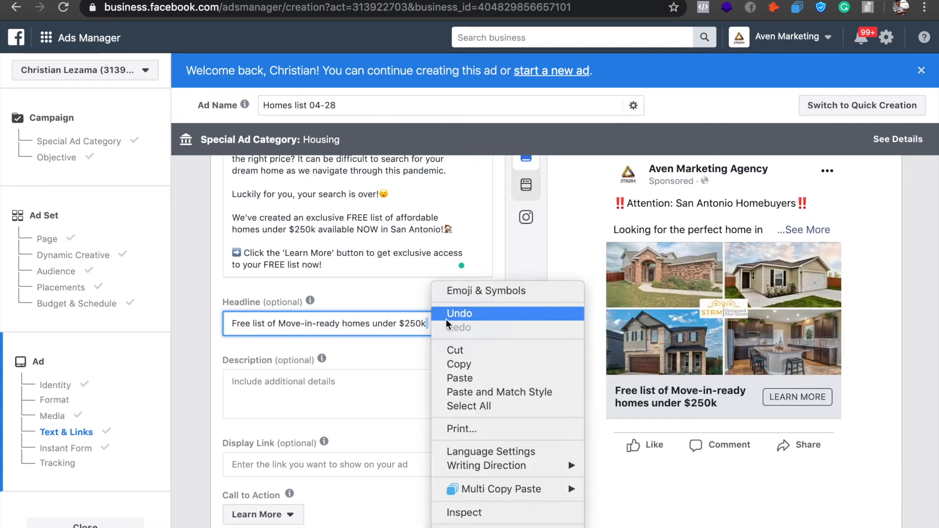
left_click(457, 295)
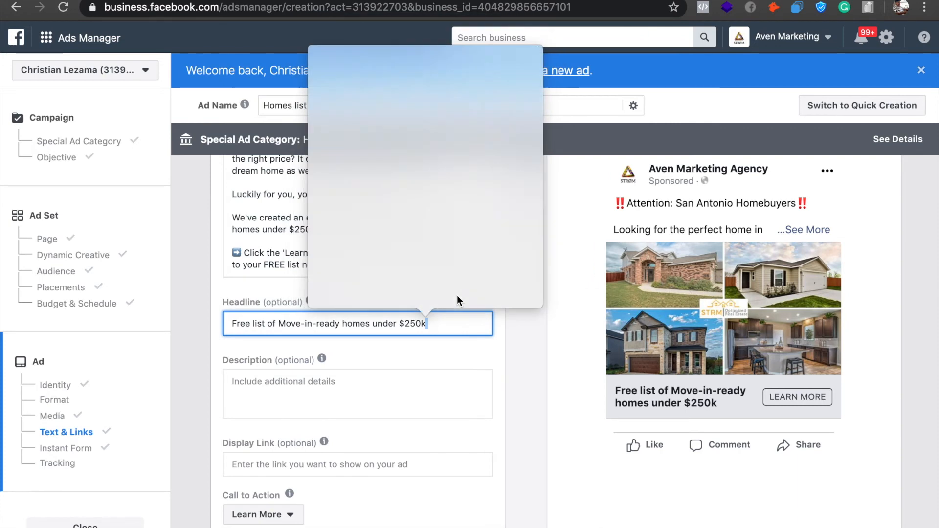
left_click(356, 104)
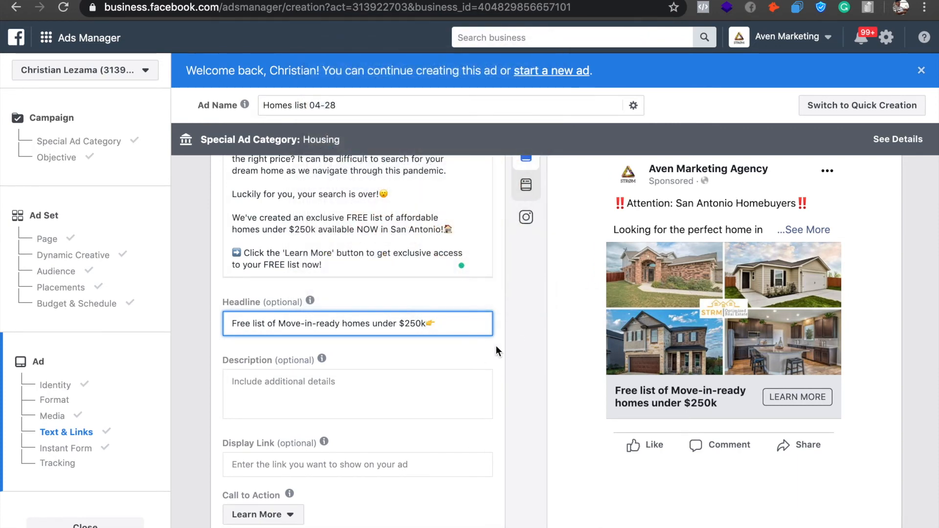
left_click(427, 323)
Copy the primary text from "Looking for the perfect home" through the San Antonio sentence with the house emoji.
scroll(481, 318, "up", 2)
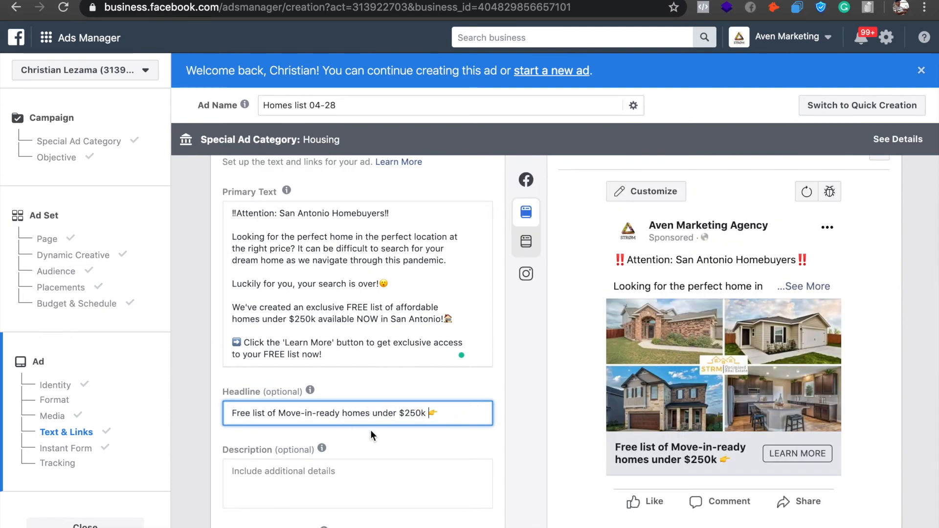
scroll(372, 434, "up", 1)
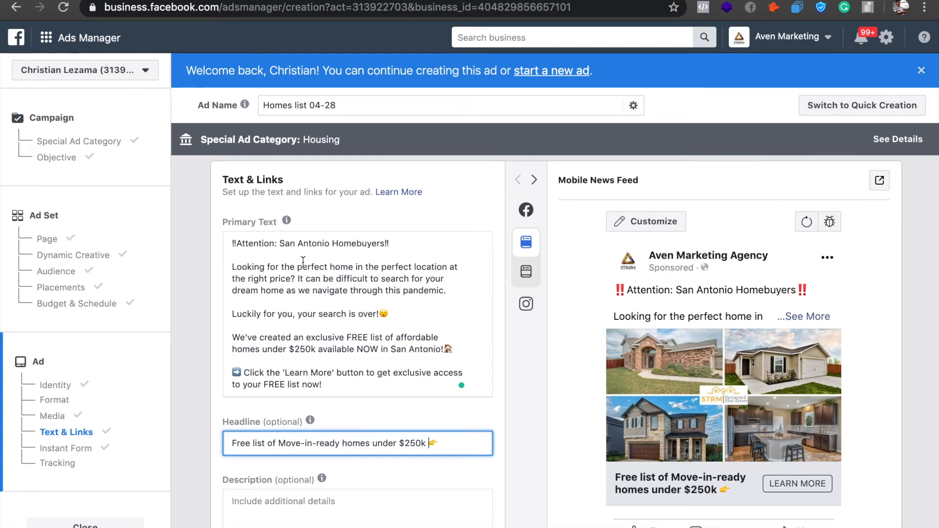
scroll(357, 410, "down", 3)
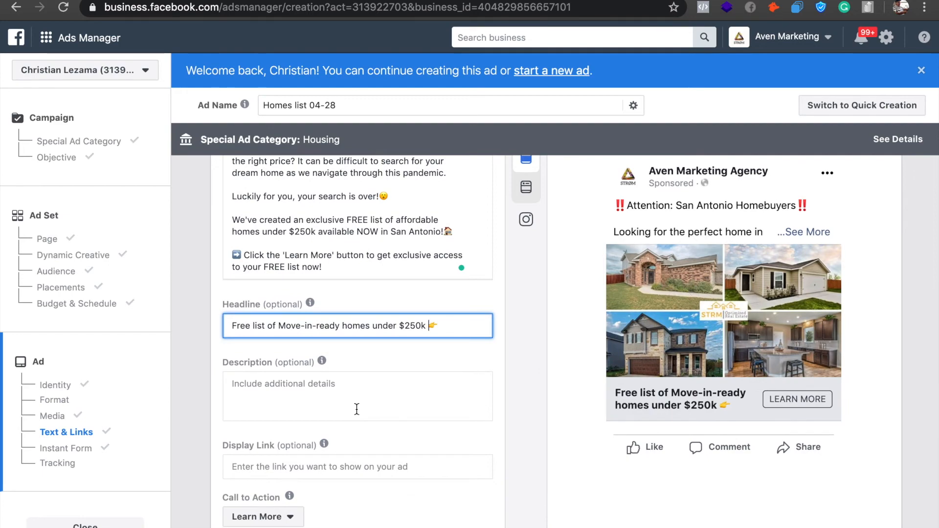
scroll(356, 409, "down", 6)
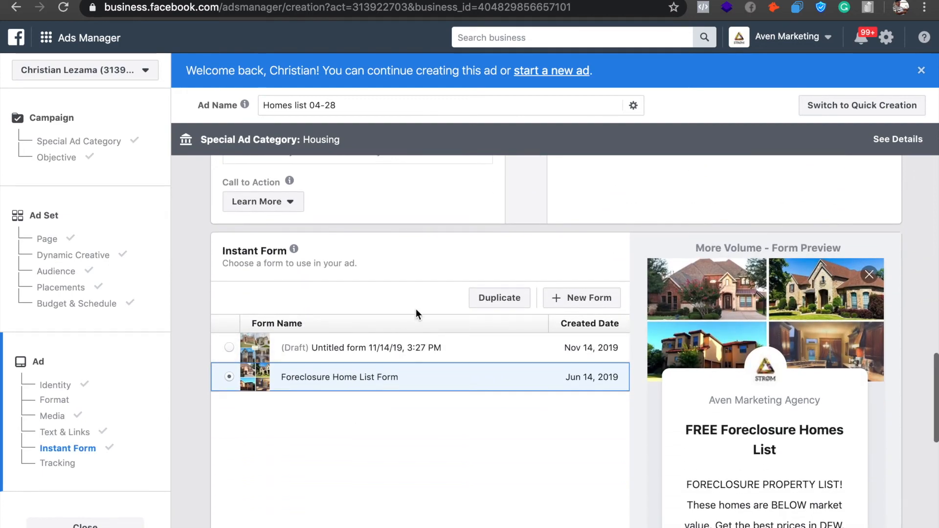
scroll(418, 309, "up", 7)
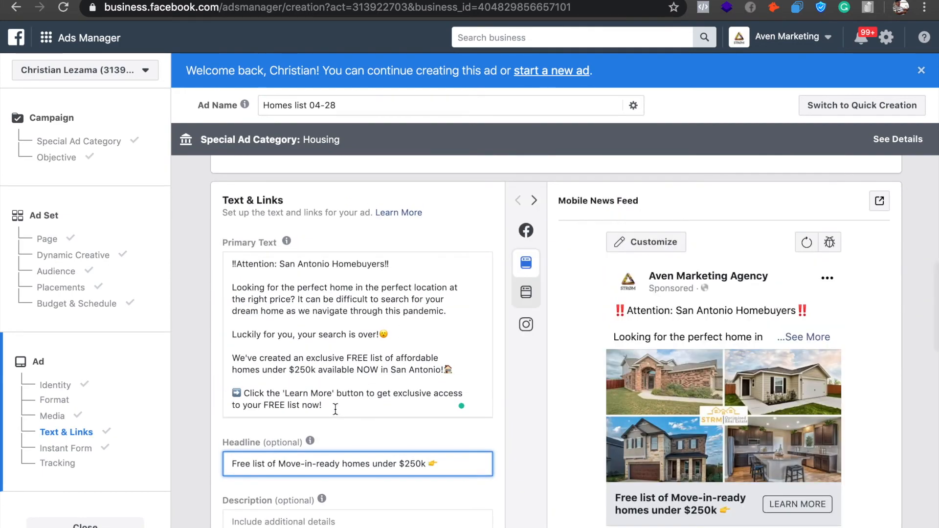
left_click(230, 287)
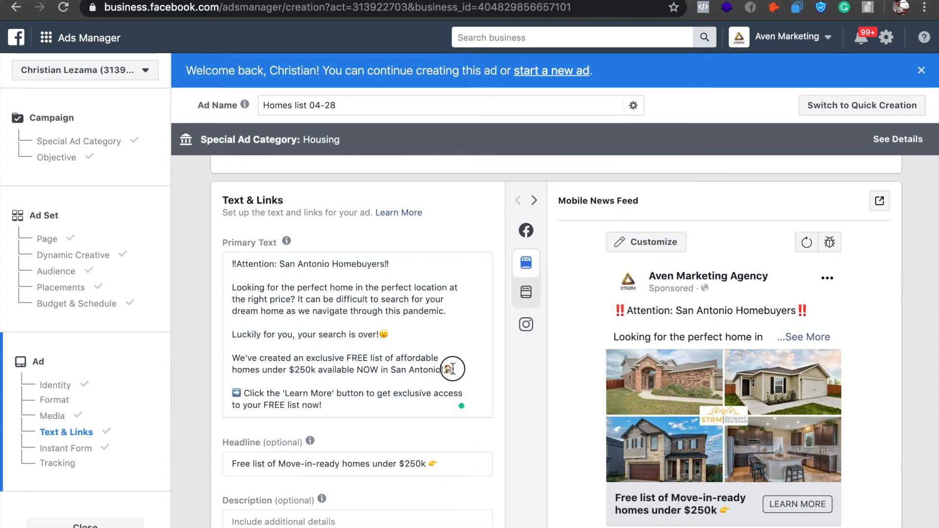
left_click_drag(453, 370, 223, 291)
key("super+c")
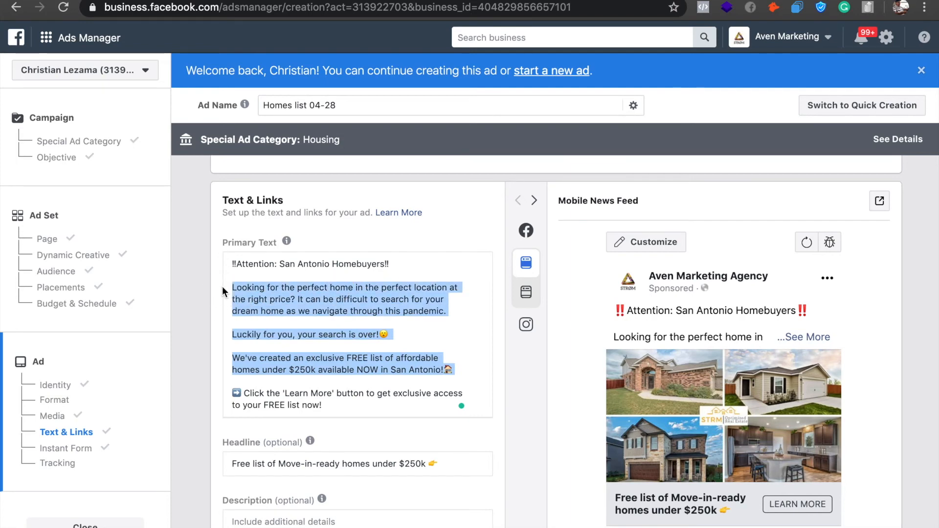
Create a new instant form for the ad and use the More Volume form type.
scroll(357, 318, "down", 15)
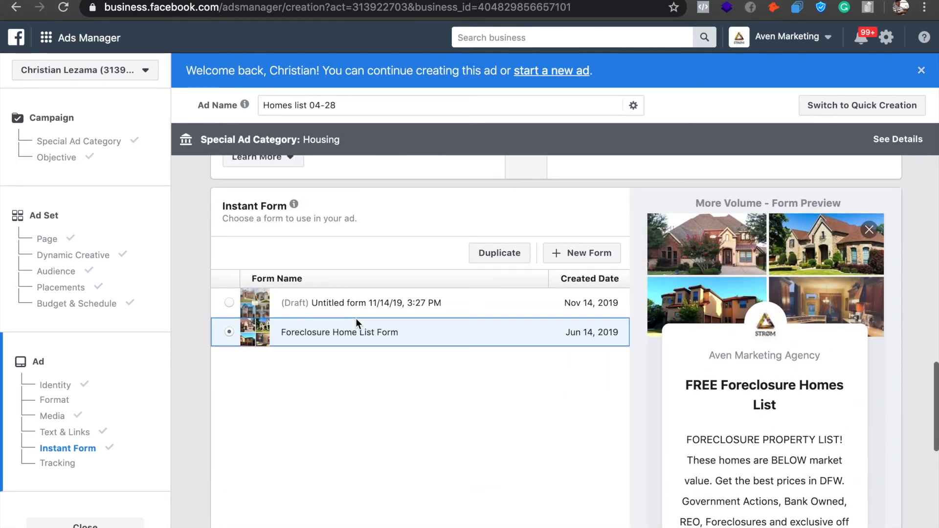
left_click(575, 248)
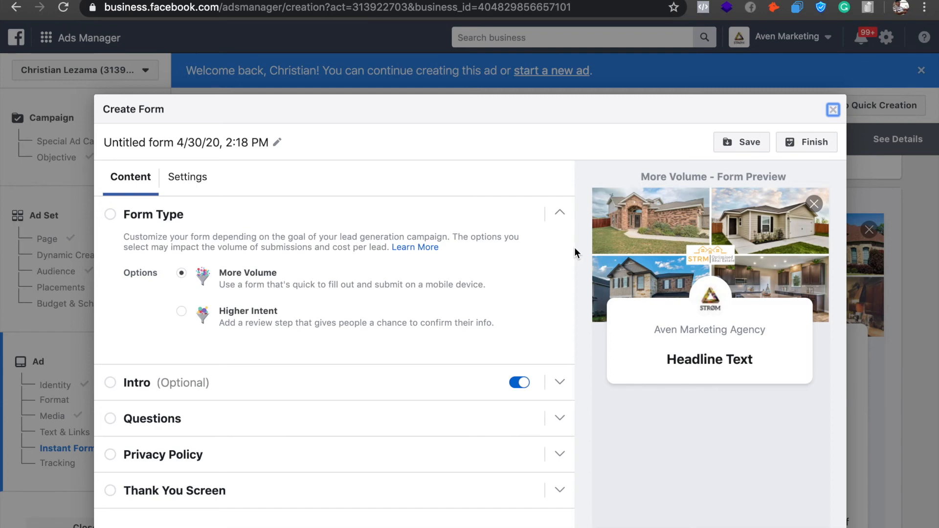
left_click(293, 386)
left_click(348, 223)
left_click(319, 326)
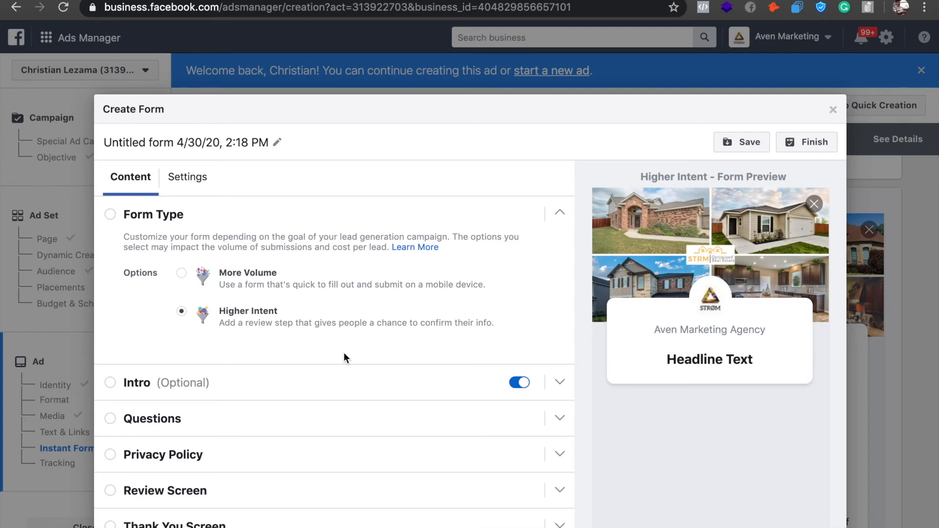
left_click(182, 273)
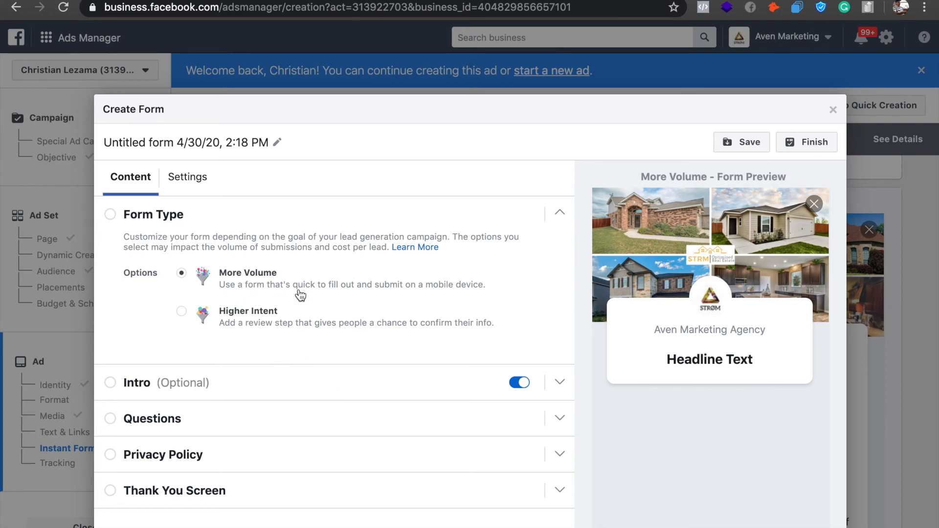
Enter "FREE list homes under $250k" as the headline of the form's intro.
left_click(351, 398)
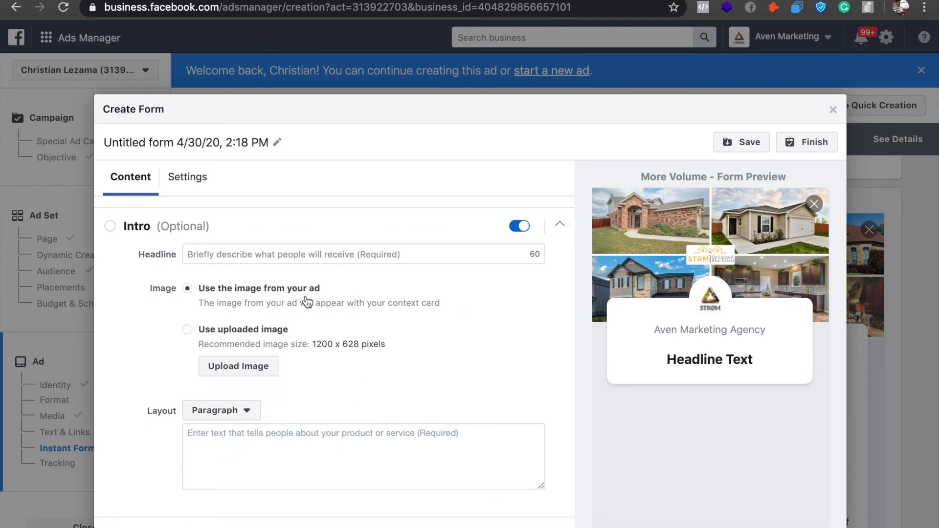
left_click(243, 249)
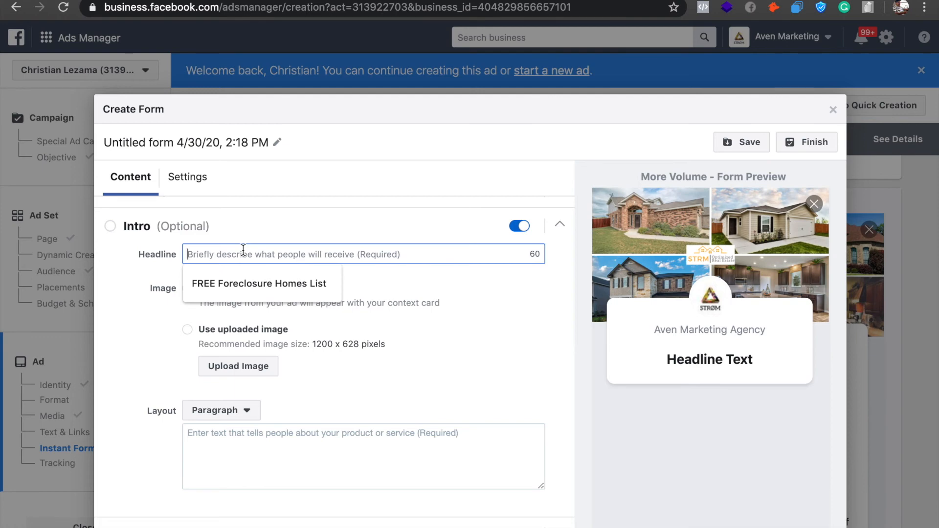
type("Free Ho")
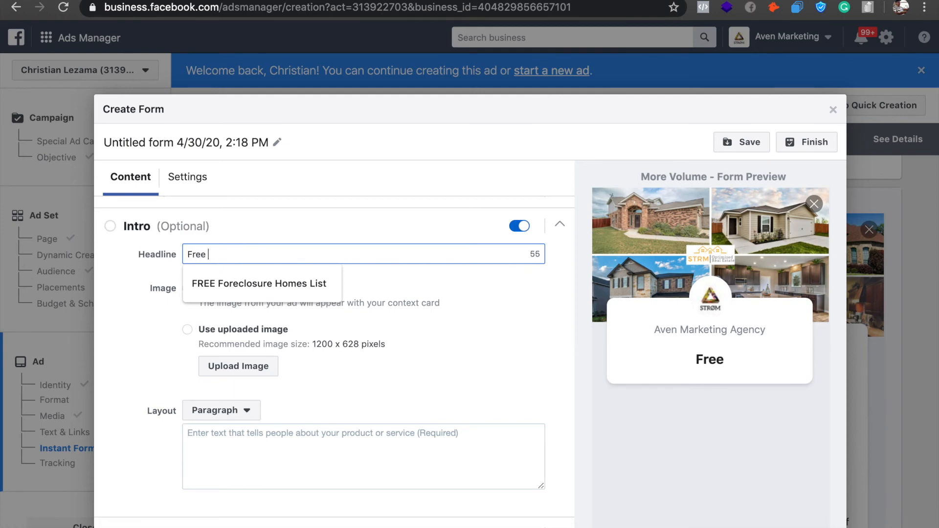
key("BackSpace")
key("BackSpace")
key("BackSpace")
key("BackSpace")
key("BackSpace")
key("BackSpace")
type("REE H")
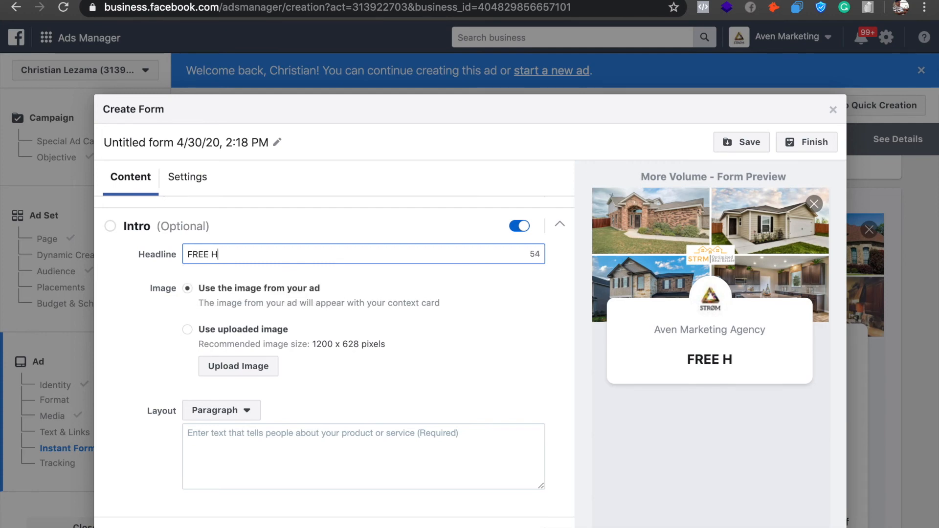
type("omes !")
key("BackSpace")
key("BackSpace")
key("BackSpace")
key("BackSpace")
key("BackSpace")
key("BackSpace")
key("BackSpace")
type("list hom")
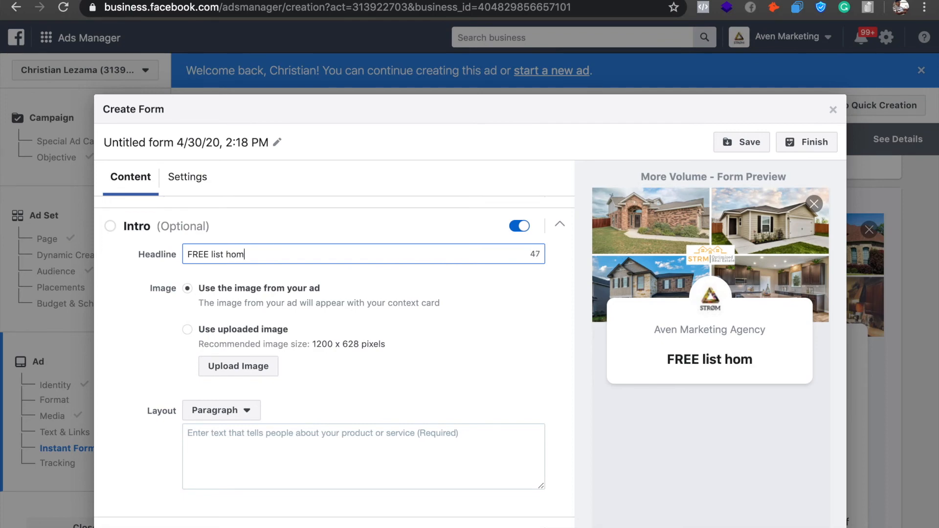
type("es under $25-")
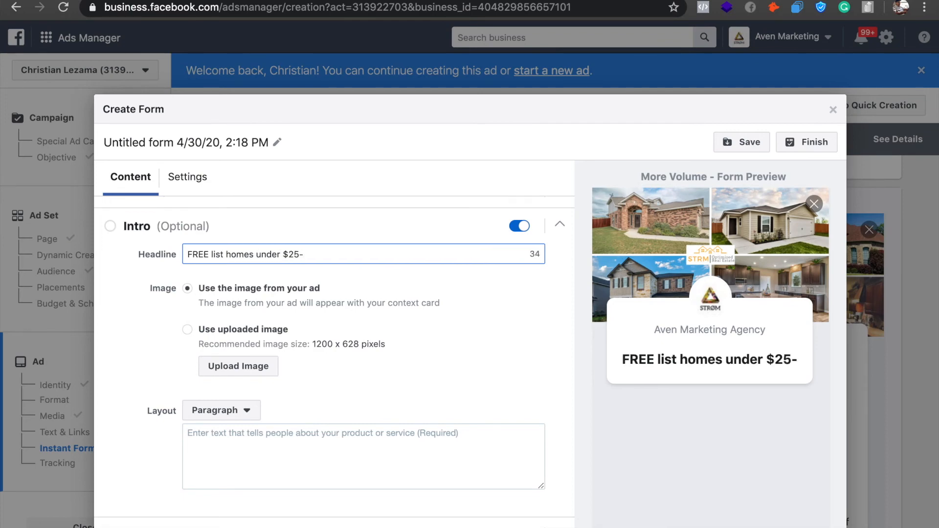
key("BackSpace")
type("0k")
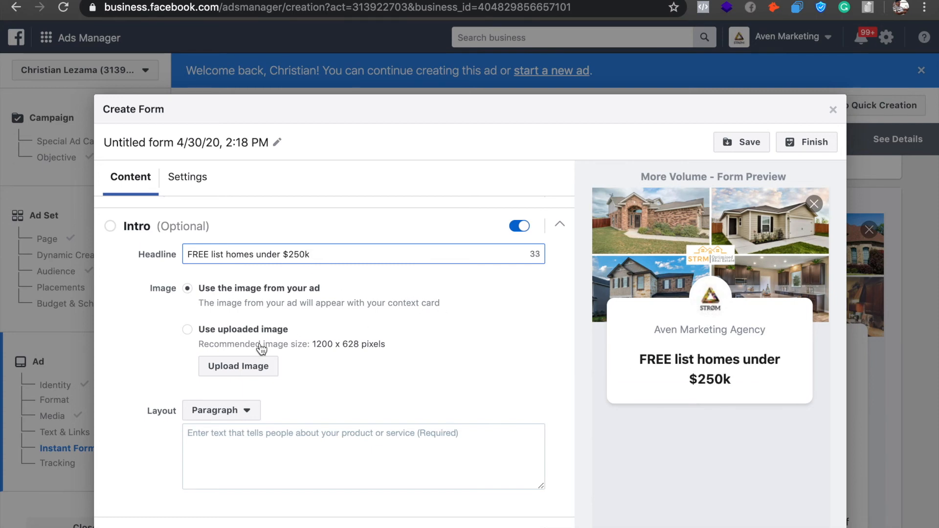
Paste the copied ad text into the intro's paragraph description.
scroll(260, 350, "down", 1)
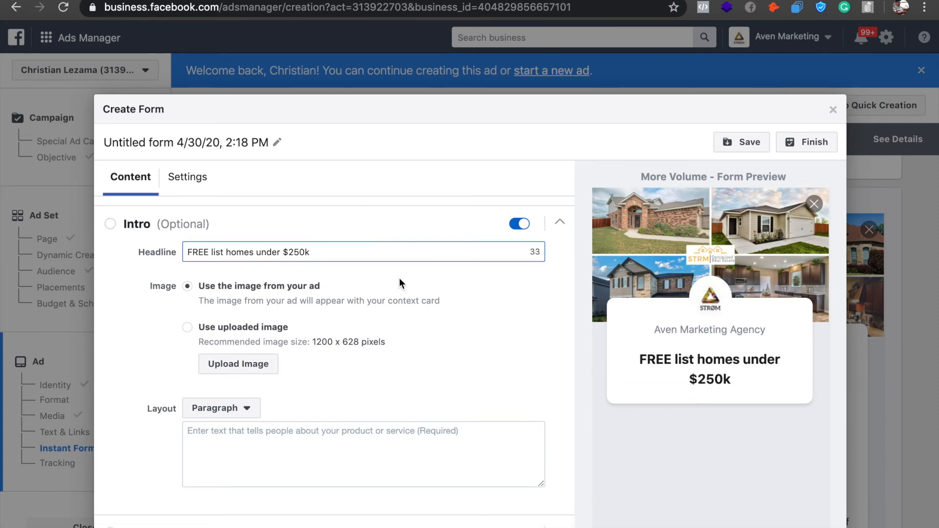
scroll(362, 343, "down", 2)
left_click(300, 379)
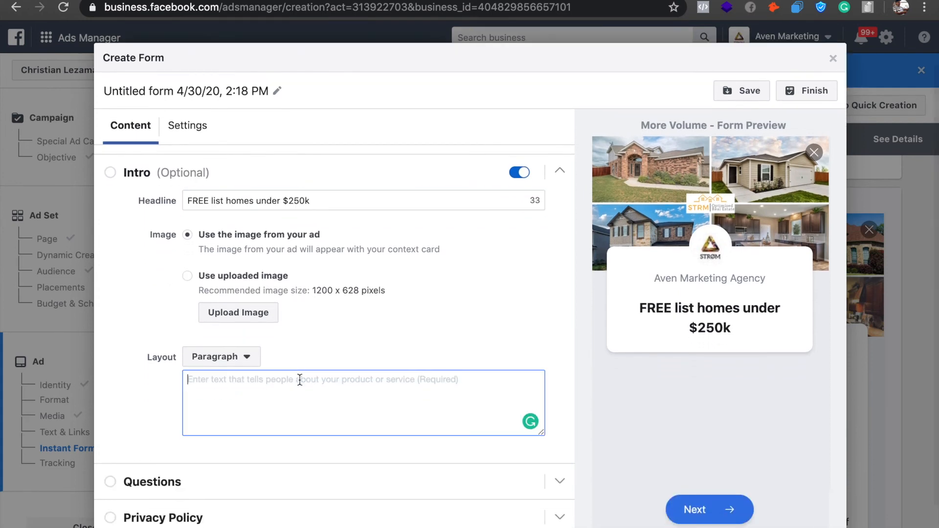
key("super+v")
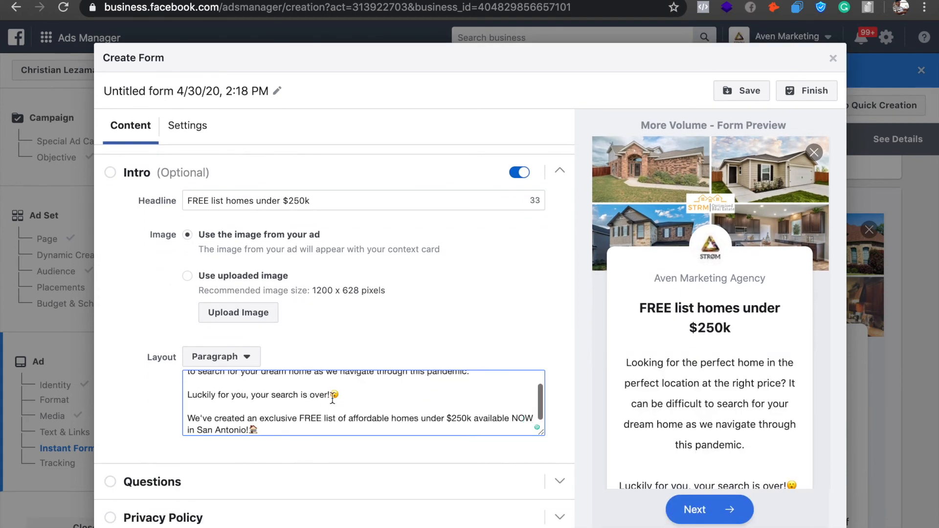
Delete the "Luckily for you, your search is over!" line from the intro paragraph, keeping the period after "pandemic".
scroll(331, 392, "down", 2)
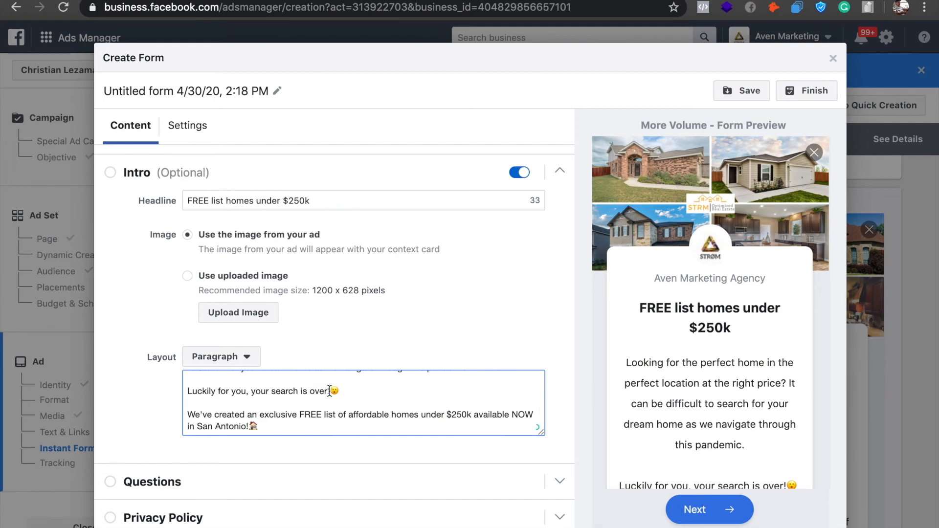
left_click_drag(271, 425, 247, 419)
left_click(313, 405)
left_click(341, 390)
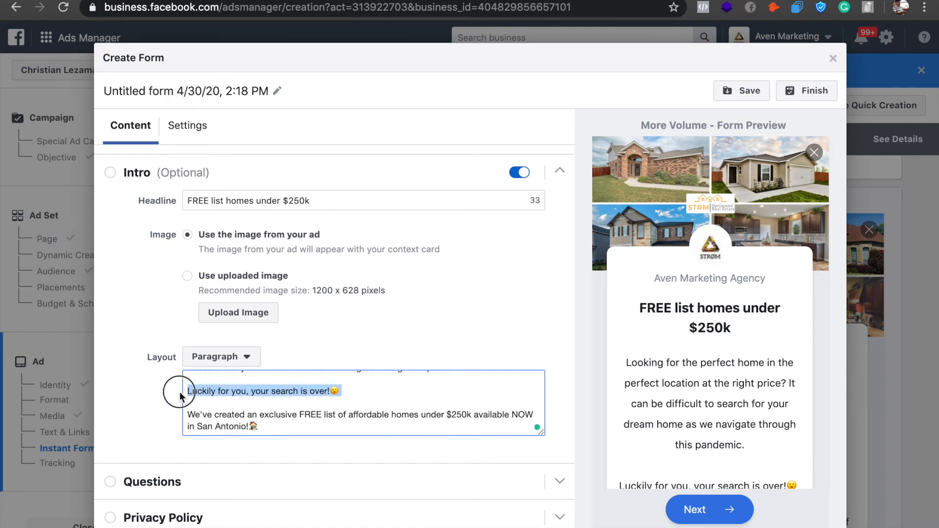
key("BackSpace")
key("BackSpace")
key("BackSpace")
key("BackSpace")
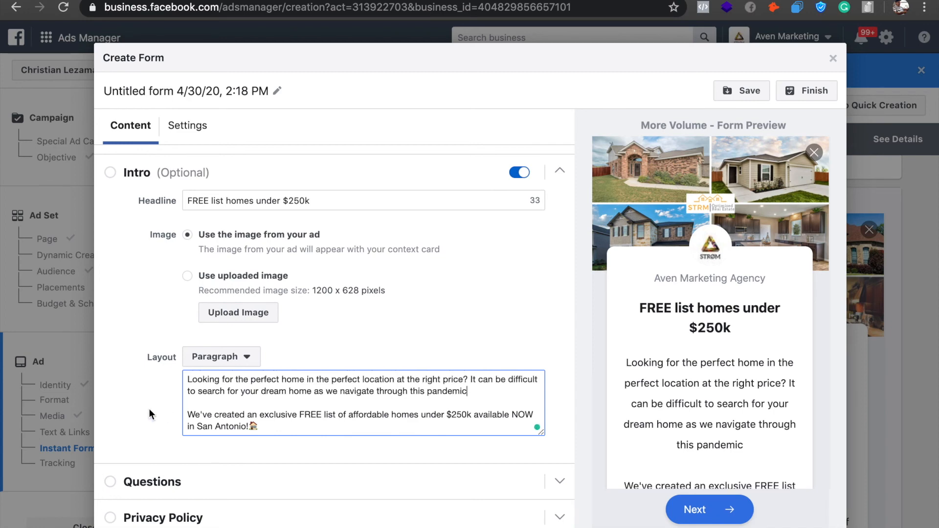
type(".")
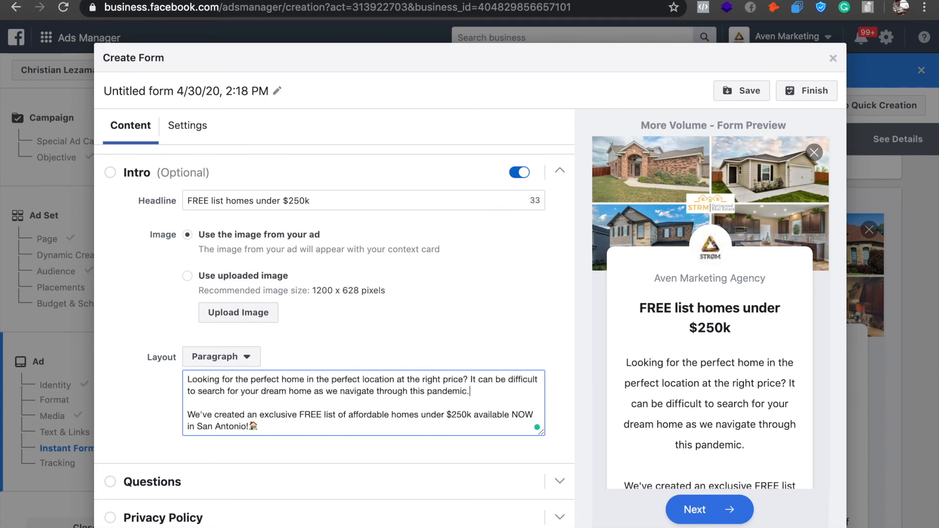
Join the "We've created an exclusive FREE list" sentence to the preceding paragraph by removing the blank line between them.
left_click(188, 415)
key("BackSpace")
key("BackSpace")
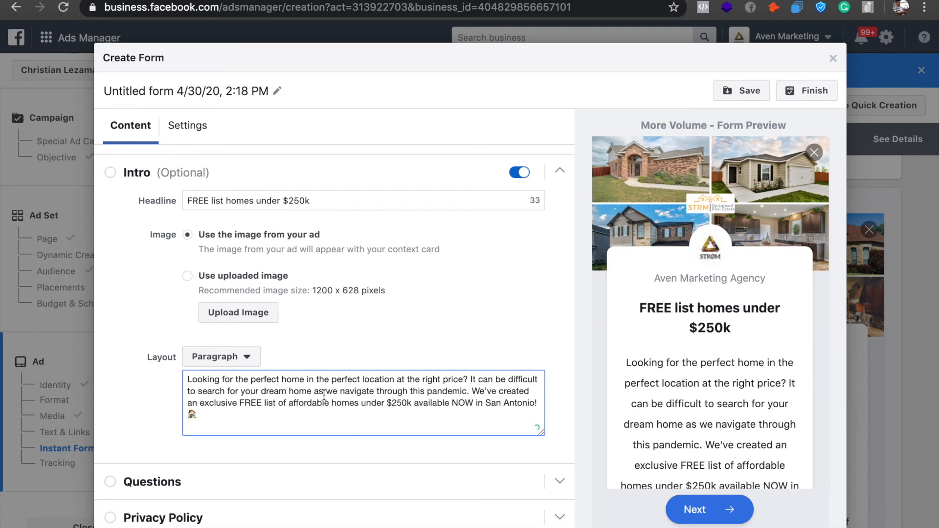
Remove the opening "Looking for the perfect home" question so the intro paragraph starts with "It can be difficult to search".
left_click(235, 419)
left_click_drag(474, 391, 473, 376)
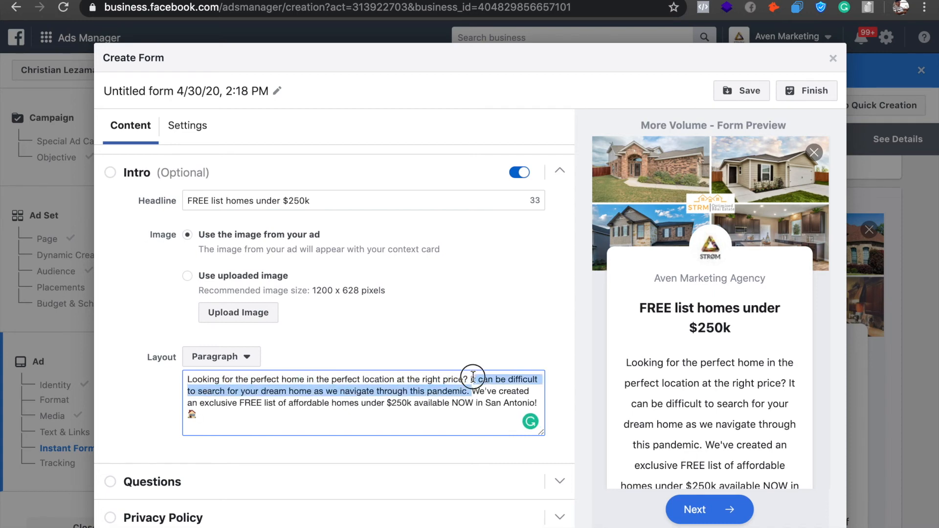
left_click(473, 377)
left_click_drag(473, 378, 176, 386)
key("BackSpace")
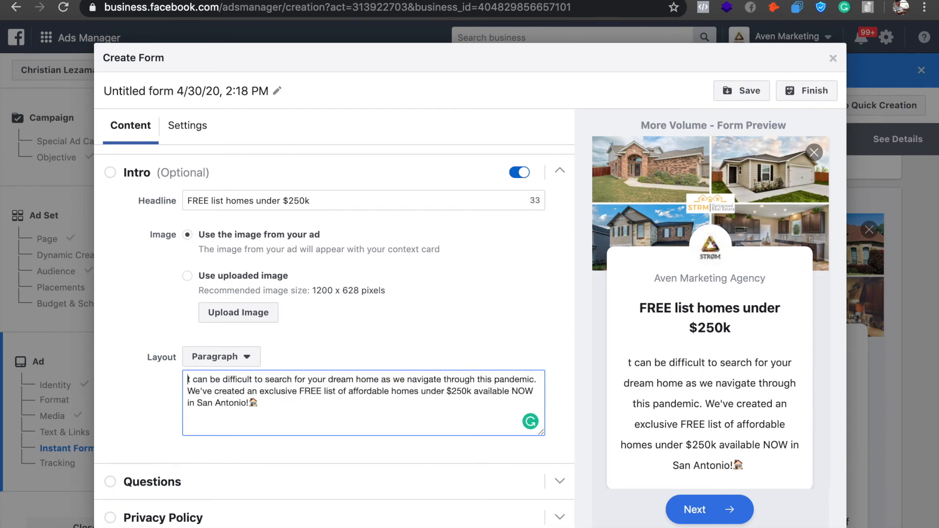
type("z")
key("BackSpace")
type("I")
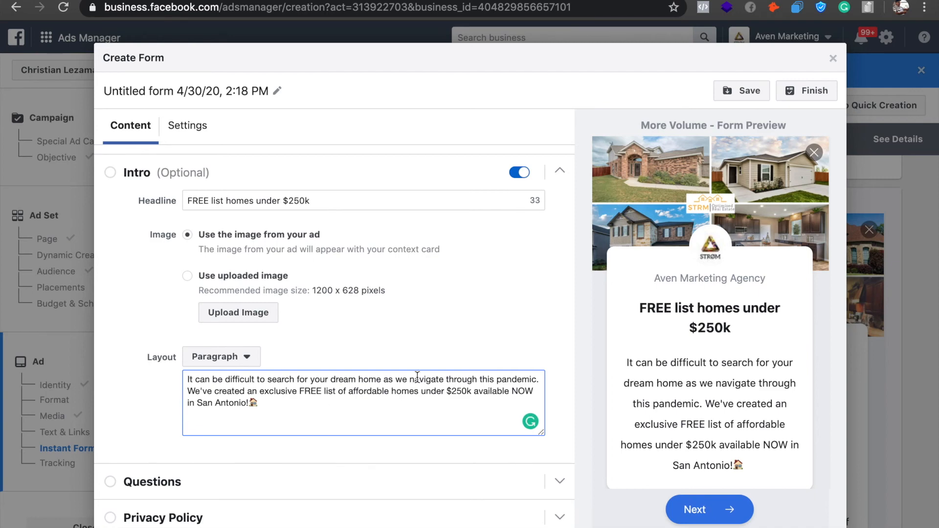
Add a phone number contact field to the form's prefill questions, alongside email and full name.
scroll(418, 377, "down", 2)
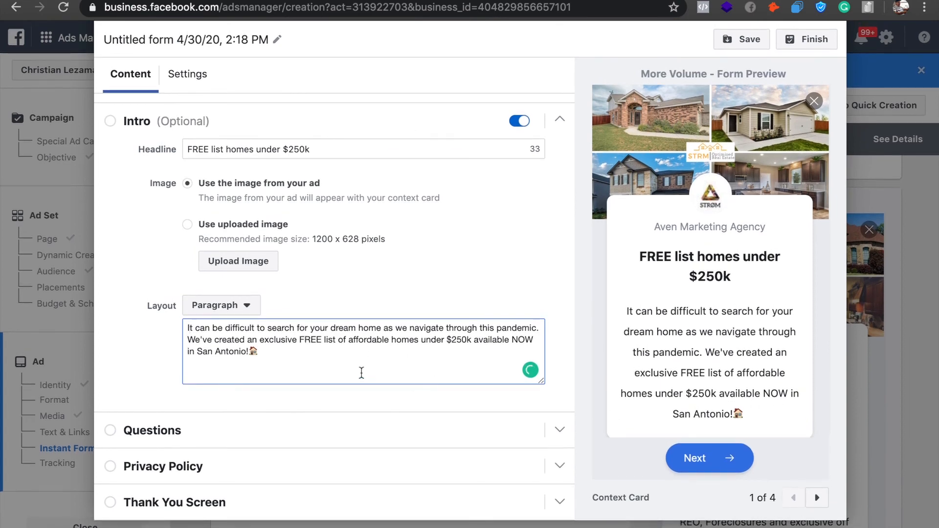
left_click(356, 433)
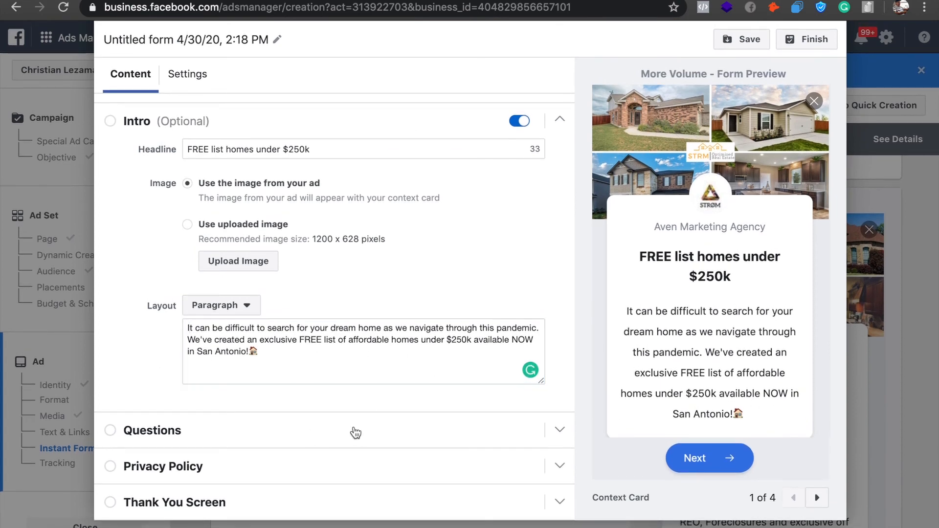
left_click(356, 434)
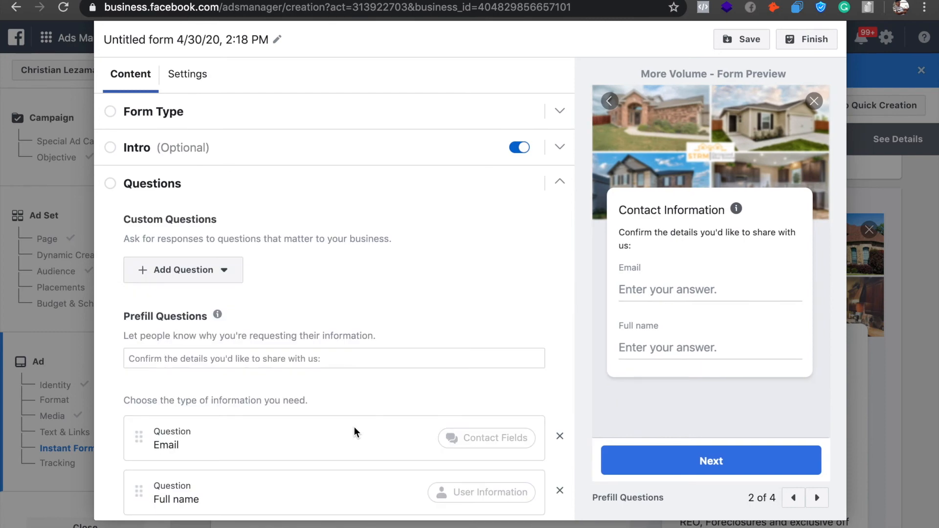
scroll(304, 394, "down", 2)
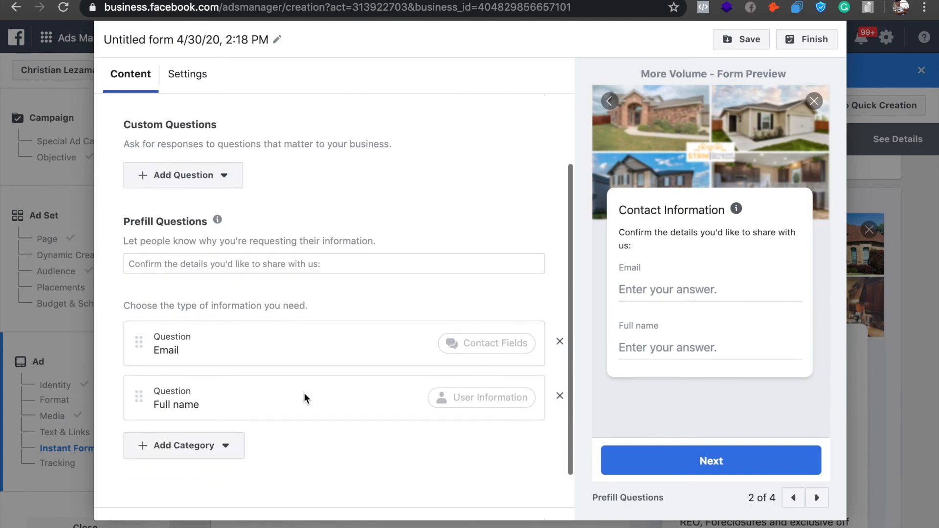
left_click(210, 446)
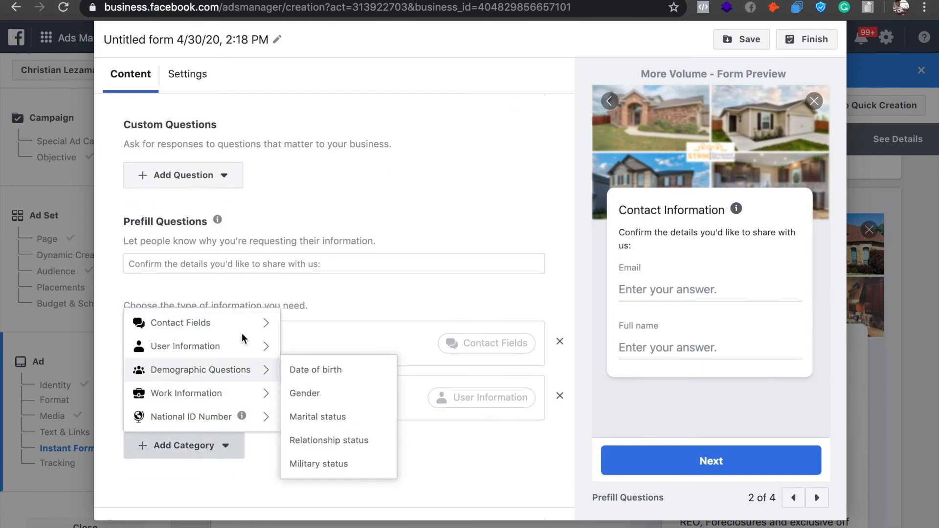
mouse_move(244, 327)
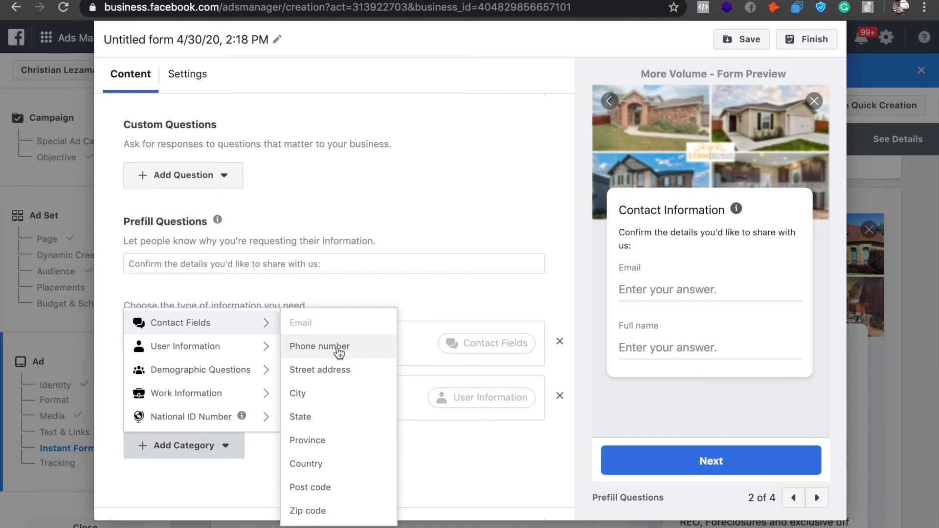
left_click(320, 347)
scroll(378, 292, "down", 1)
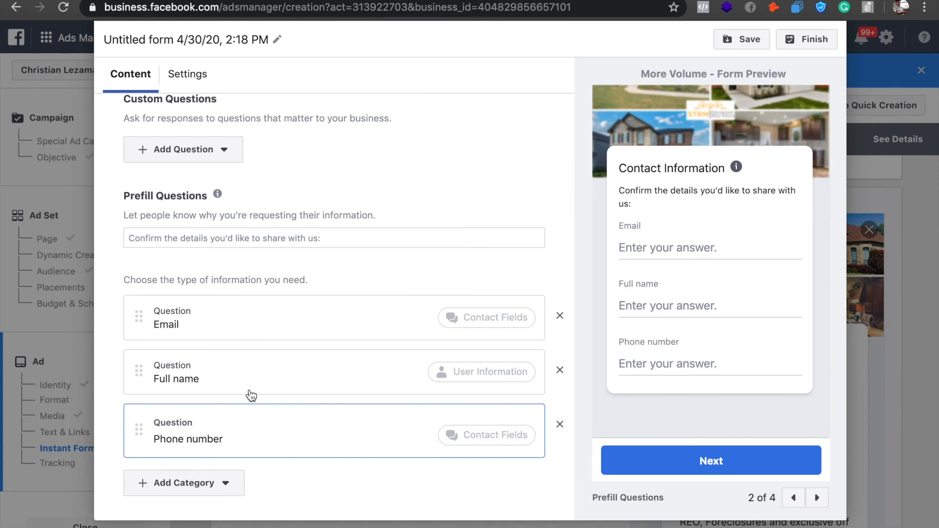
Set the prefill questions' explanation text to "Where can we send the details?".
left_click(259, 237)
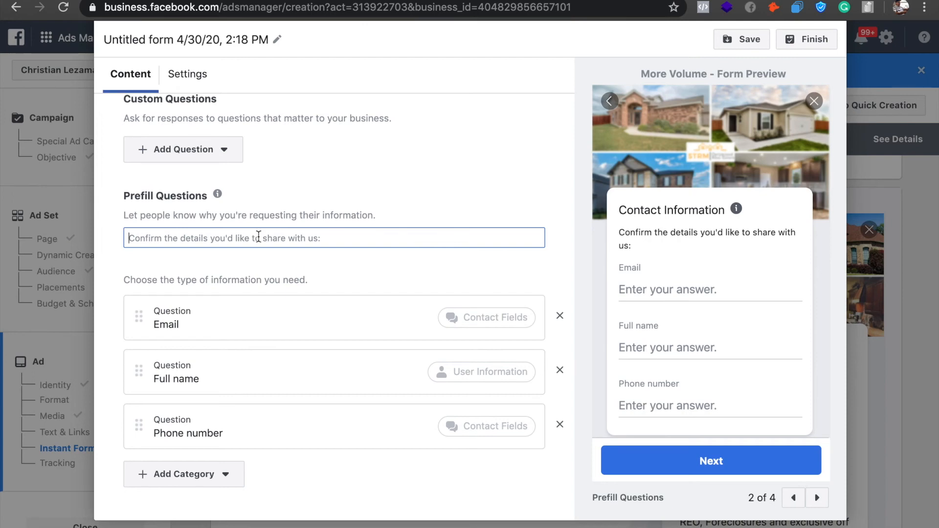
type("Wh")
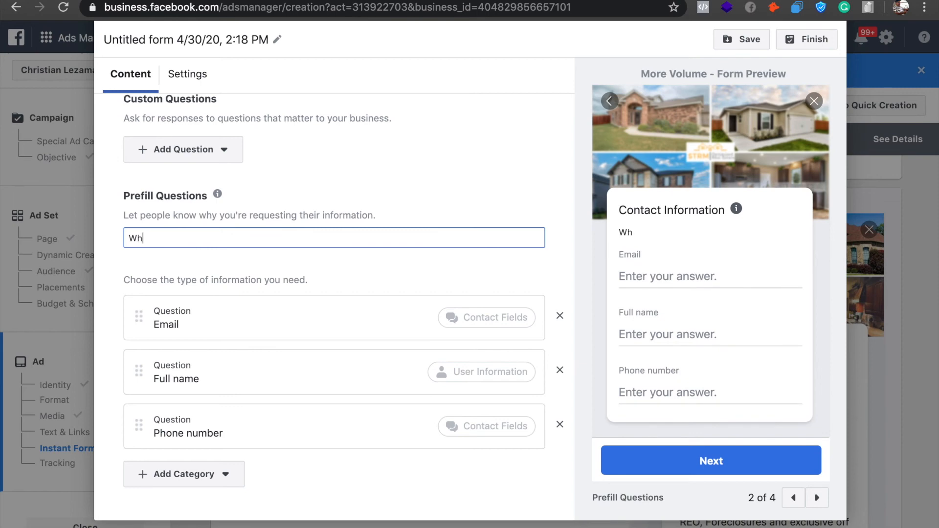
type("ere can we")
key("BackSpace")
key("BackSpace")
type("we")
key("BackSpace")
key("BackSpace")
type("e send the d")
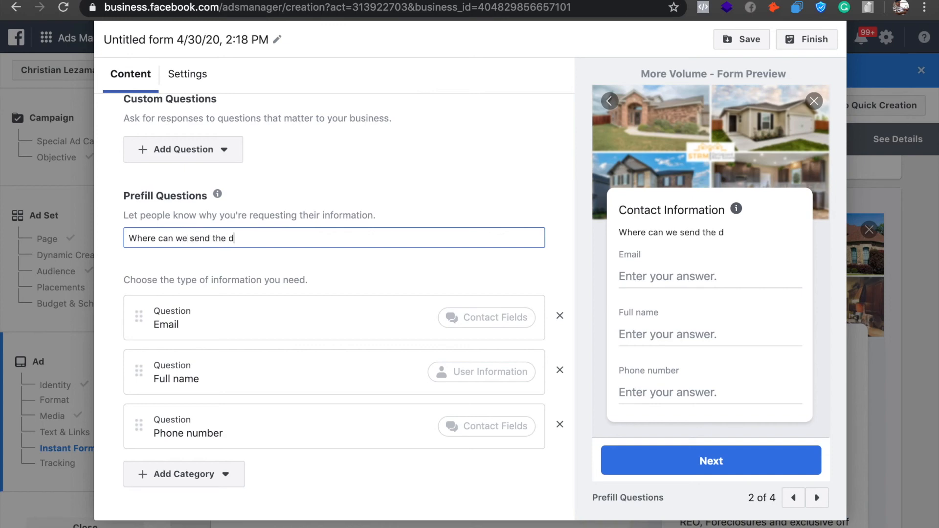
type("etails?")
View the form's Privacy Policy section, then open the Thank You Screen section with its description ready for editing.
scroll(391, 181, "down", 3)
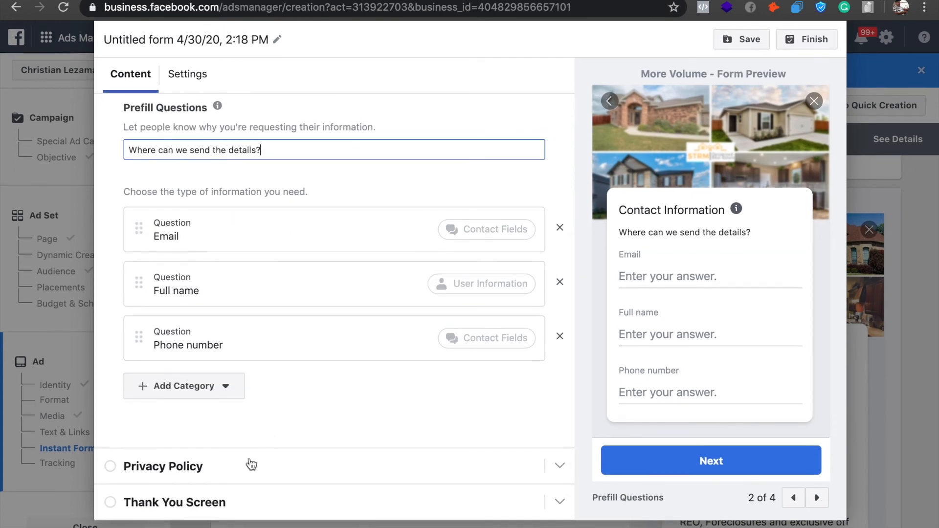
left_click(250, 462)
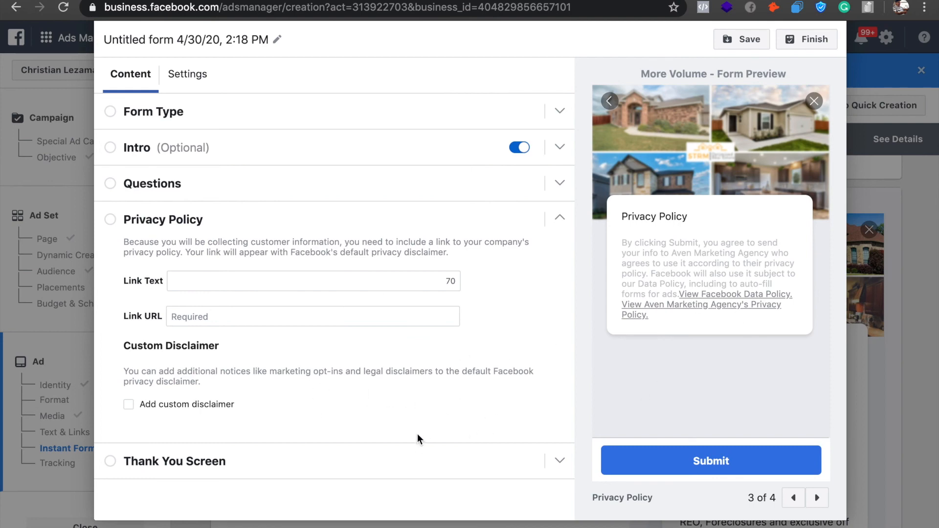
left_click(392, 445)
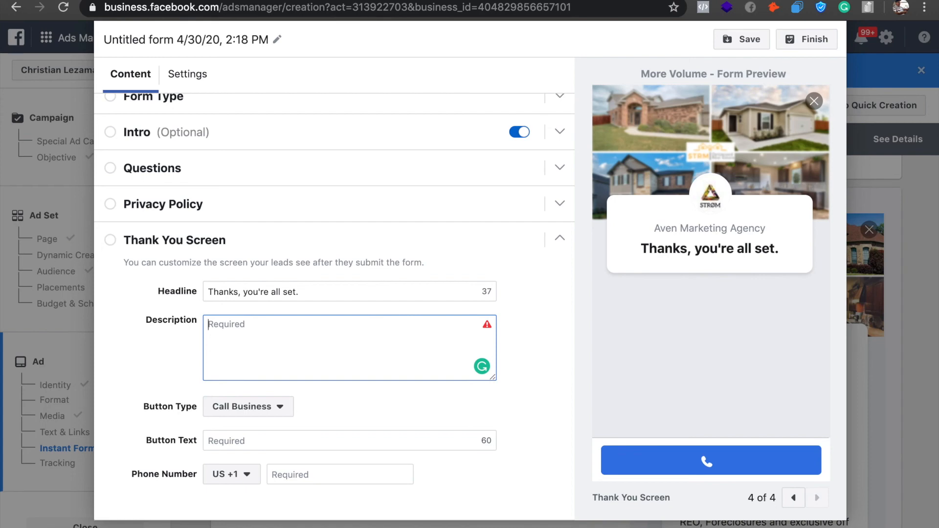
Begin the thank-you screen description with "Don't want to miss out on this amazing offer!".
type("Don't want t")
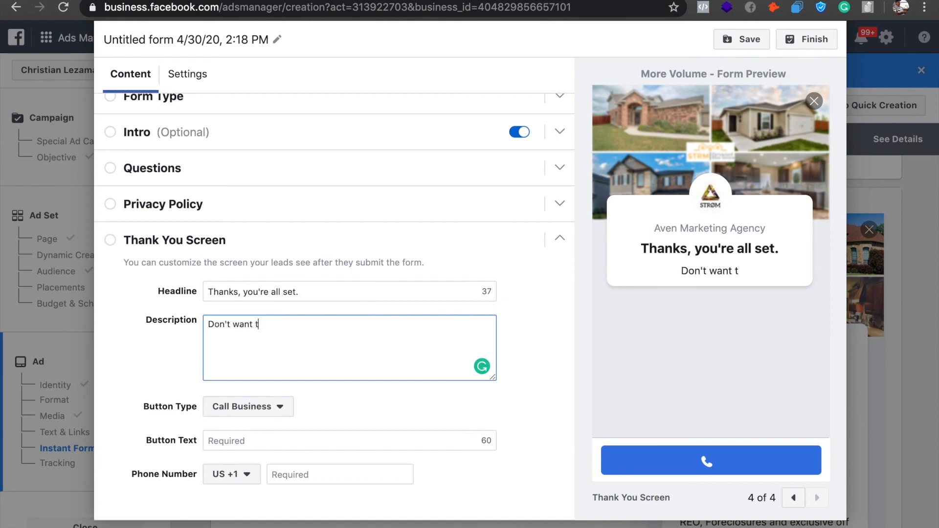
type("o miss out on this a")
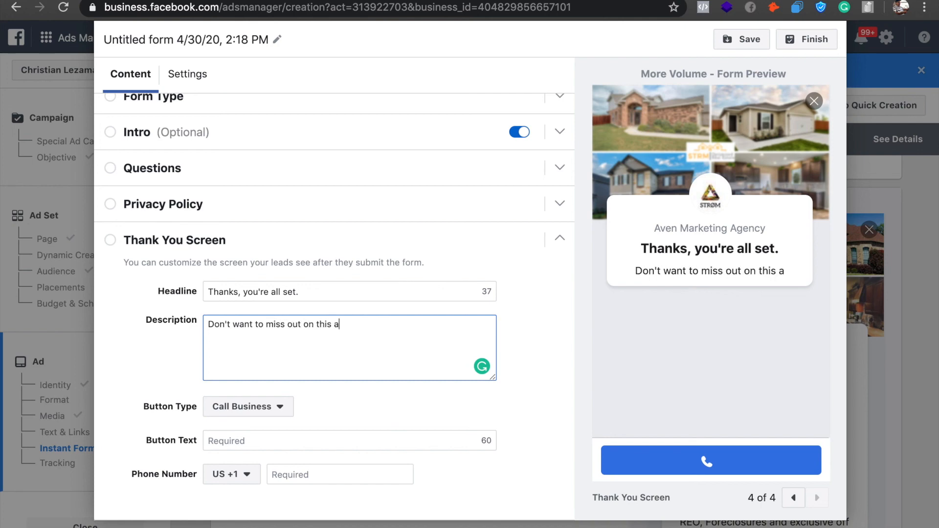
type("mazing offer!")
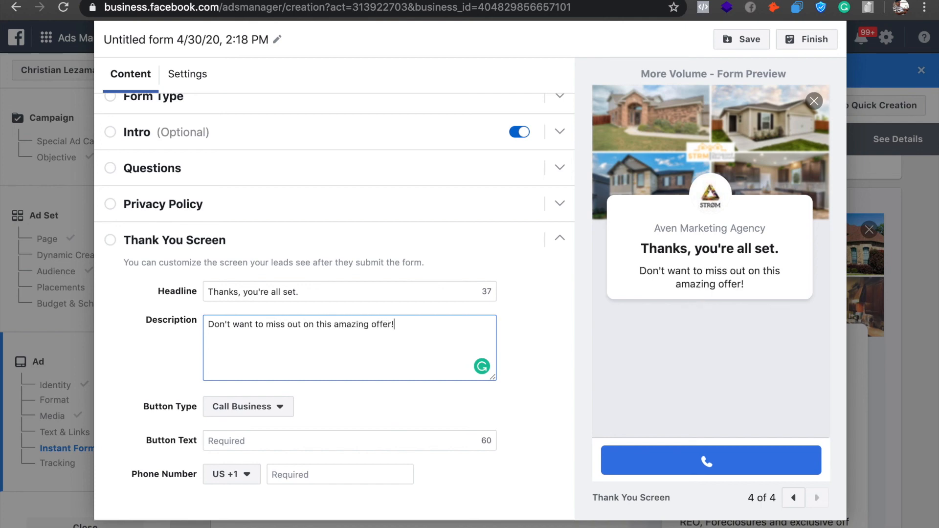
type(" Click the")
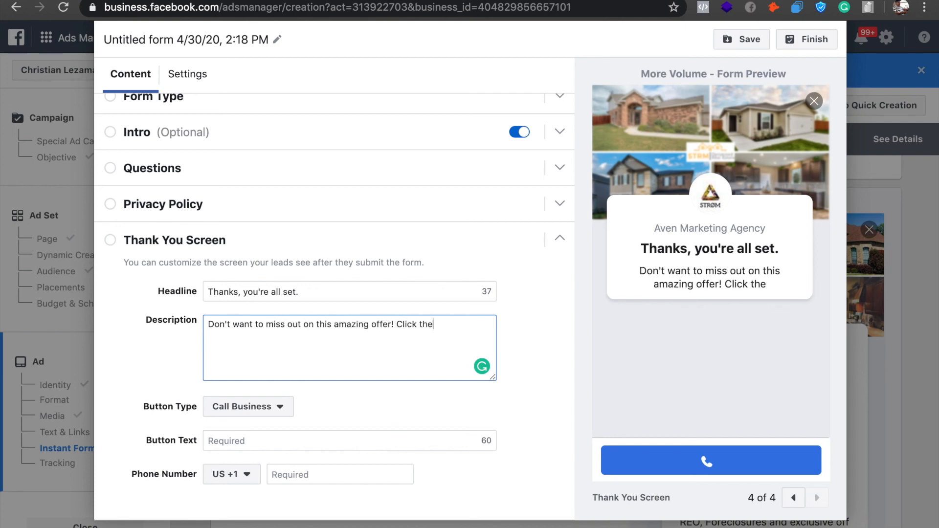
type(" button below to ")
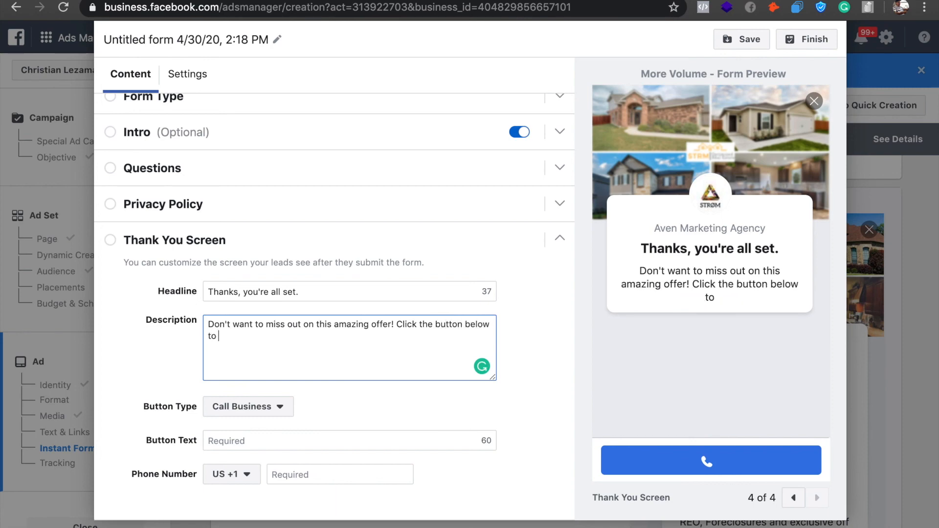
type("CALL NOW and book")
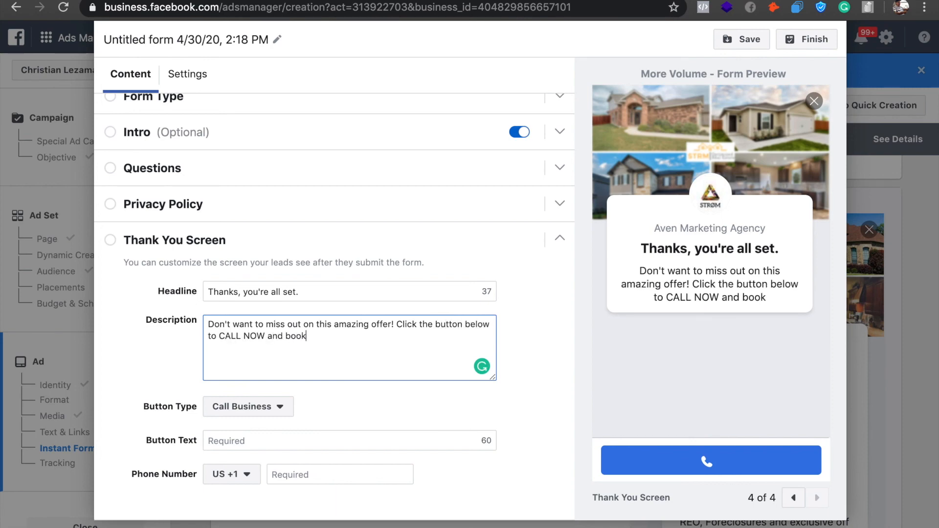
type(" a p")
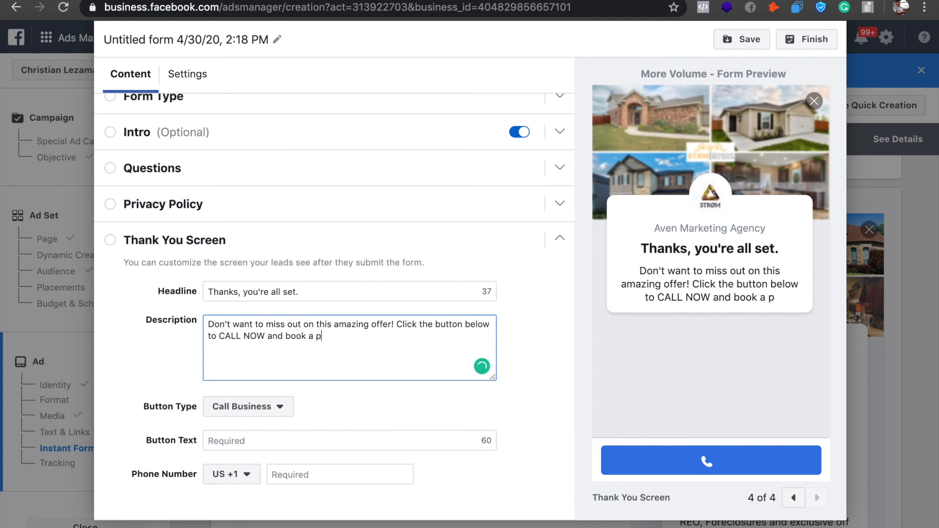
type("ersona")
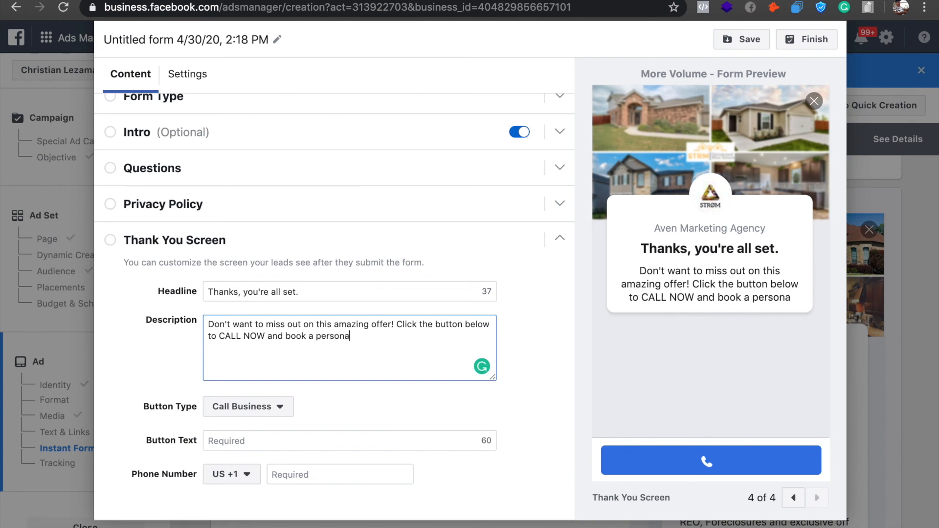
type("l viewing ")
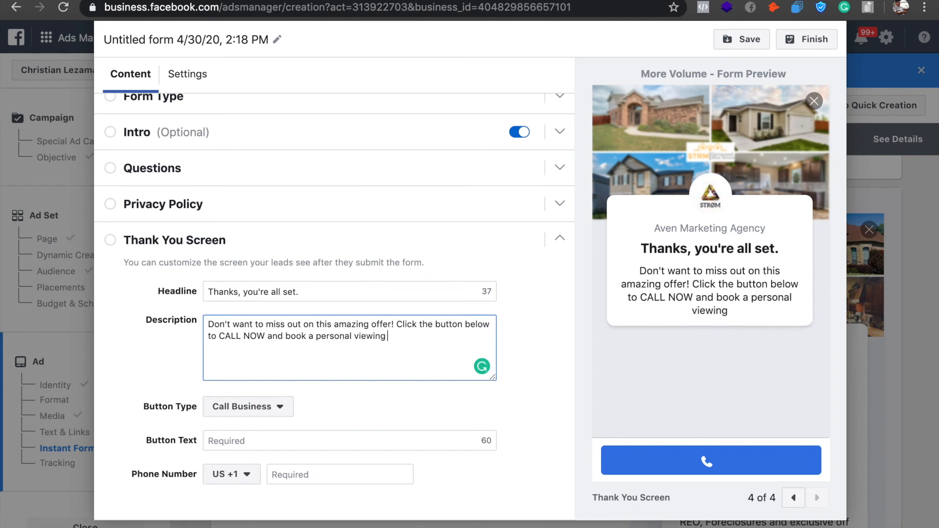
type("today! If you")
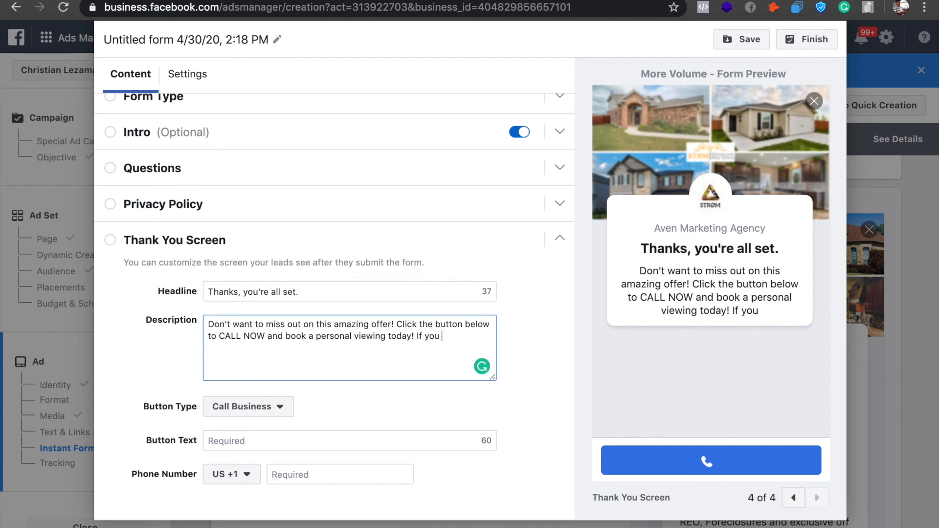
type(" book NOW and")
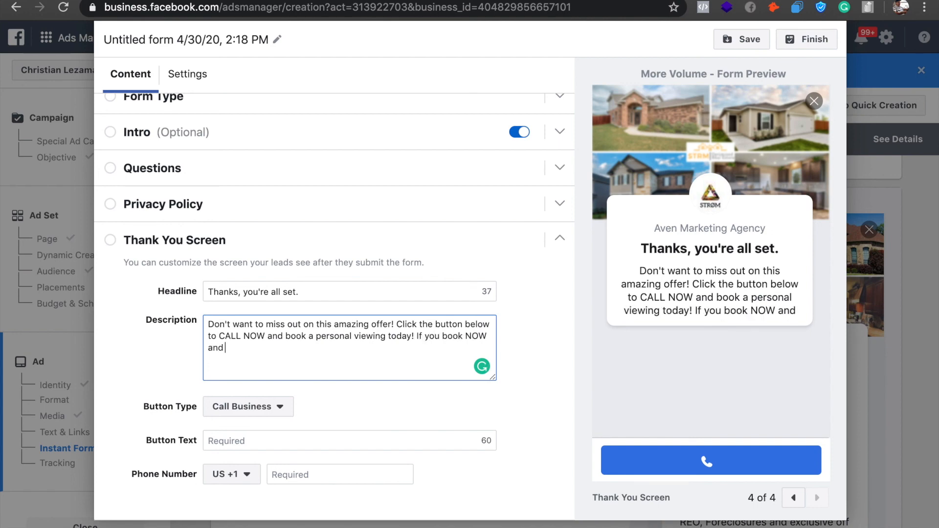
type(" purshas")
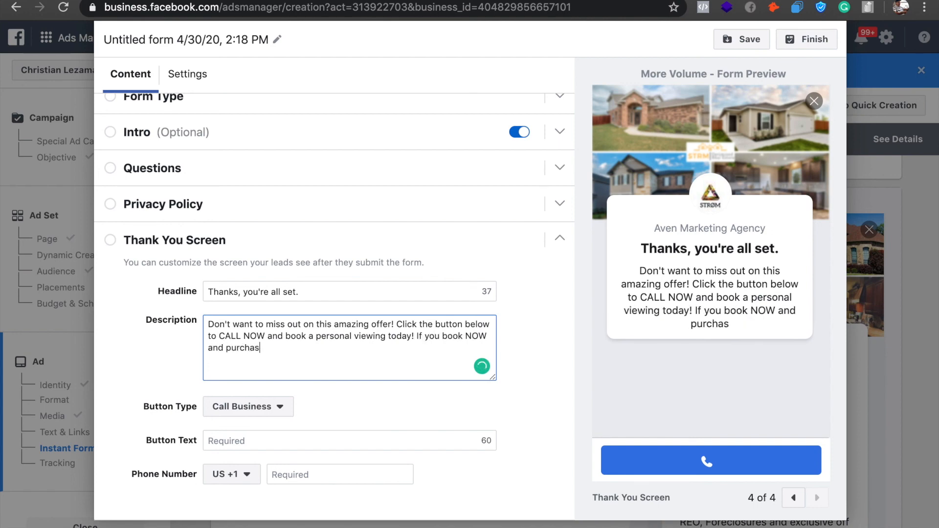
type("e a home, you'll r")
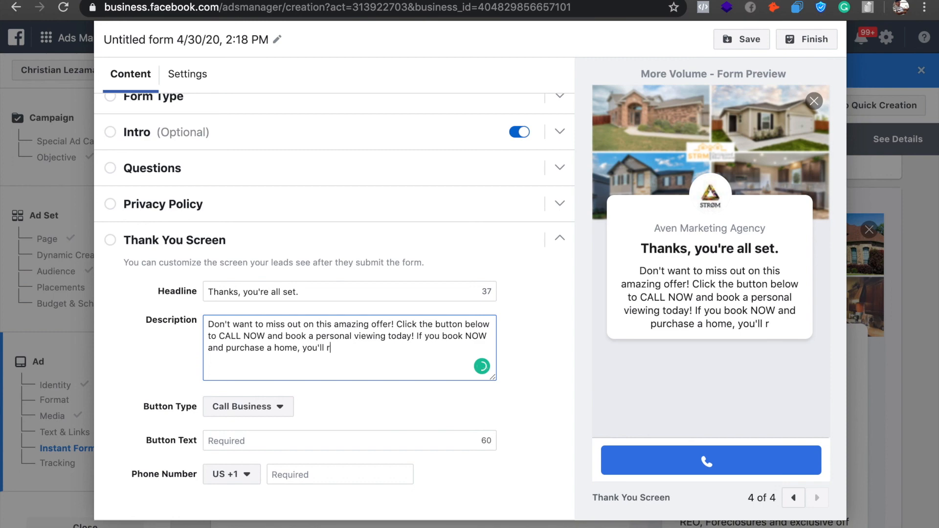
Add the sentence "If you book NOW and purchase a home, you'll receive $500 Visa Gift Card." to the description.
type("eceive ")
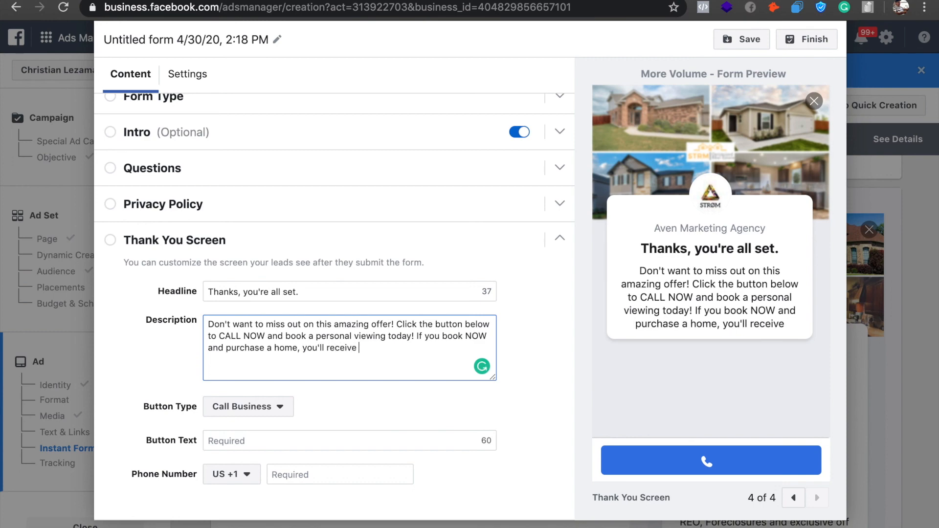
type("$500")
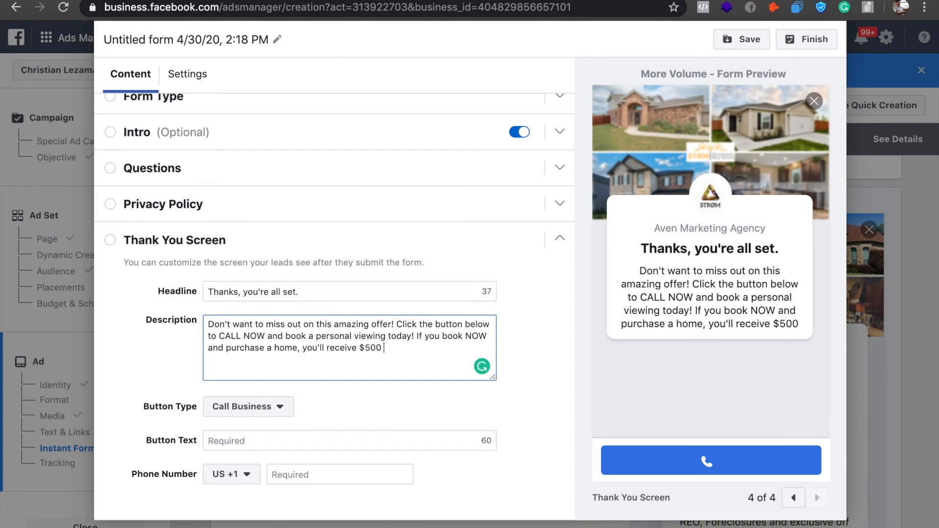
type(" Visa Gift Card. J")
key("BackSpace")
Add "This offer Is ONLY available here." to the description, correcting the misspelled "available".
type("This offer Is ONLY avabile")
left_click(248, 360)
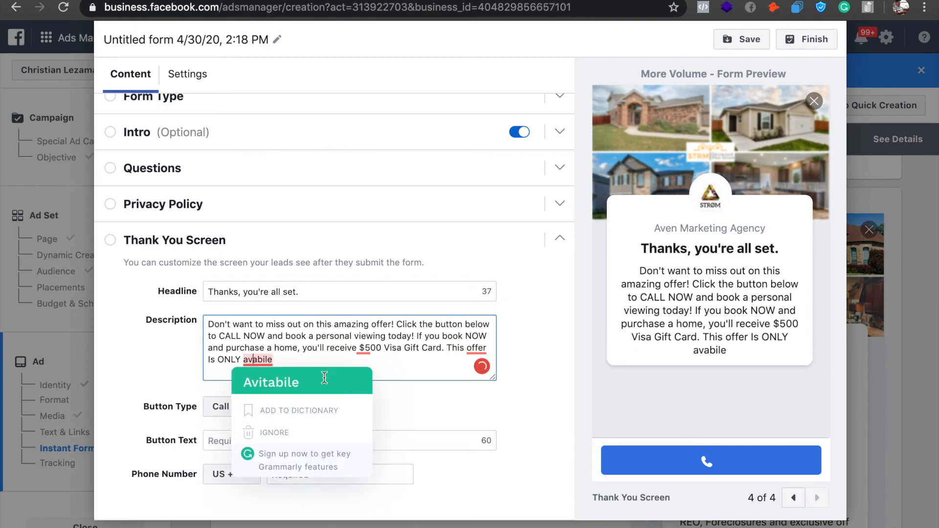
left_click(324, 382)
double_click(258, 360)
type("C")
key("BackSpace")
type("available here. SO")
End the description with the sentence "So click the button now and reserve your offer!".
key("BackSpace")
type("o clivk")
type("th")
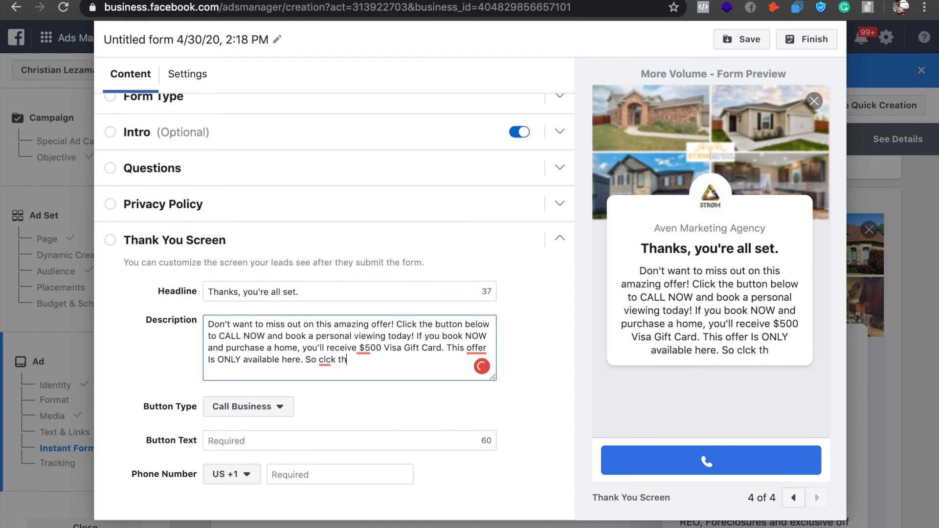
key("BackSpace")
key("BackSpace")
key("BackSpace")
key("BackSpace")
key("BackSpace")
key("BackSpace")
key("BackSpace")
key("BackSpace")
key("BackSpace")
key("BackSpace")
type("so")
key("BackSpace")
key("BackSpace")
key("BackSpace")
type("So click the button now and er")
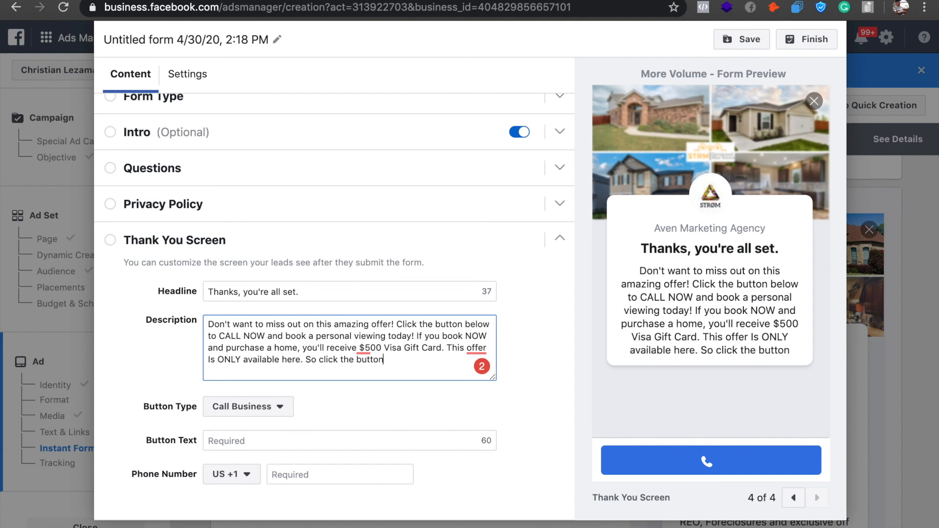
key("BackSpace")
key("BackSpace")
type("re")
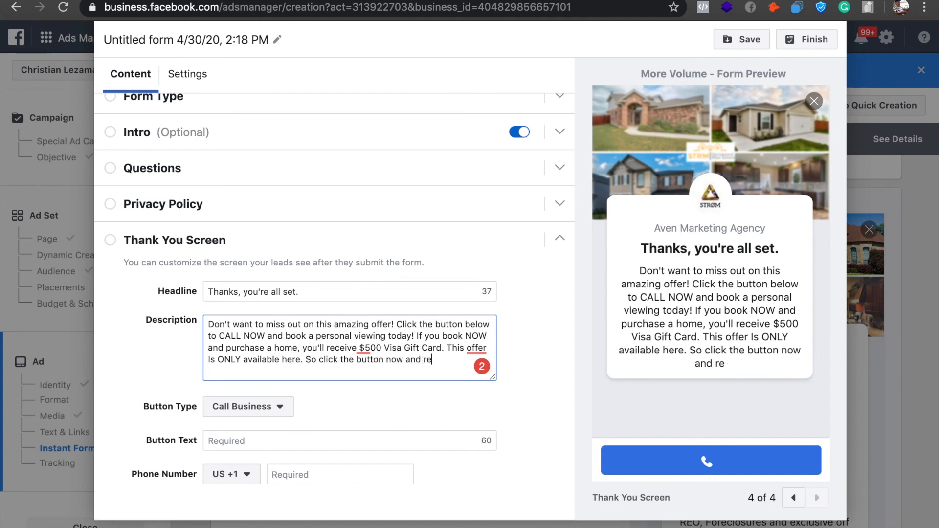
type("serve your offer!")
Correct the description to read "a $500 Visa Gift Card", keeping "offer" lowercase after "This".
mouse_move(365, 349)
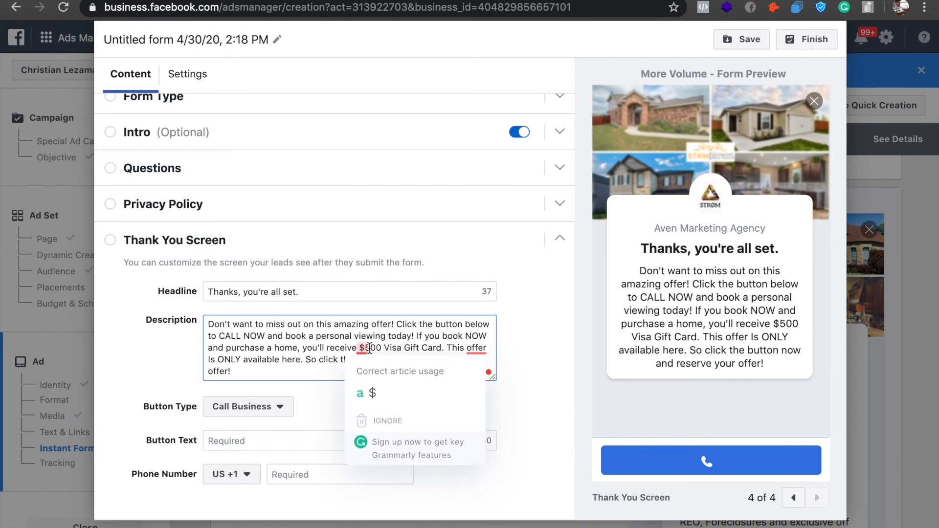
left_click(377, 395)
mouse_move(218, 361)
left_click(224, 401)
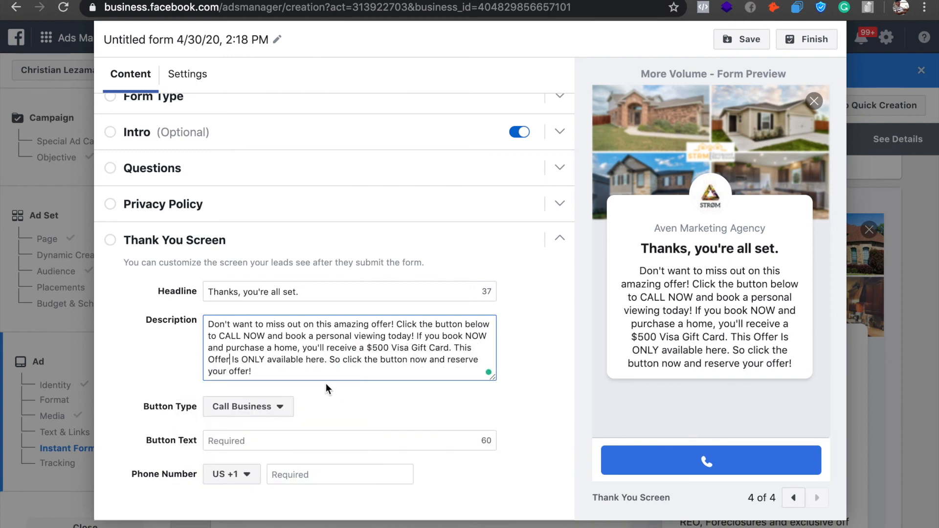
left_click(209, 361)
key("BackSpace")
key("BackSpace")
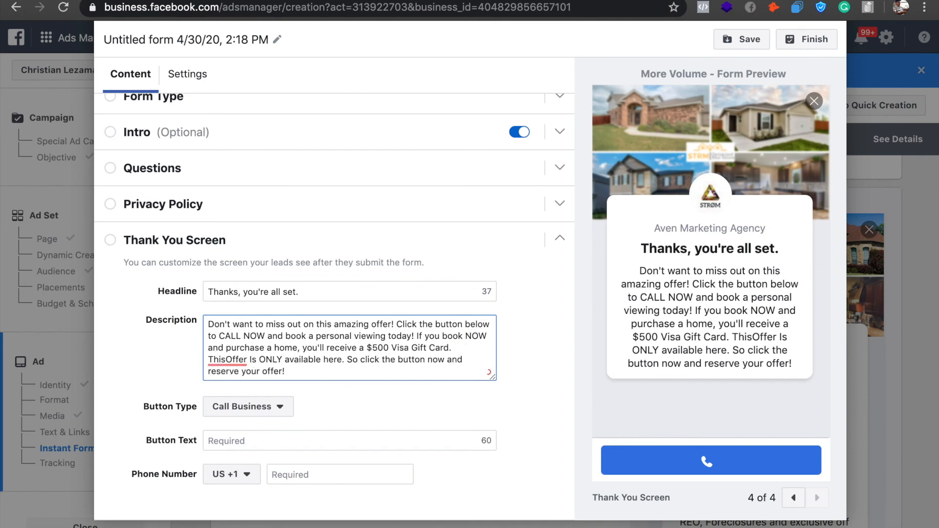
key("Delete")
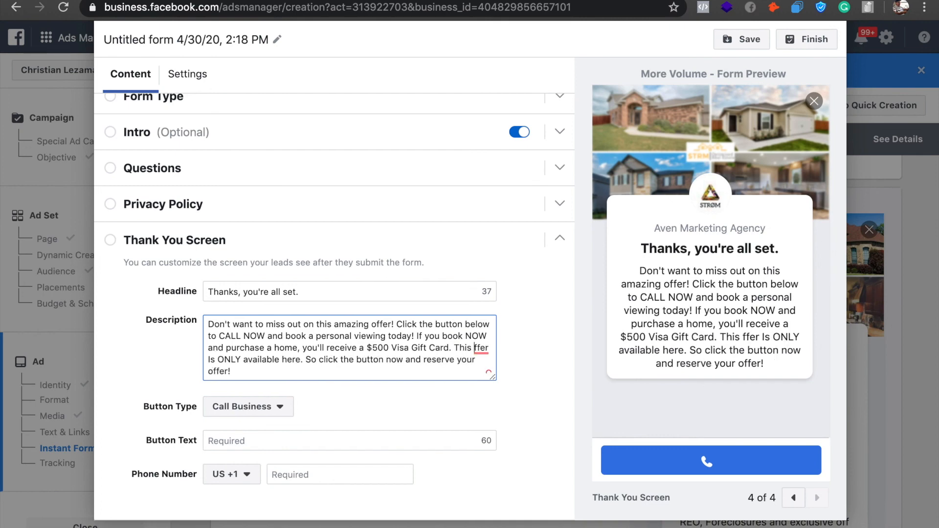
type("o")
left_click(311, 379)
Keep the thank-you screen's button type as Call Business and set the button text to "CALL NOW".
left_click(282, 409)
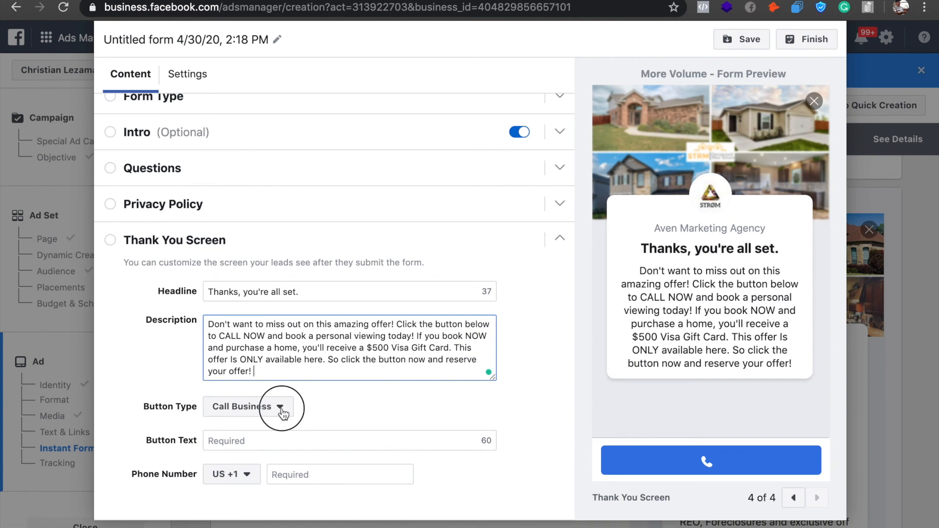
left_click(392, 445)
left_click(345, 477)
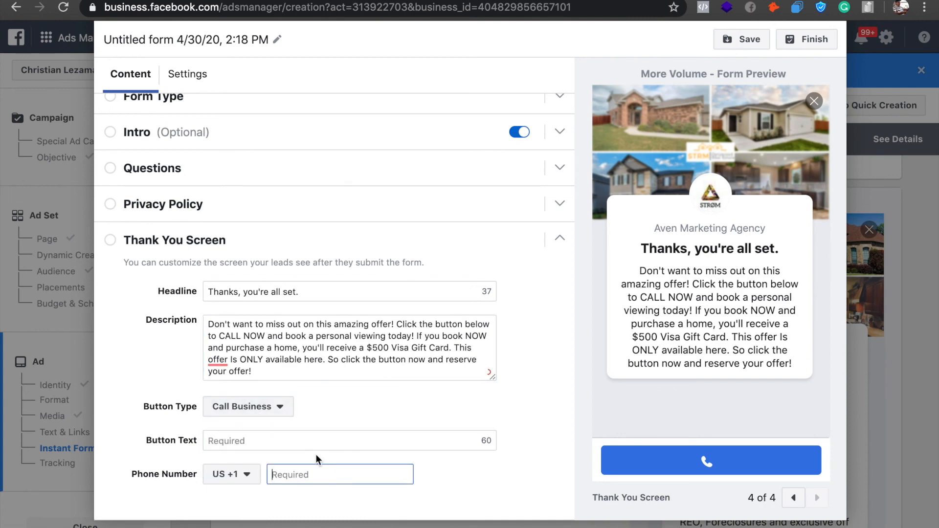
left_click(303, 442)
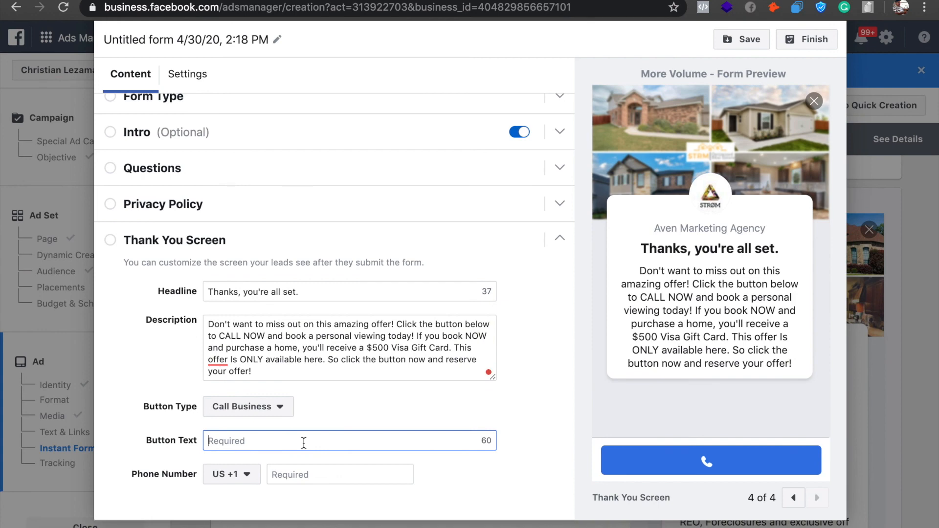
type("CALL NO")
key("BackSpace")
key("BackSpace")
key("BackSpace")
type("N")
key("BackSpace")
type("NOW")
Enter the business phone number for the thank-you screen's call button, with the US +1 country code.
left_click(333, 486)
left_click(332, 475)
key("F3")
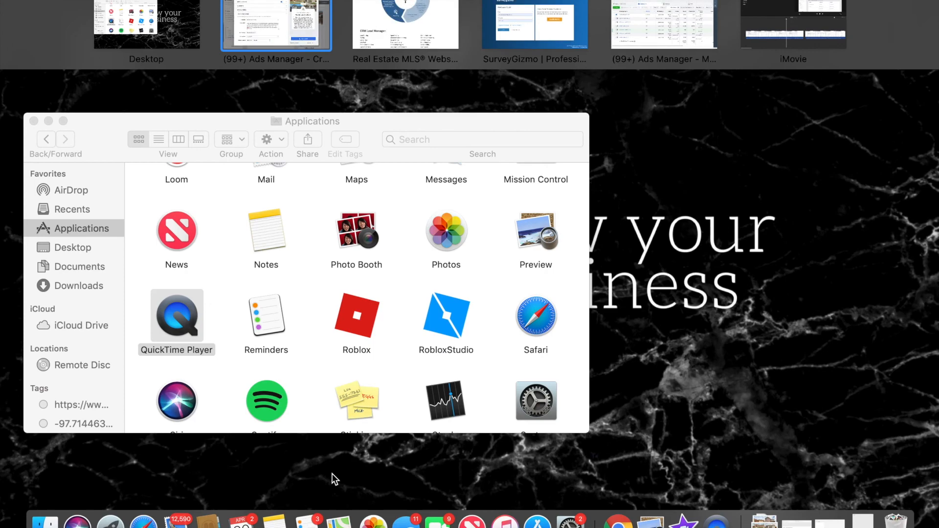
key("F3")
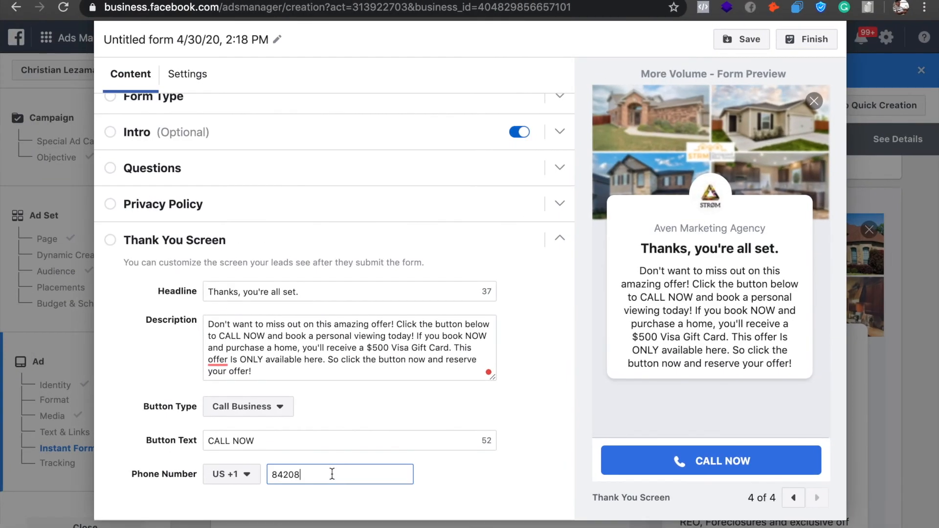
Try to finish the form and open its Privacy Policy section.
left_click(821, 42)
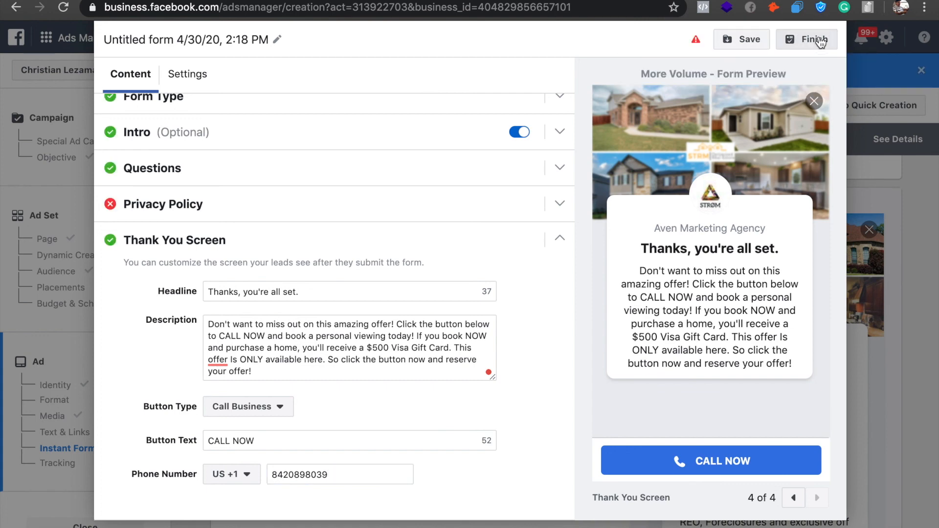
left_click(380, 211)
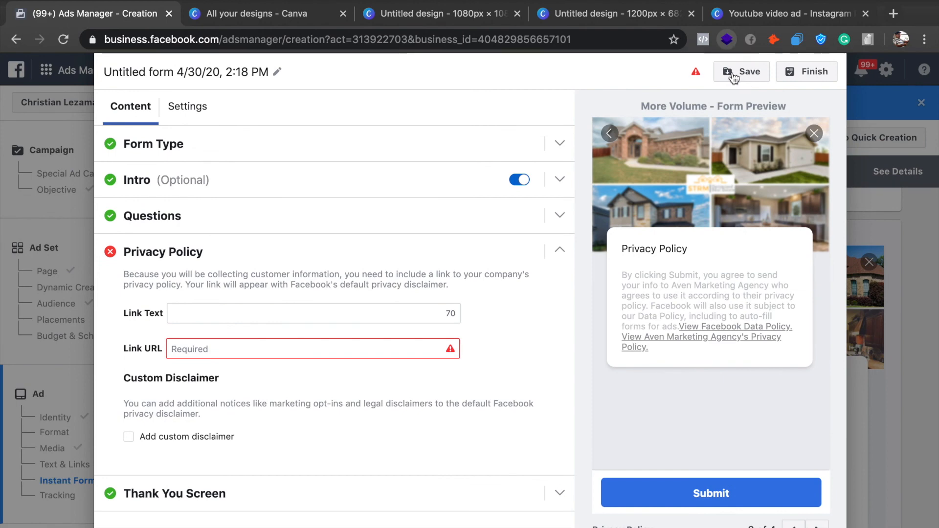
Save the form as a draft with the privacy policy link left empty.
left_click(732, 75)
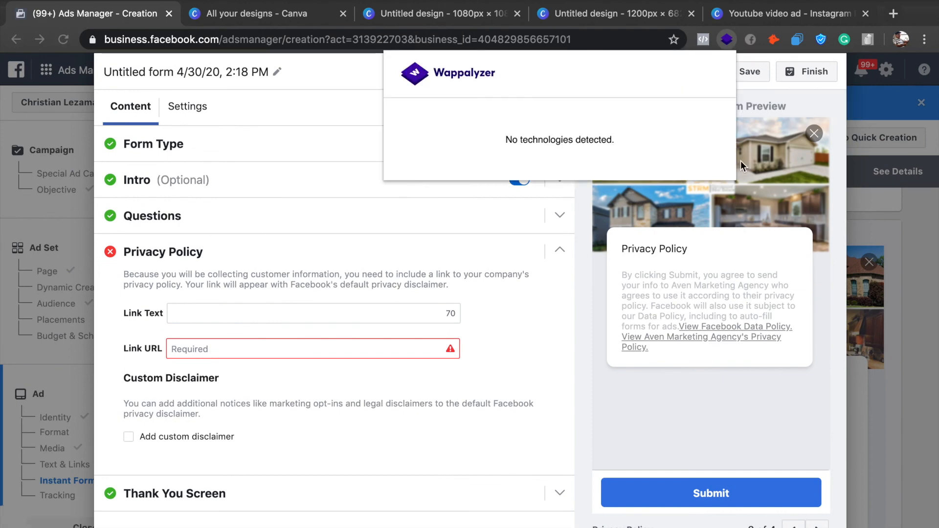
left_click(902, 189)
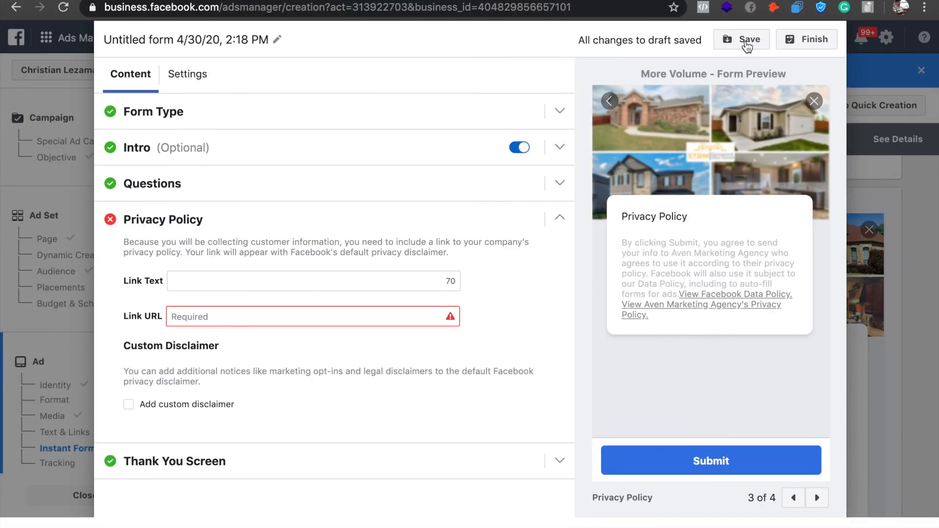
left_click(748, 43)
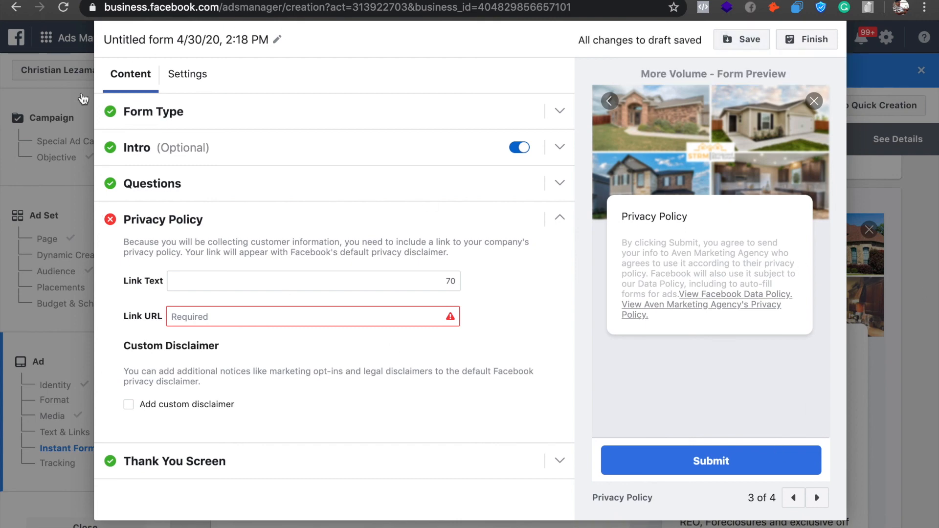
scroll(712, 140, "up", 2)
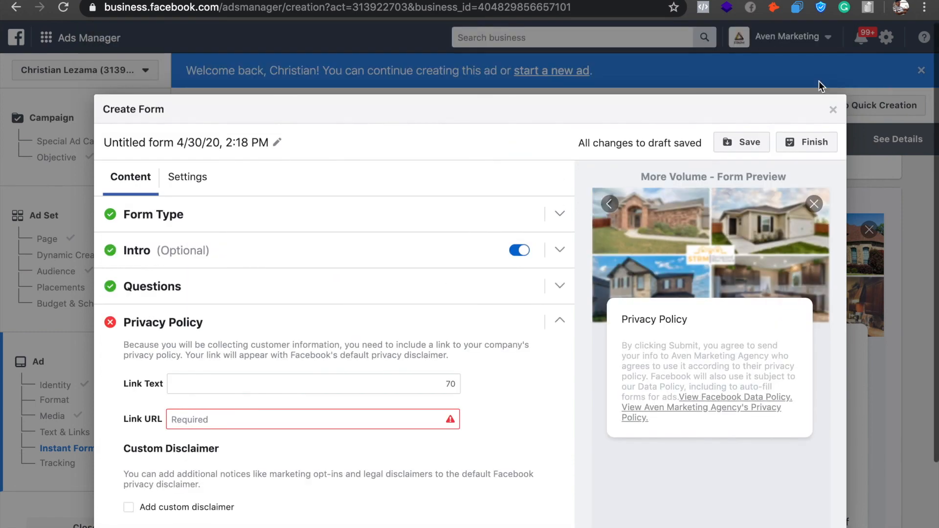
Close the lead form editor and confirm leaving the form as a draft.
key("Escape")
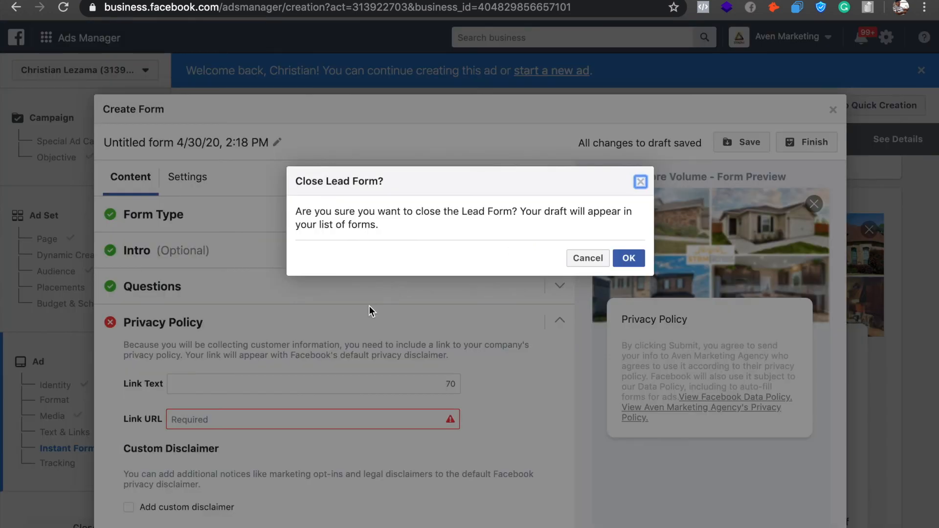
left_click(631, 259)
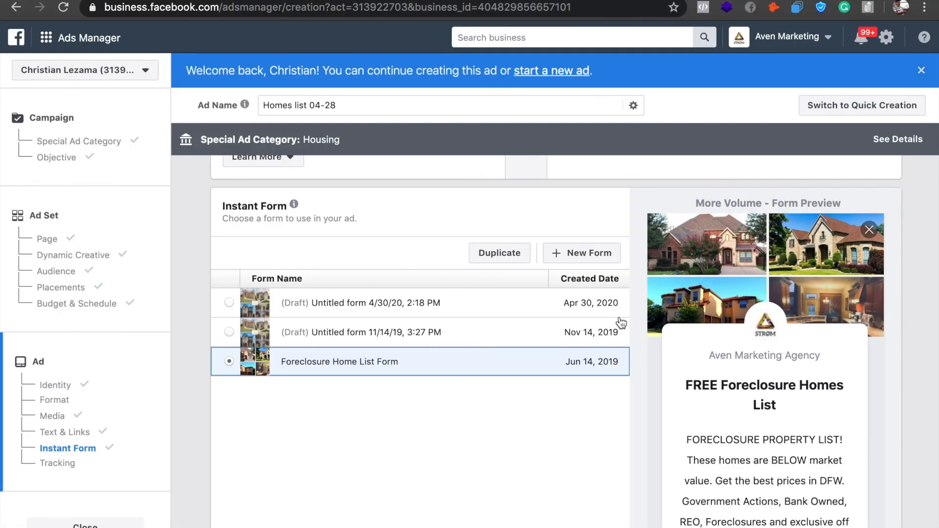
Review the ad setup from the format and media sections through the instant form list to the tracking options.
scroll(548, 453, "down", 1)
scroll(550, 452, "down", 4)
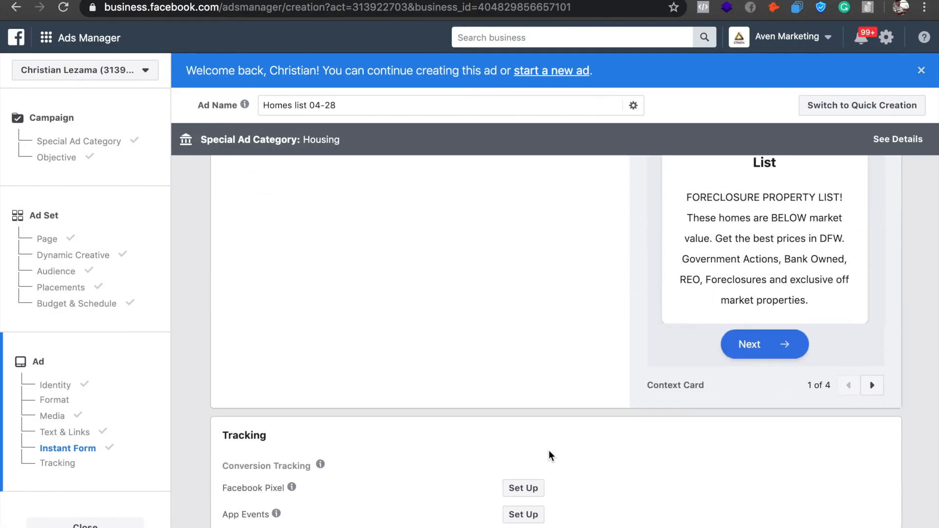
scroll(549, 452, "down", 5)
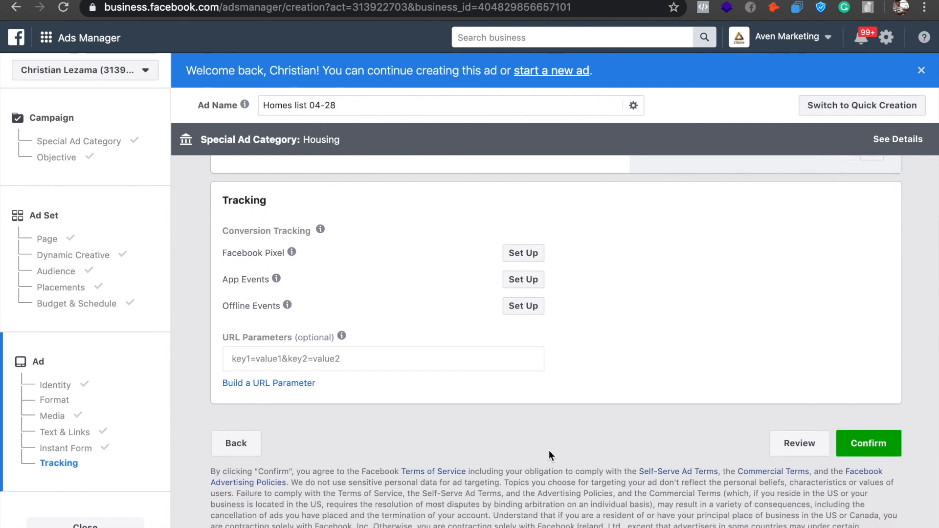
scroll(549, 455, "up", 11)
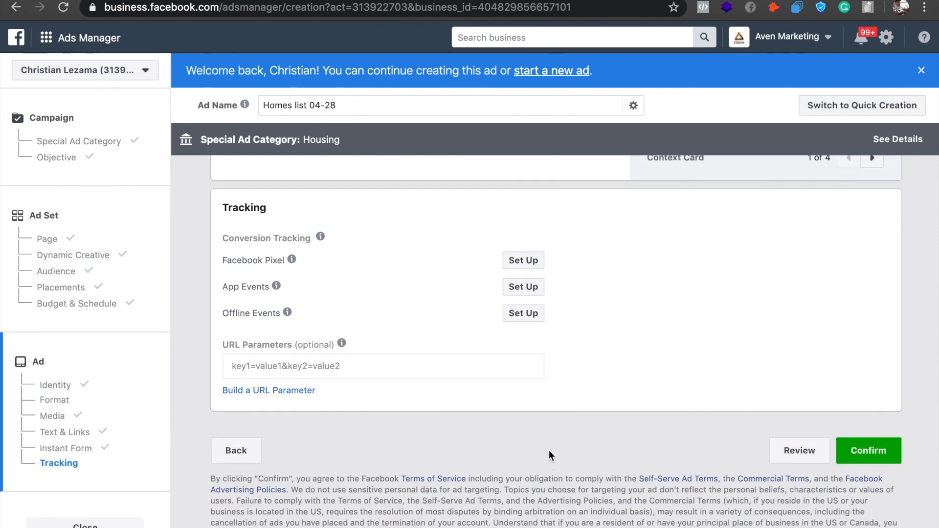
scroll(550, 456, "up", 12)
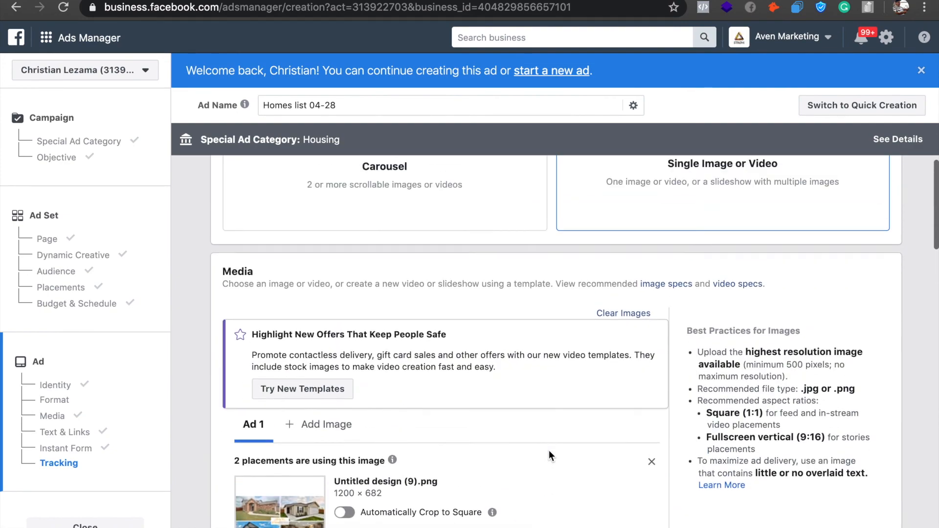
scroll(550, 456, "down", 4)
scroll(550, 455, "down", 15)
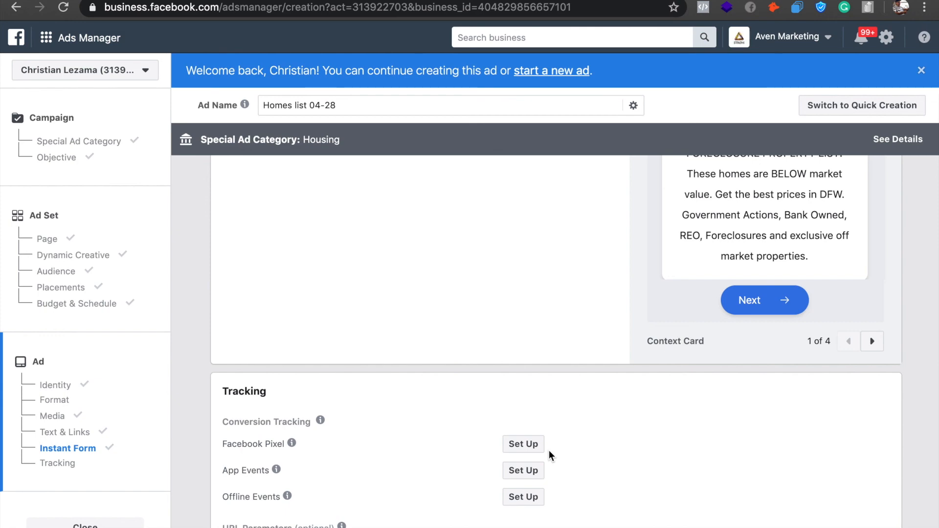
scroll(549, 450, "up", 15)
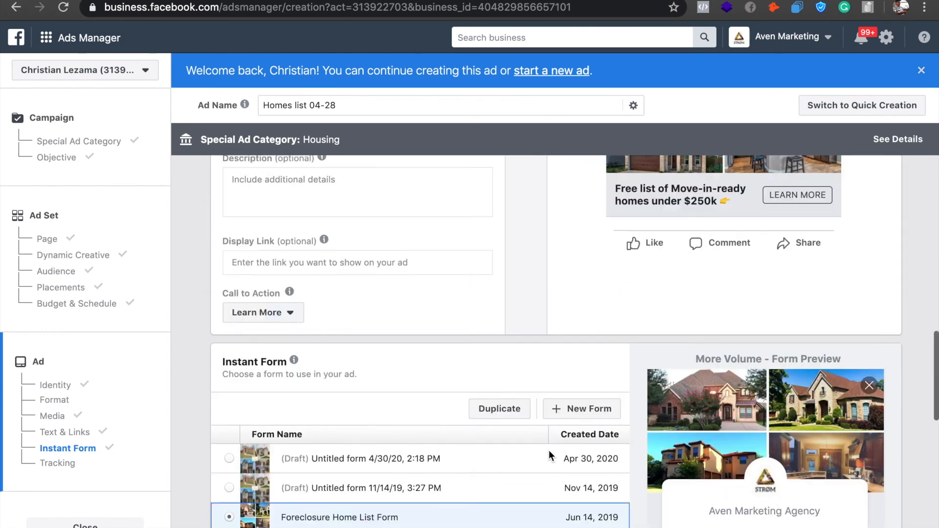
scroll(549, 450, "up", 10)
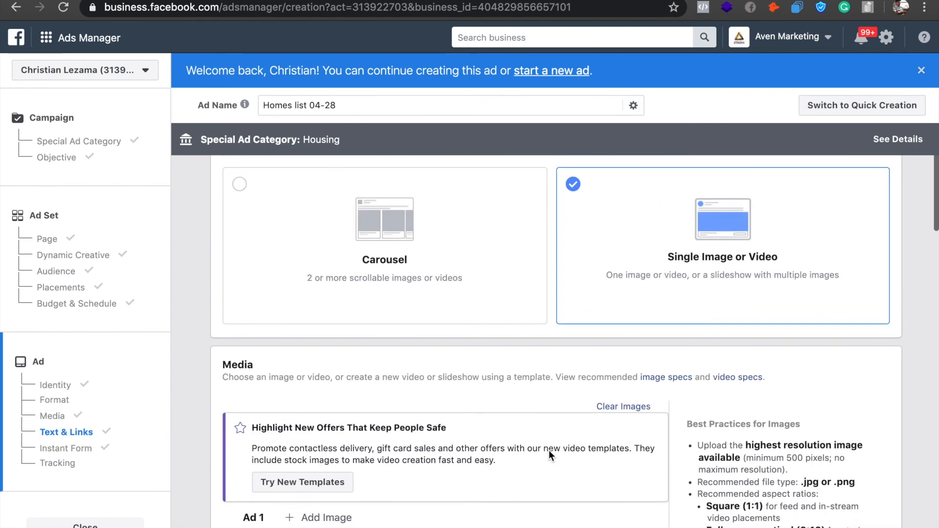